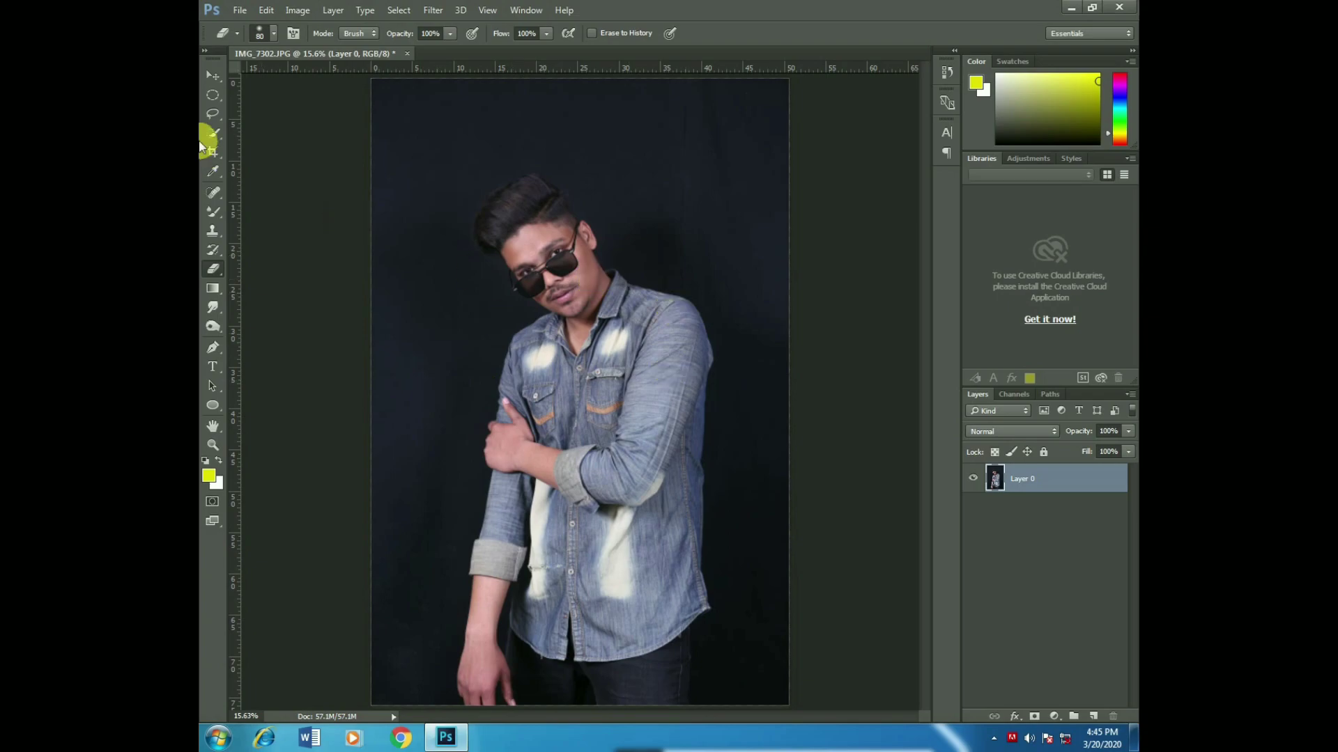
- Duplicate the Layer 0 photo layer with Ctrl+J
click(213, 75)
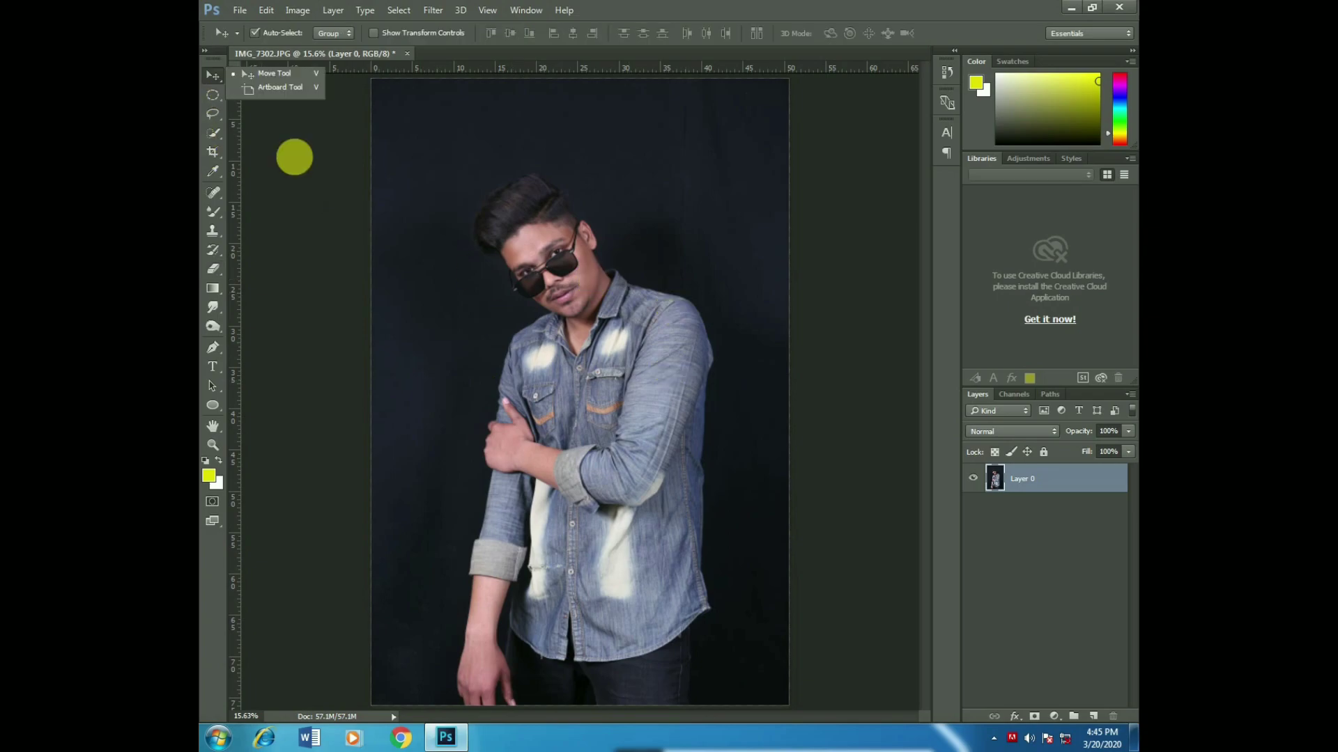
click(1039, 491)
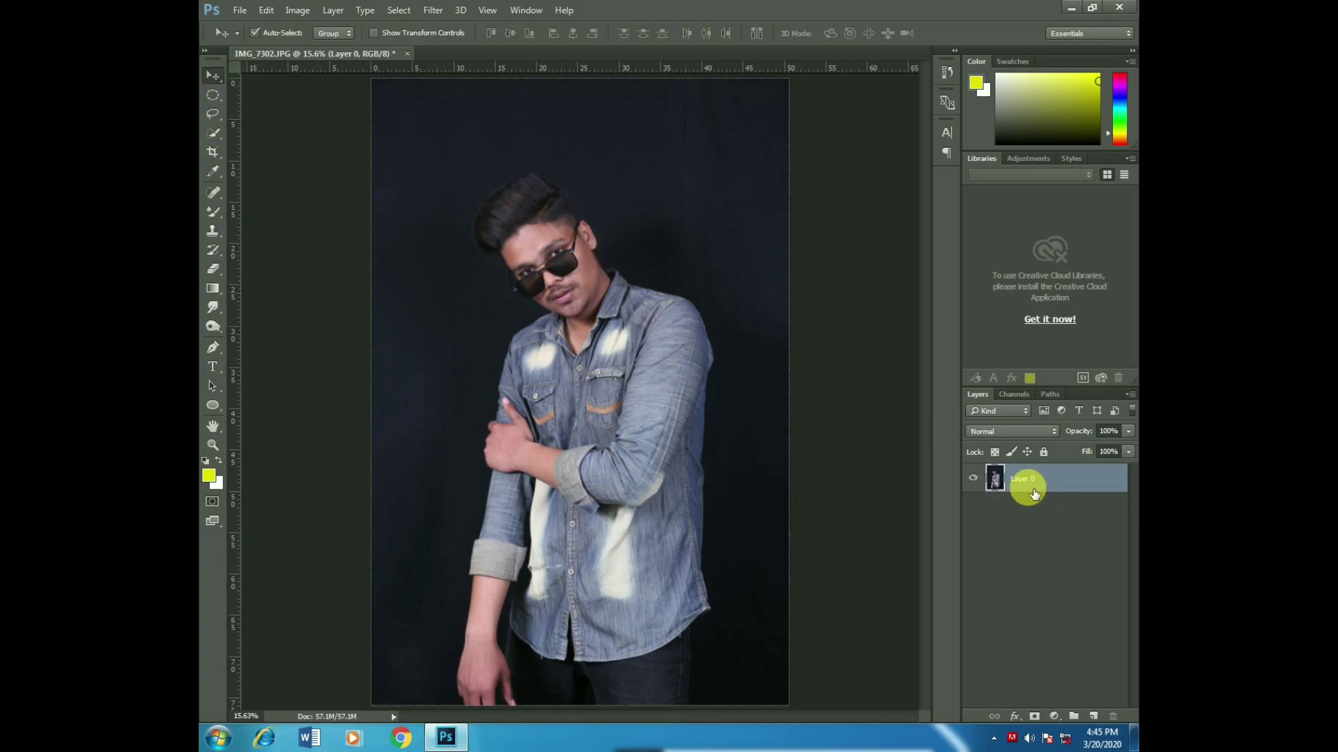
key(ctrl+j)
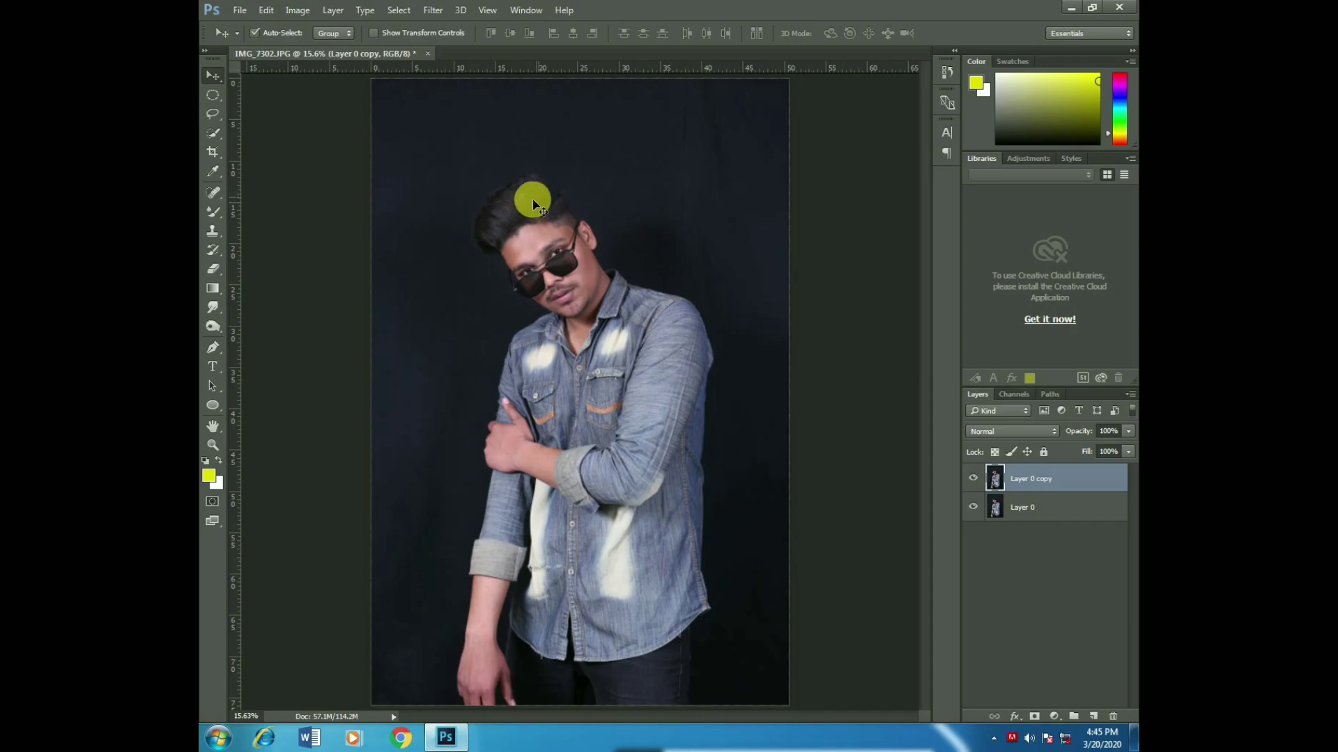
- Check the man's face up close, then open Liquify zoomed onto the face
key(z)
mouse_move(526, 206)
mouse_down()
mouse_move(597, 296)
mouse_move(544, 258)
mouse_up()
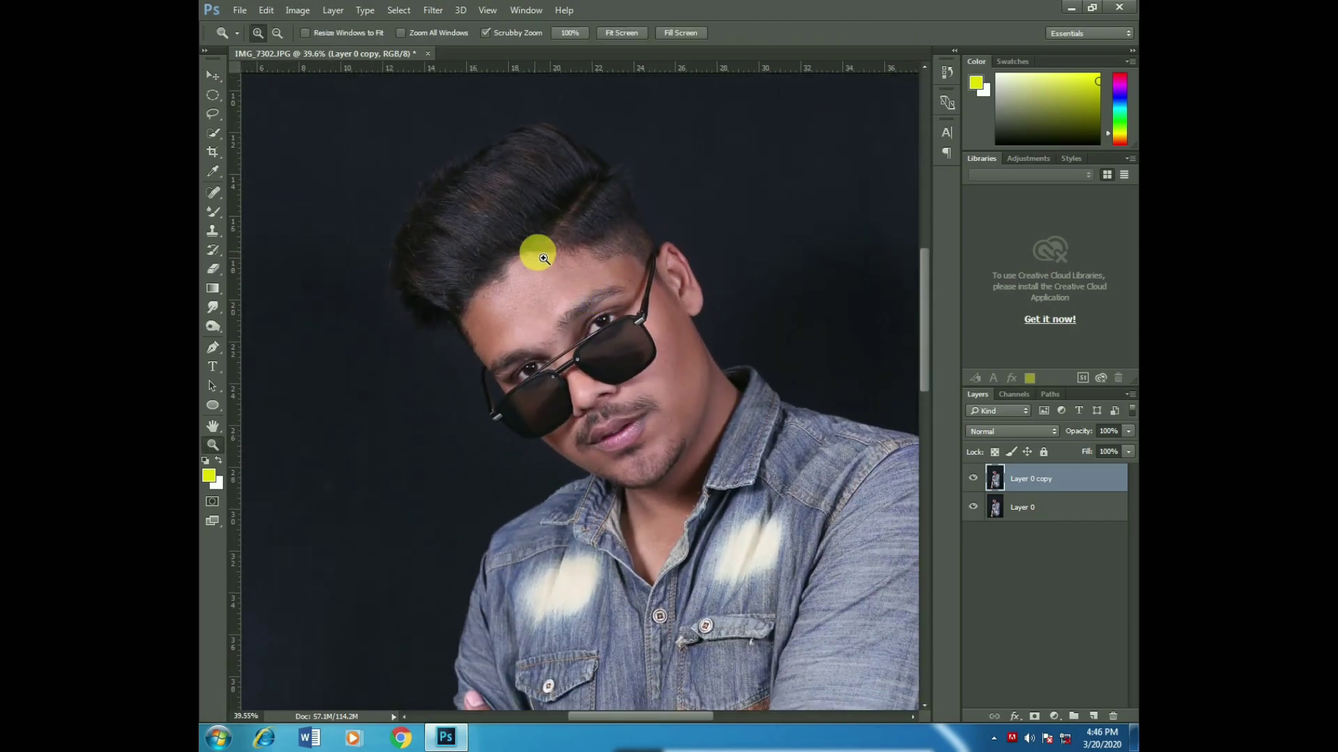
key(ctrl+0)
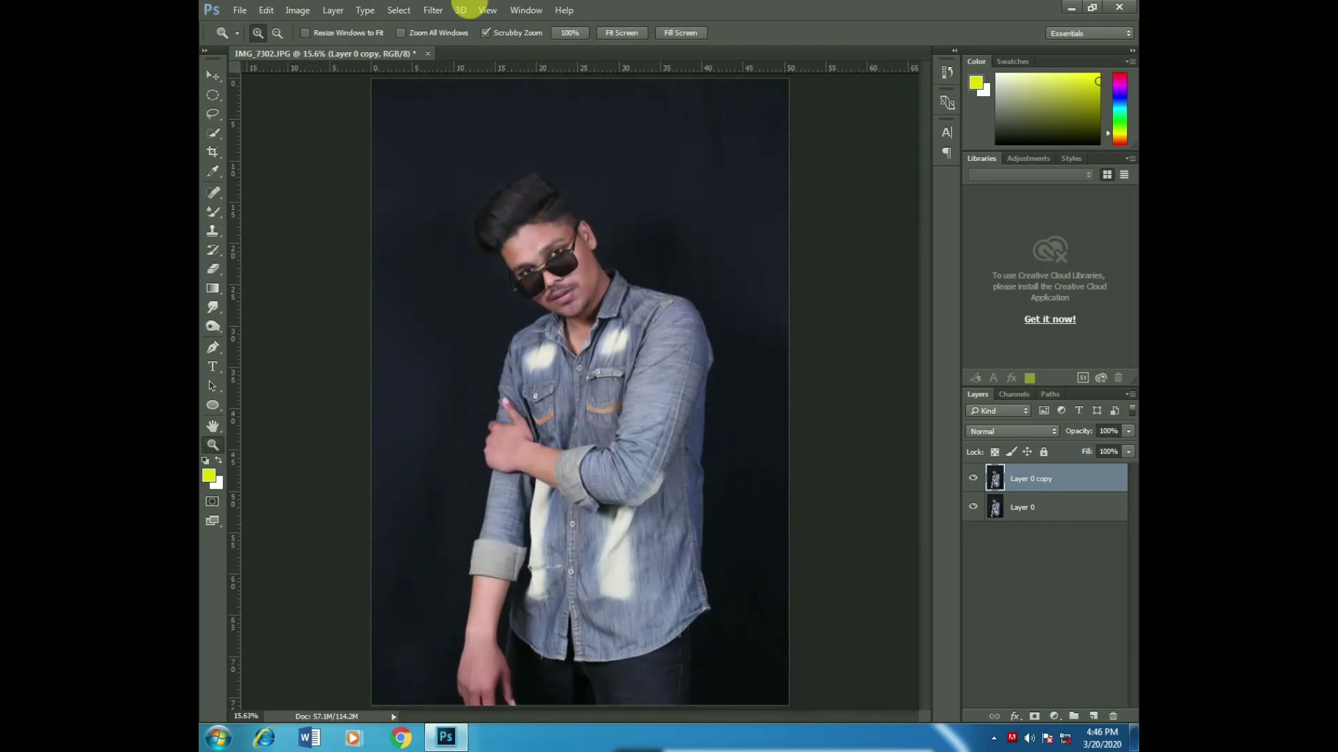
click(429, 11)
click(470, 123)
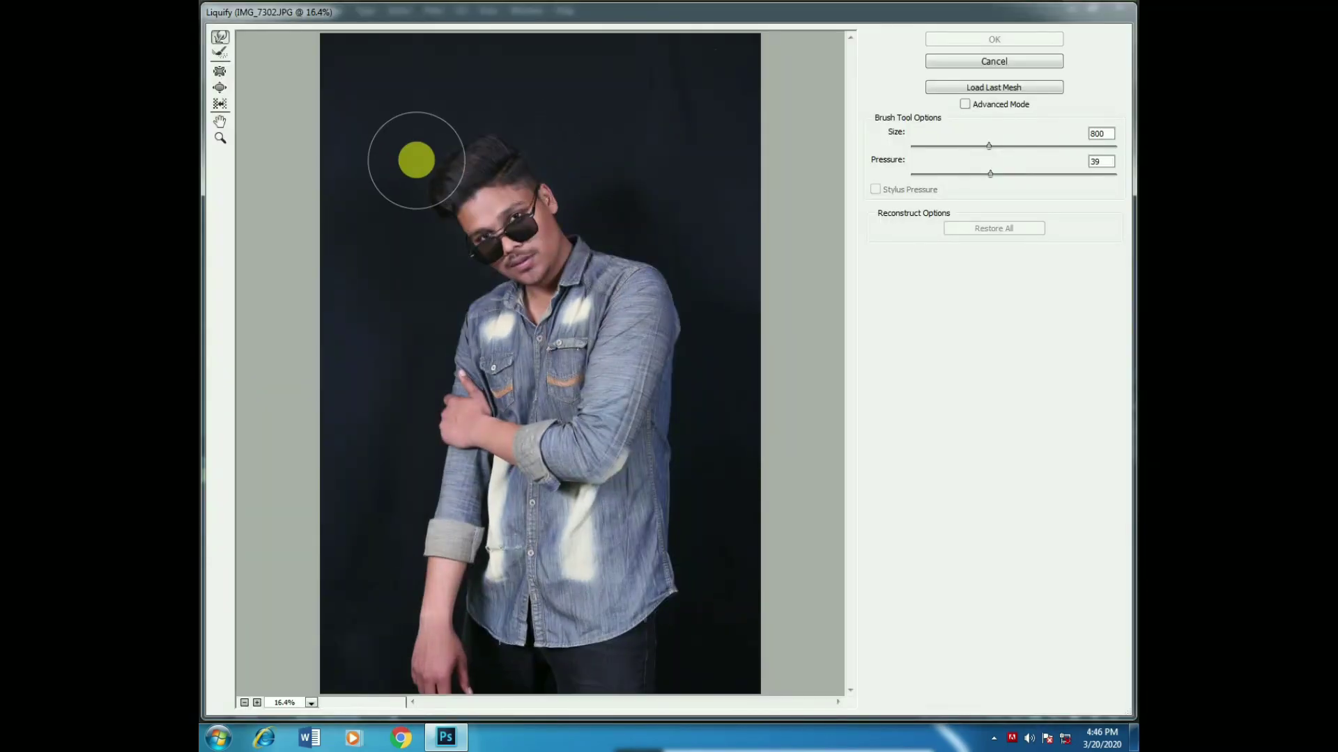
key(z)
drag(323, 119, 599, 279)
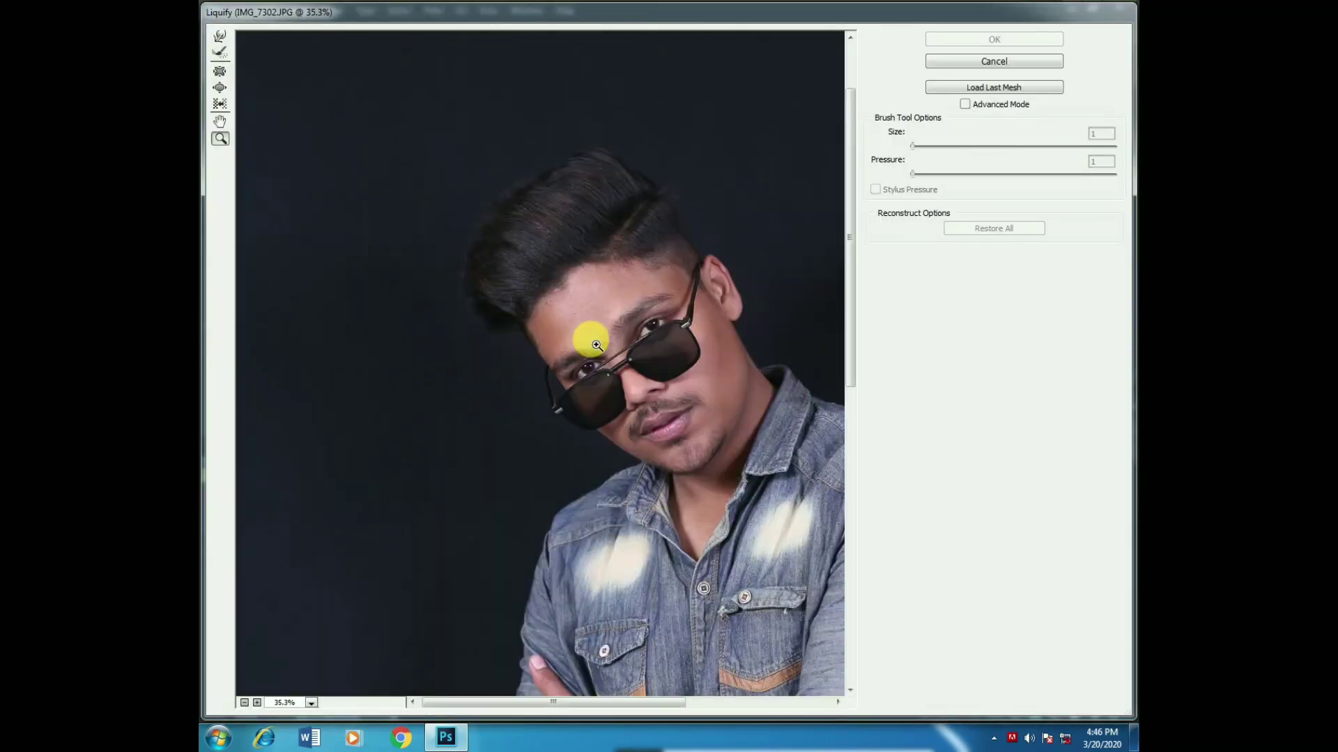
- Push the top of the hair into a rounder shape with Forward Warp and apply it
click(220, 36)
key(bracketleft)
key(bracketleft)
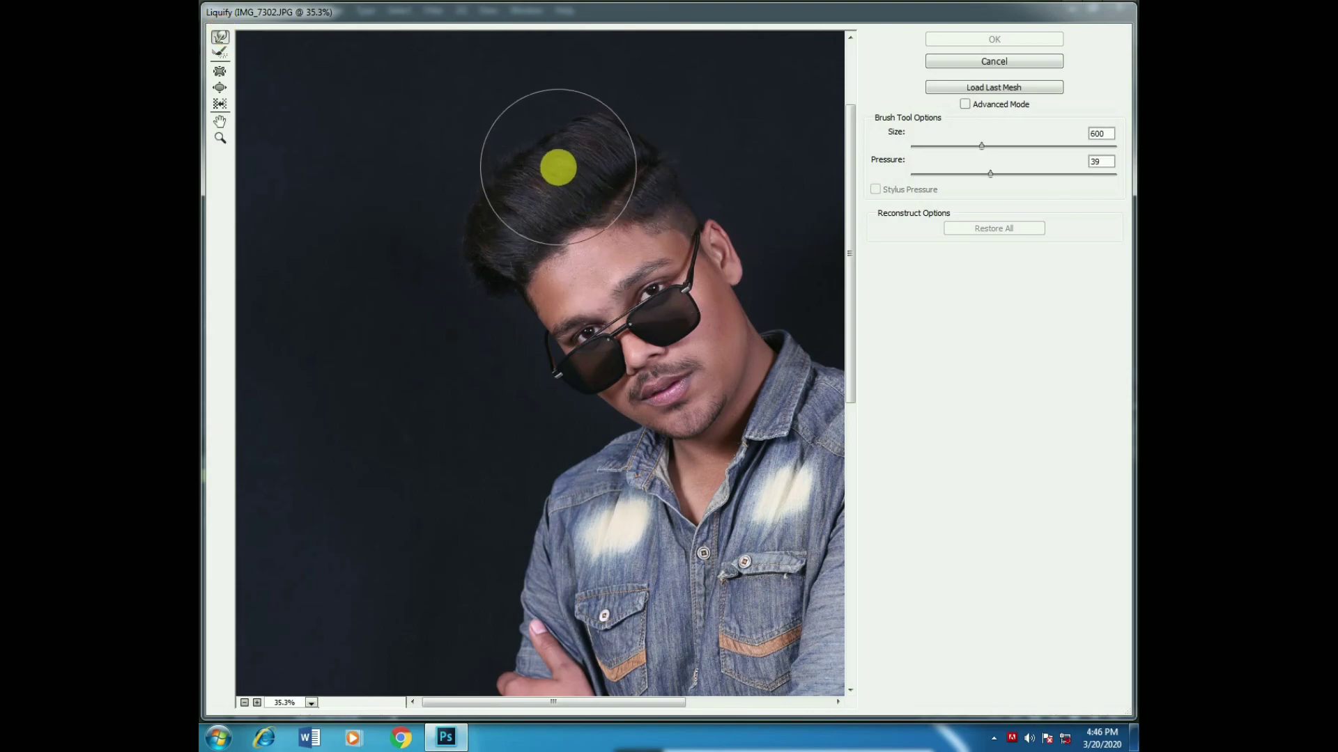
drag(562, 140, 582, 109)
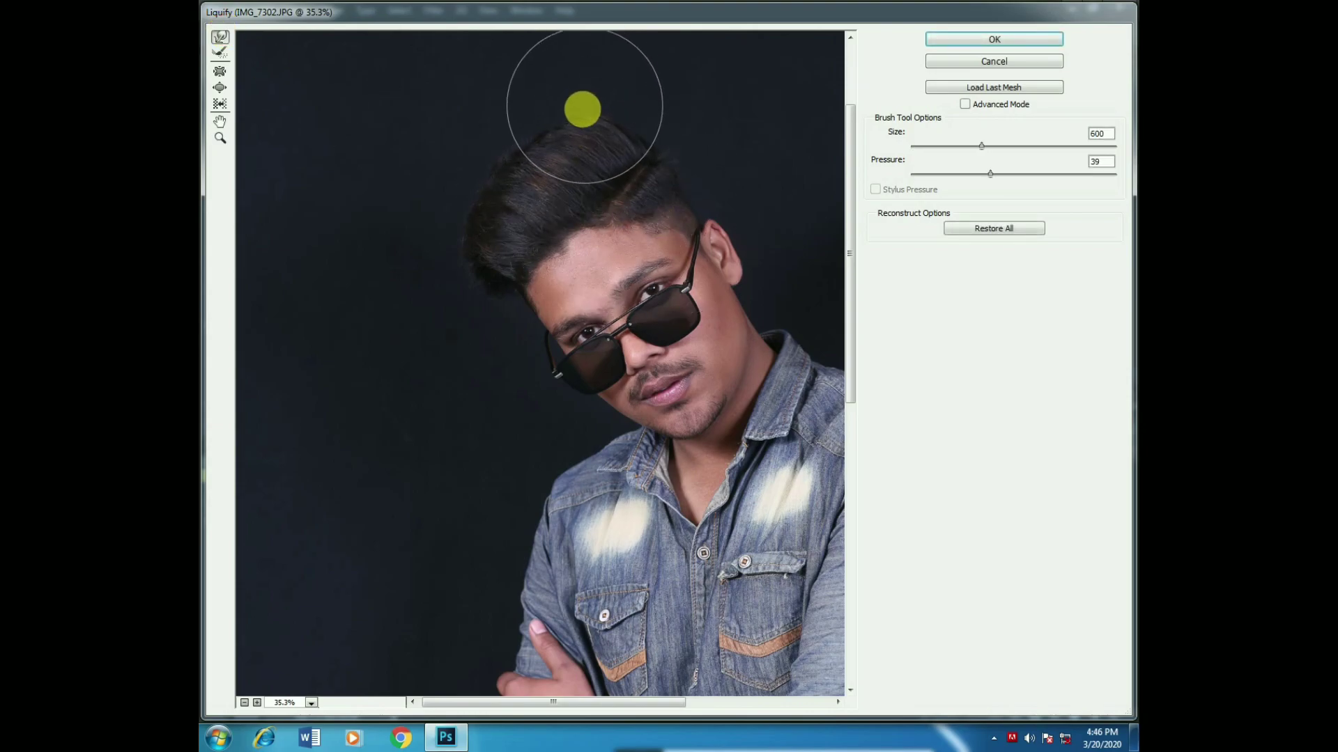
key(bracketleft)
key(bracketleft)
key(bracketleft)
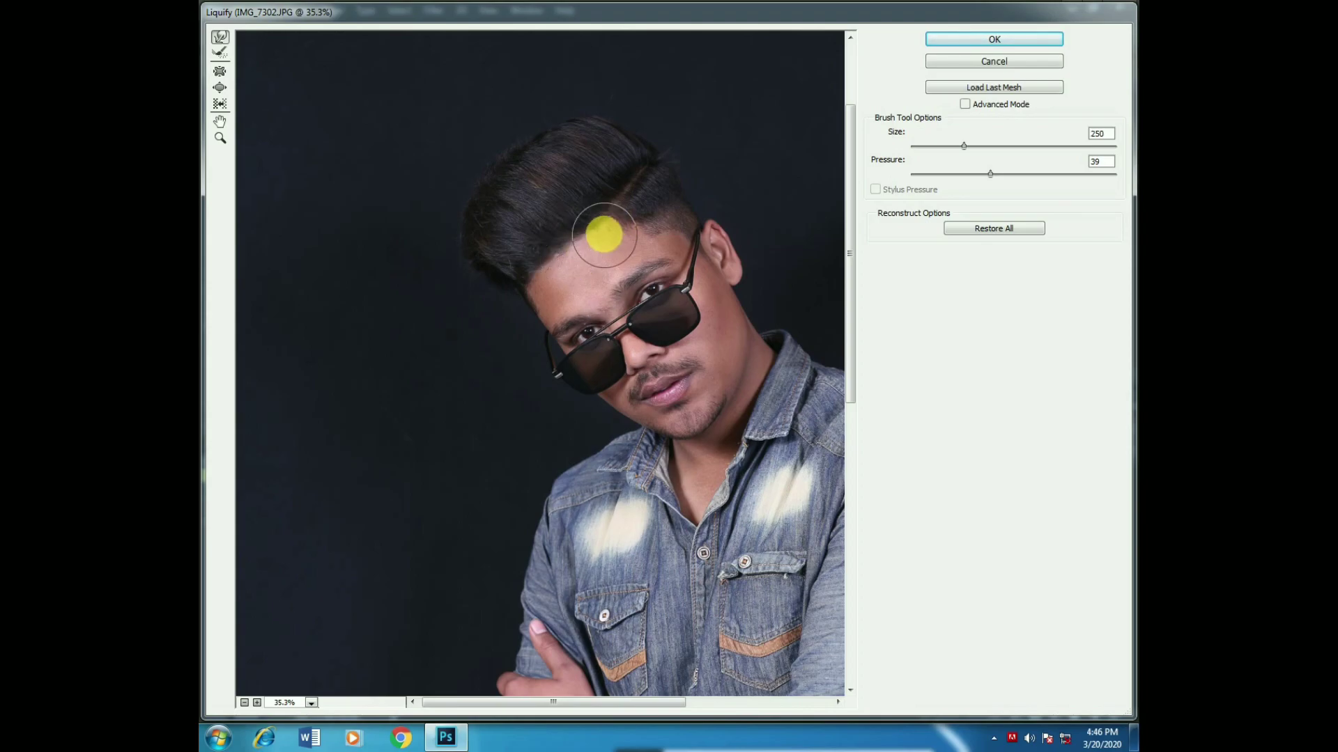
key(bracketright)
key(bracketright)
key(bracketright)
key(bracketright)
key(bracketright)
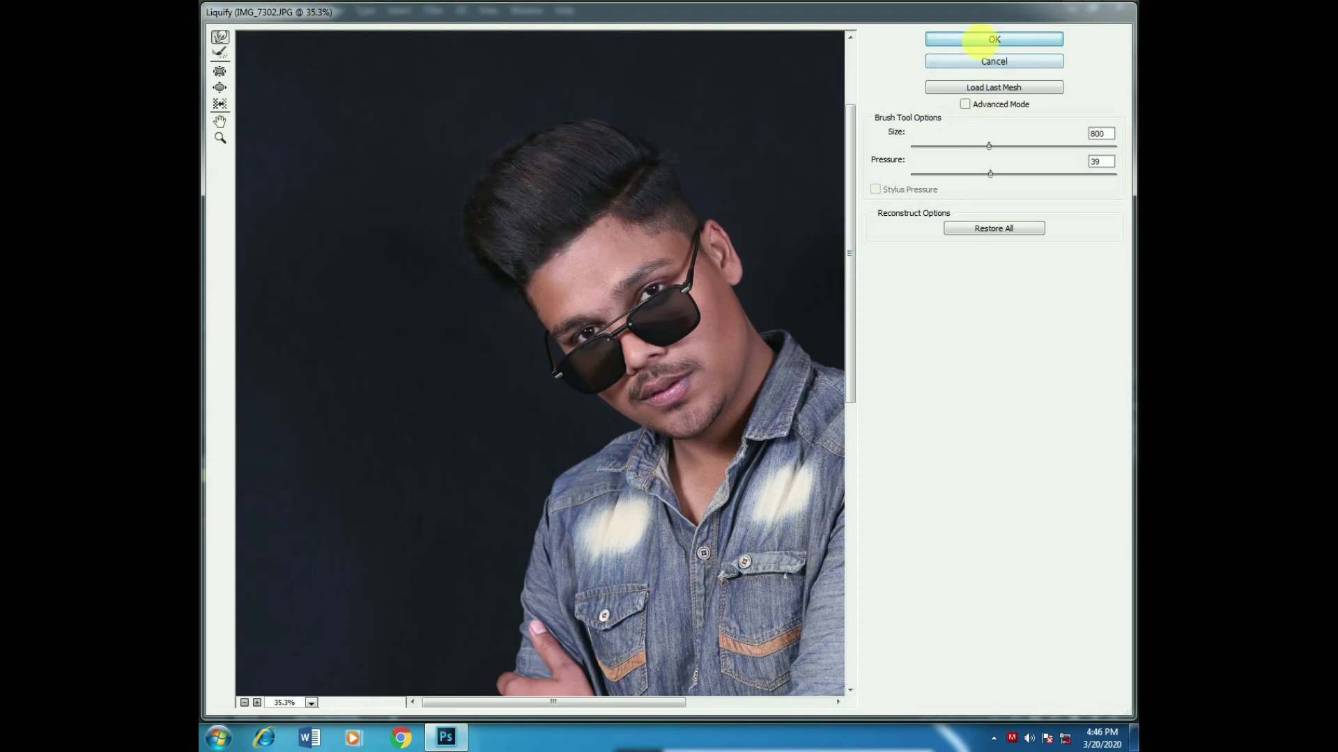
click(994, 39)
- Reopen Liquify with a smaller brush for further reshaping and apply it
key(ctrl+shift+x)
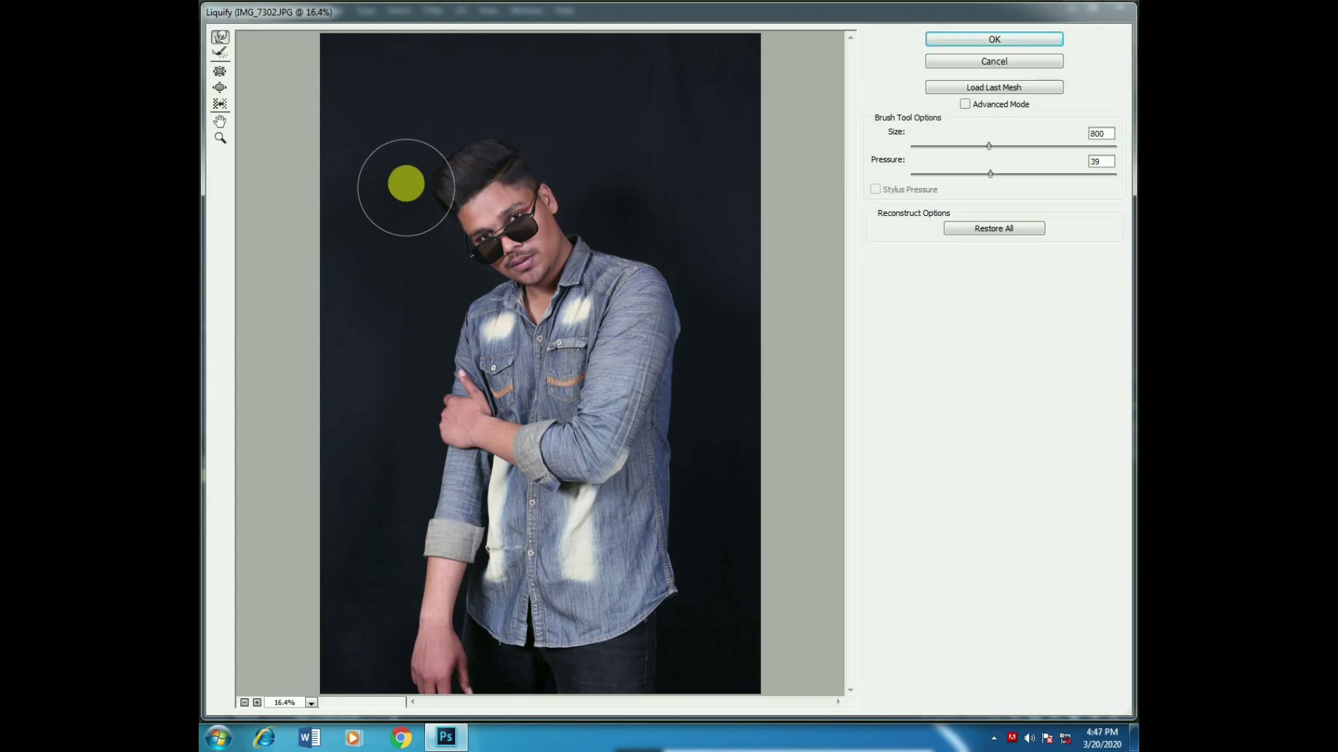
key(bracketleft)
key(bracketleft)
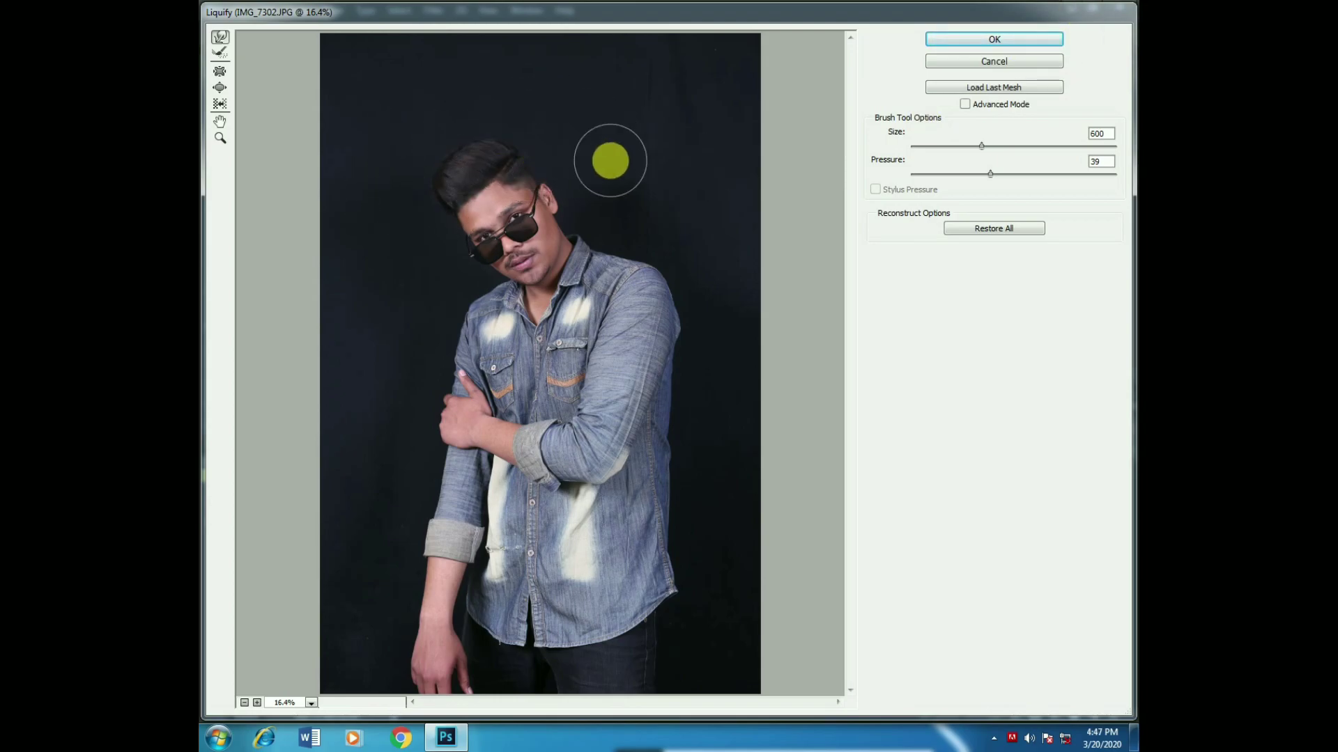
click(1035, 45)
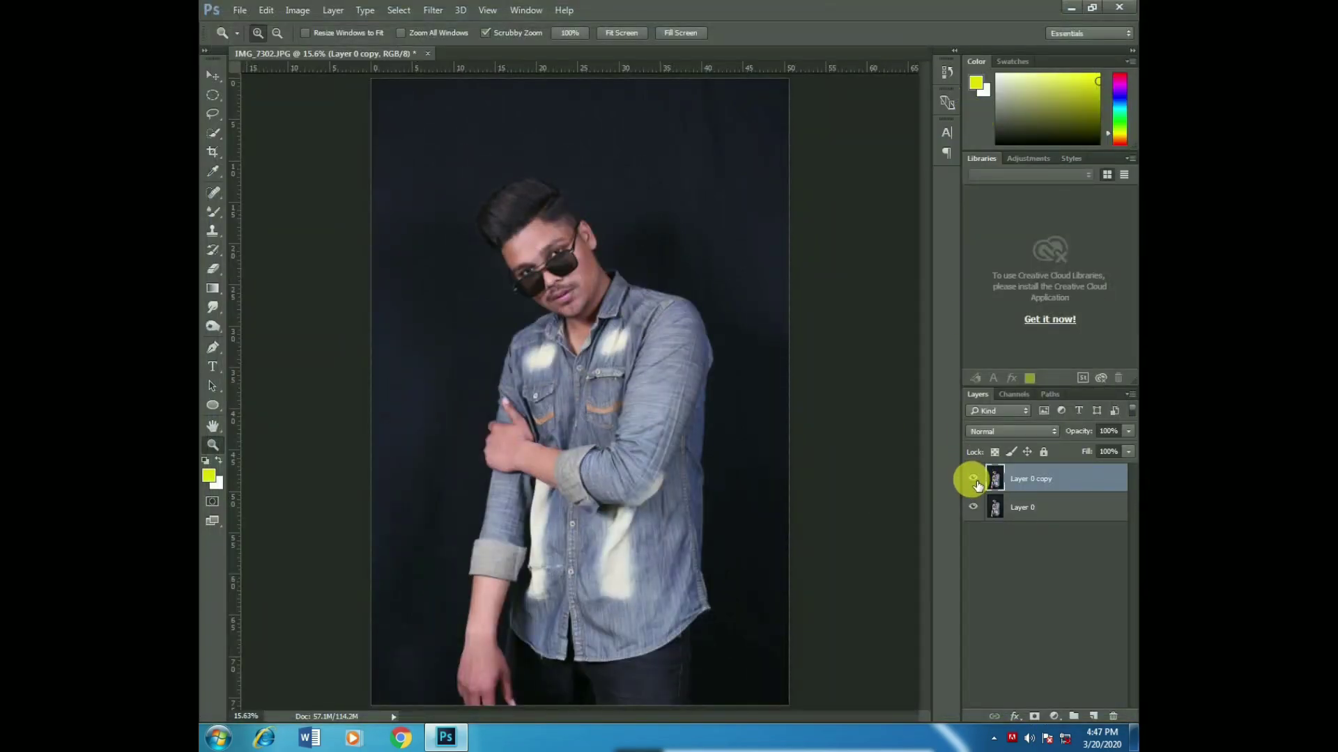
- Compare the liquified copy, then quick-select the man's body and face
click(976, 480)
click(974, 480)
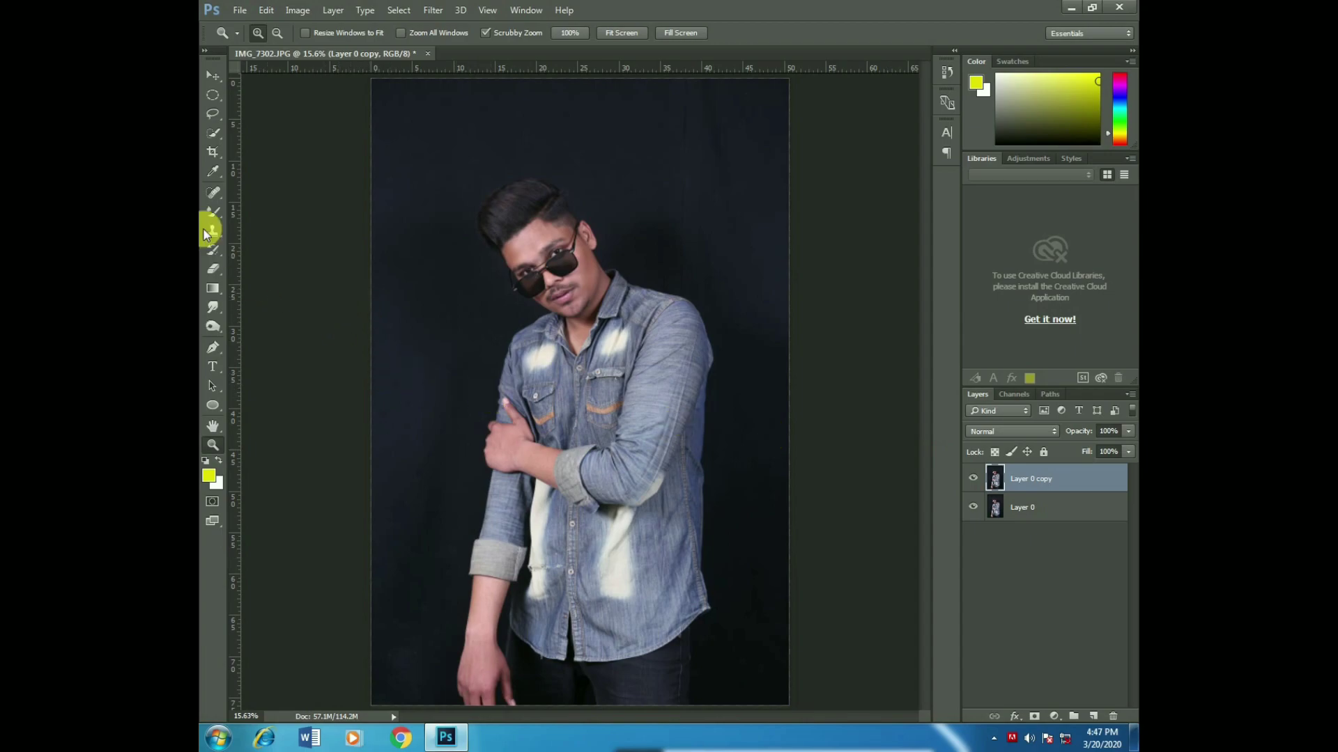
click(218, 136)
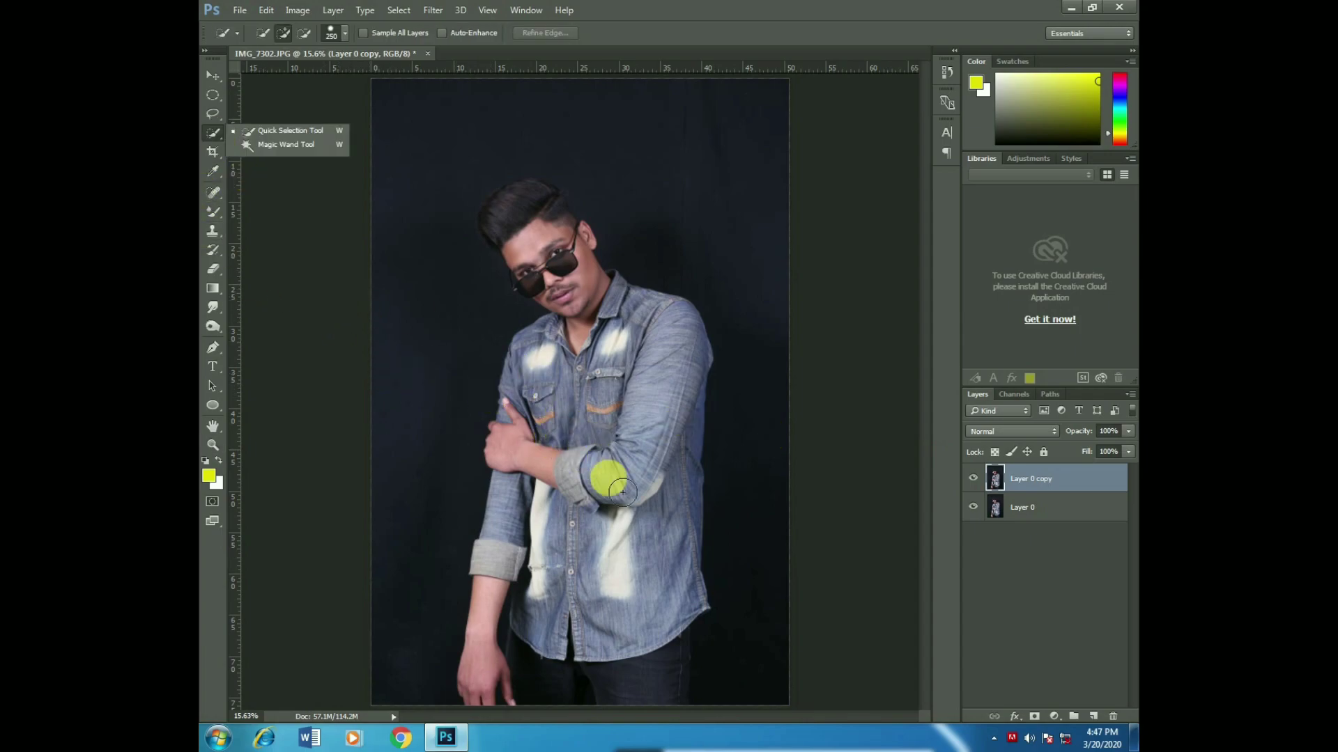
drag(663, 648, 566, 255)
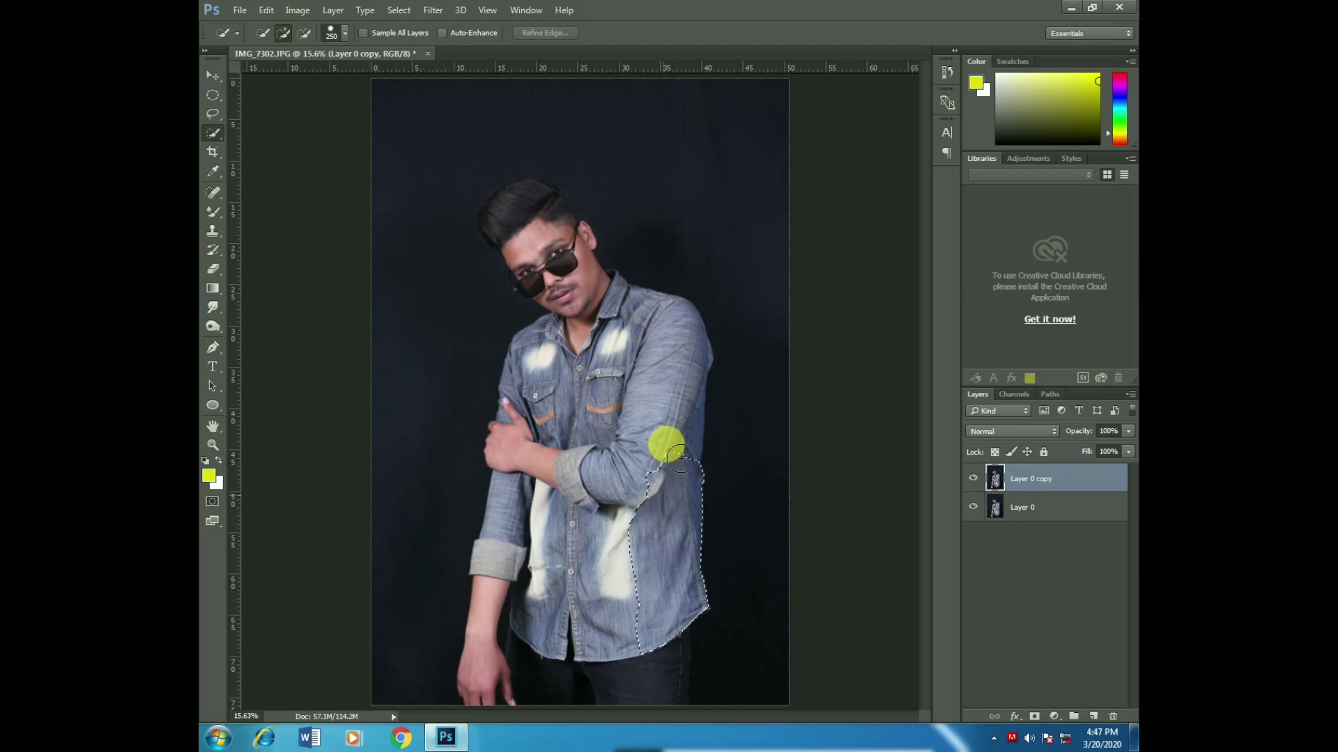
- Refine the selection with the Lasso around the hair, glasses, neck and collar
scroll(566, 255, up, 5)
key(l)
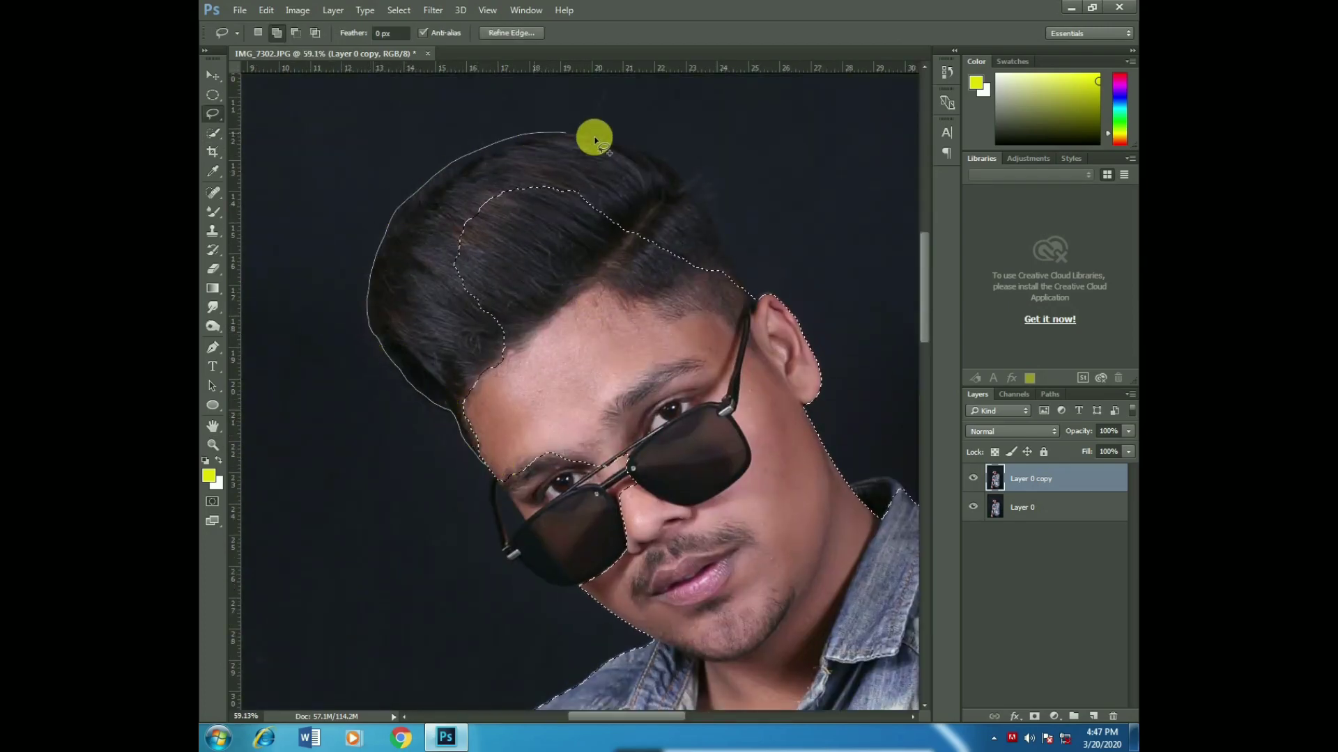
drag(595, 139, 801, 359)
scroll(609, 487, down, 3)
drag(688, 366, 613, 419)
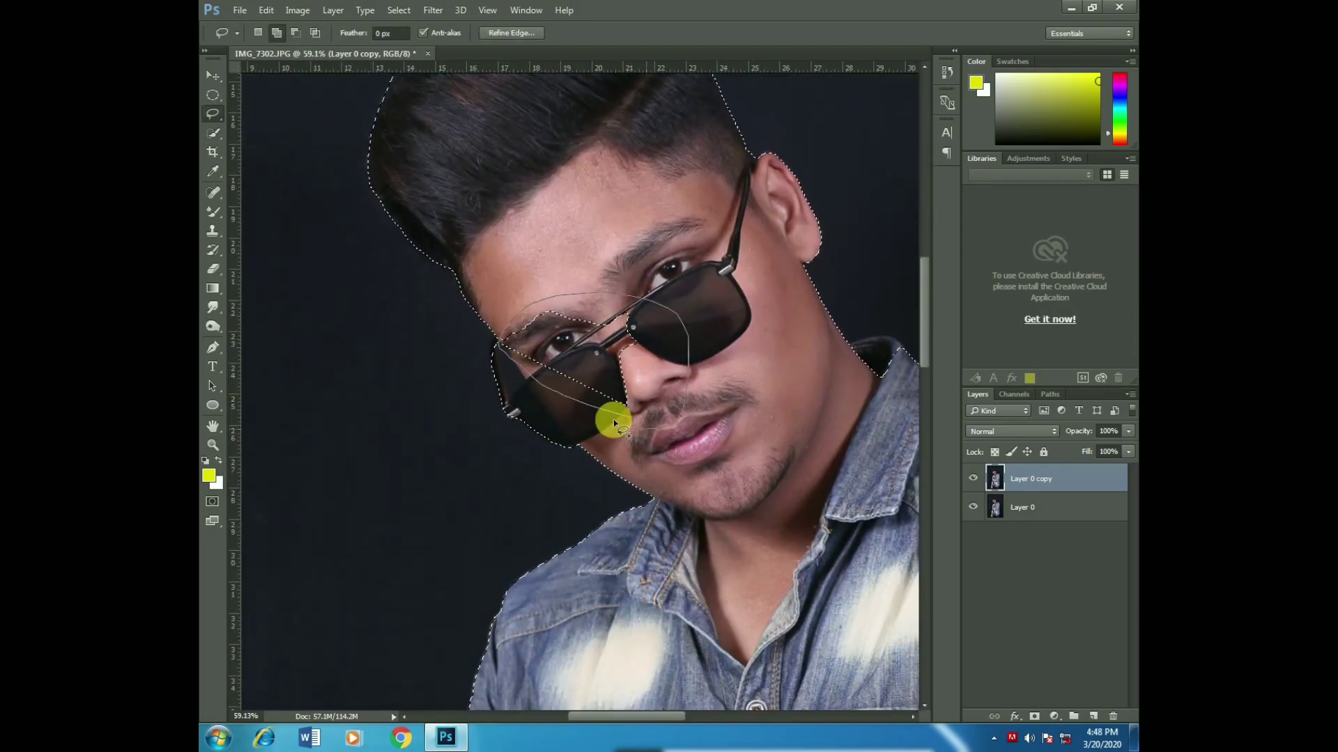
scroll(613, 420, up, 5)
drag(527, 240, 528, 341)
drag(560, 287, 527, 241)
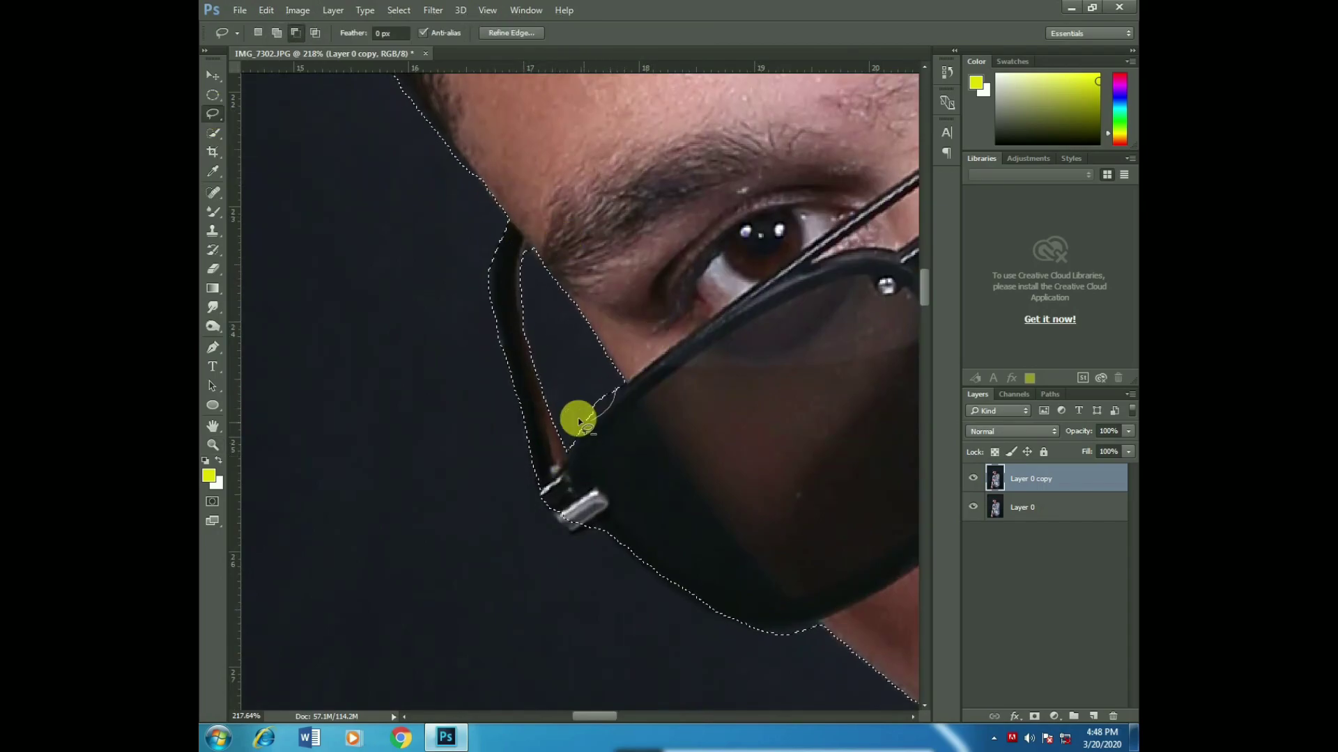
scroll(574, 418, down, 3)
scroll(871, 427, up, 2)
drag(872, 427, 516, 304)
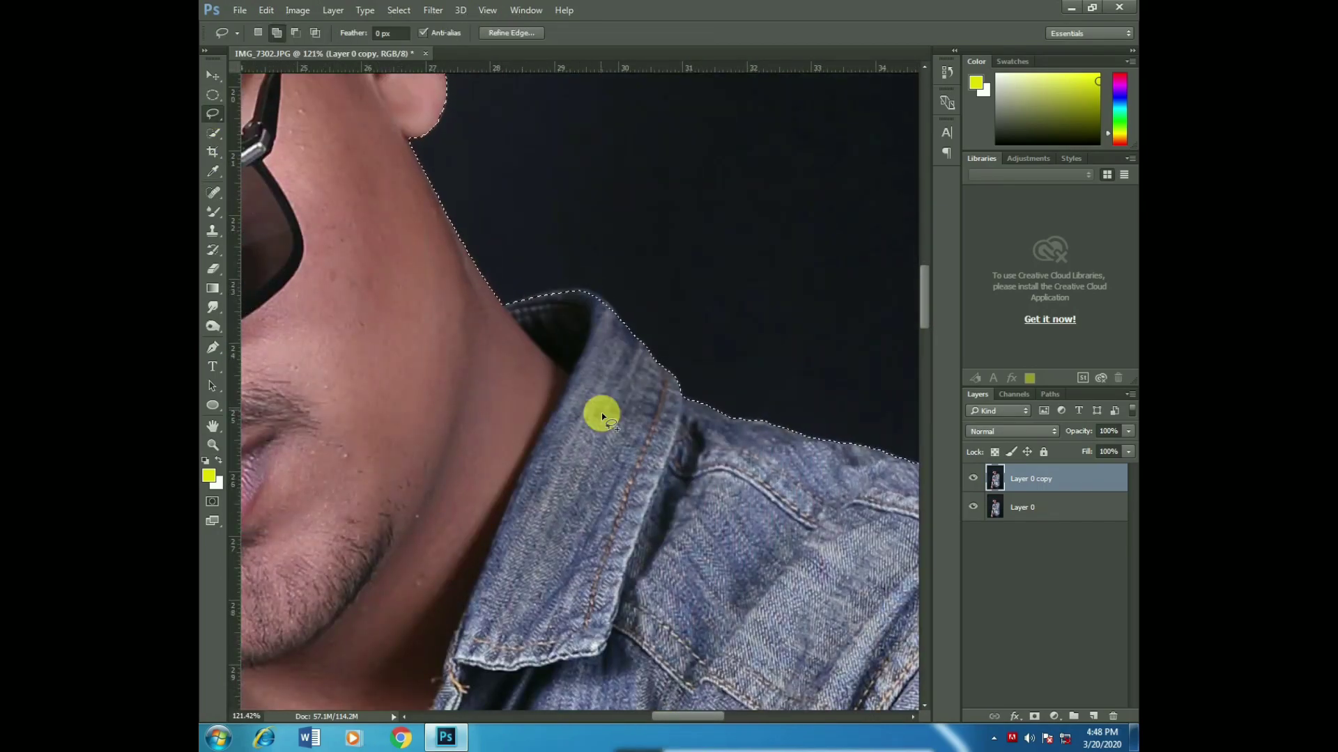
scroll(601, 413, down, 5)
- Remove the gap between the arm and shirt from the selection
key(w)
scroll(738, 645, up, 5)
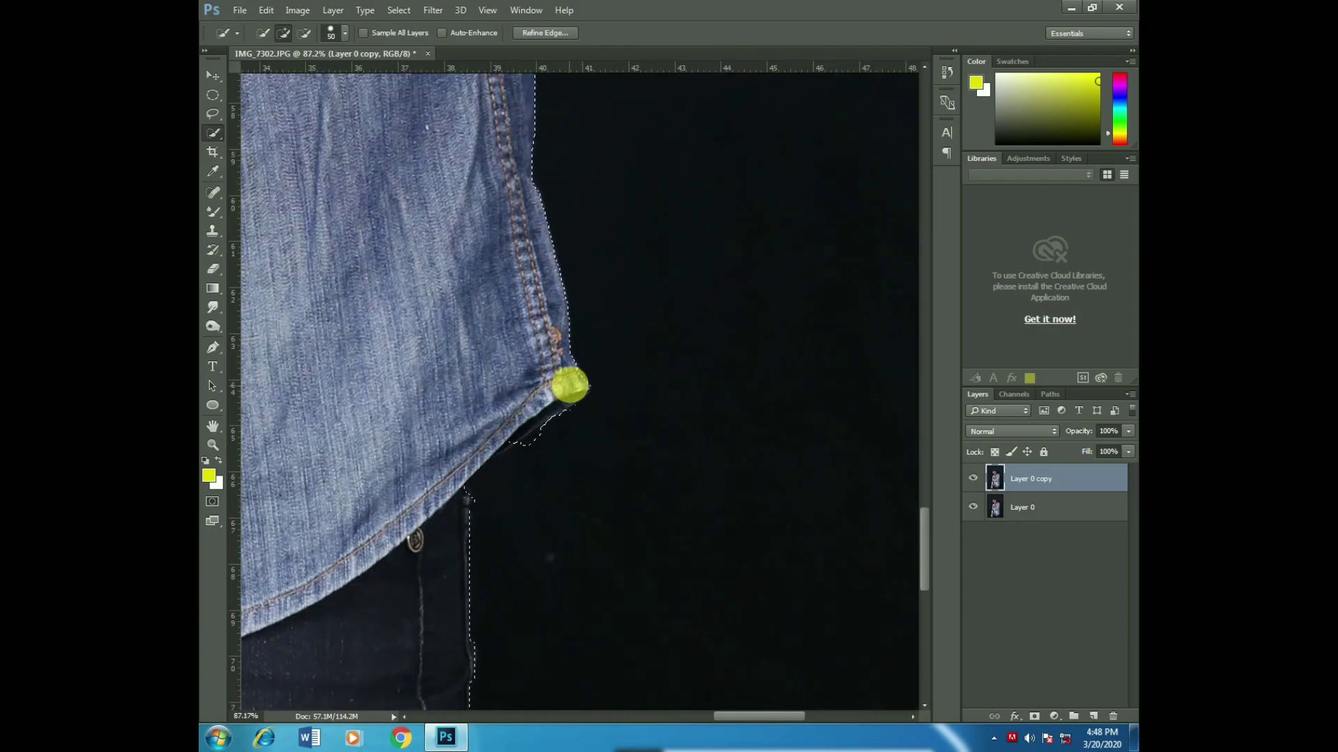
scroll(507, 478, left, 10)
key(l)
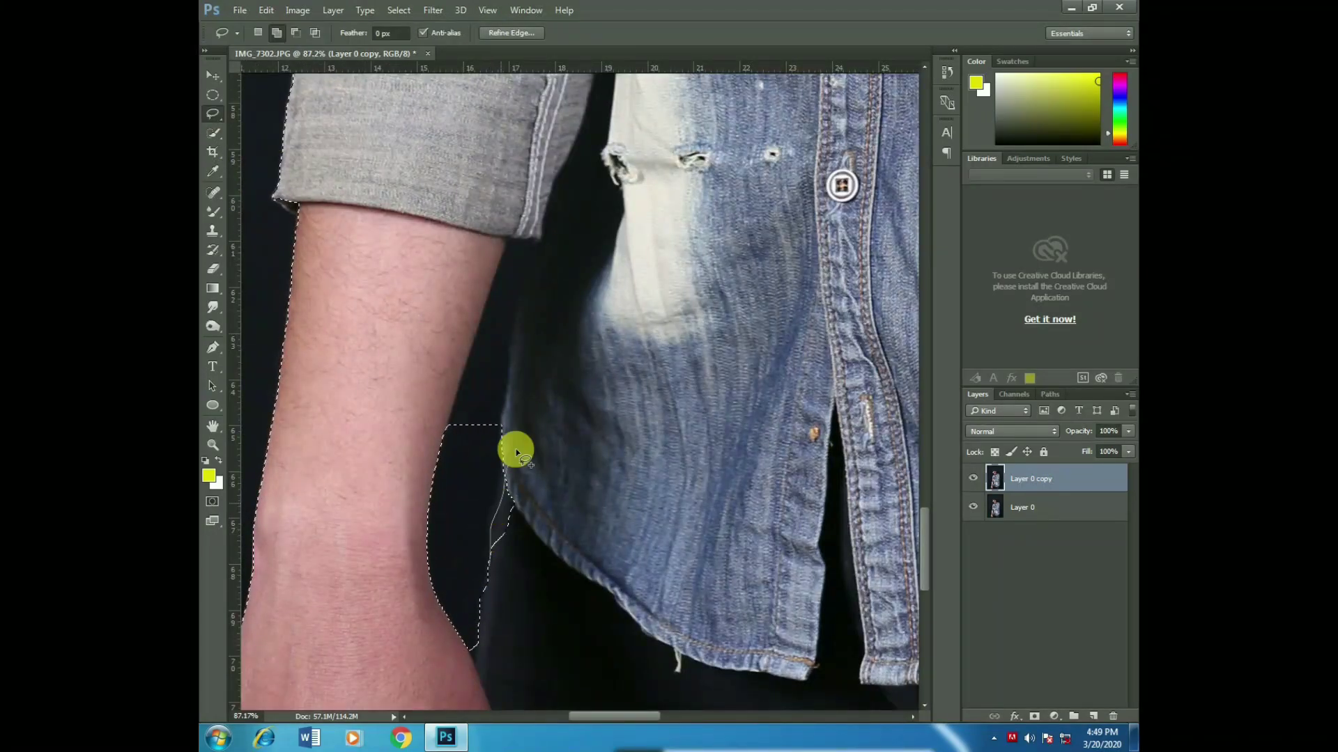
scroll(516, 451, up, 3)
drag(513, 468, 514, 523)
key(ctrl+0)
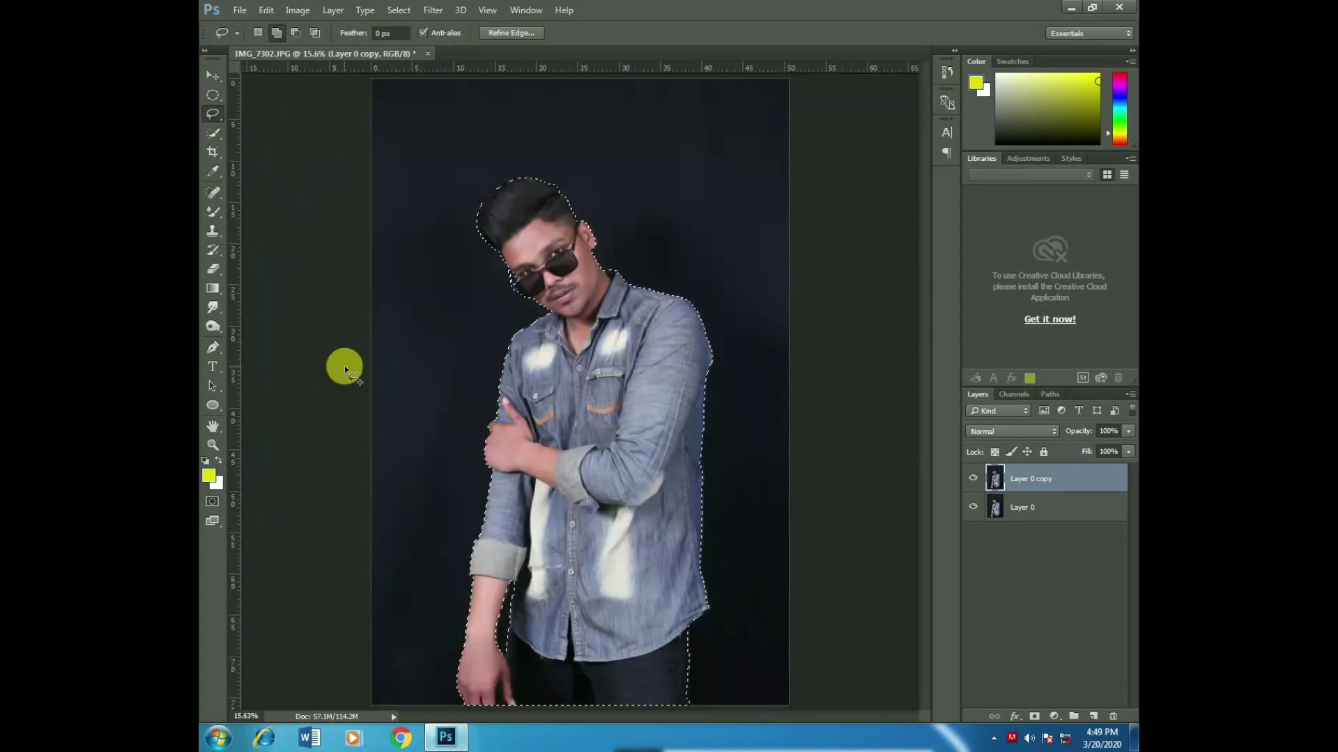
- Feather the man's selection by 2 pixels and copy him onto new Layer 1
click(212, 133)
right_click(577, 328)
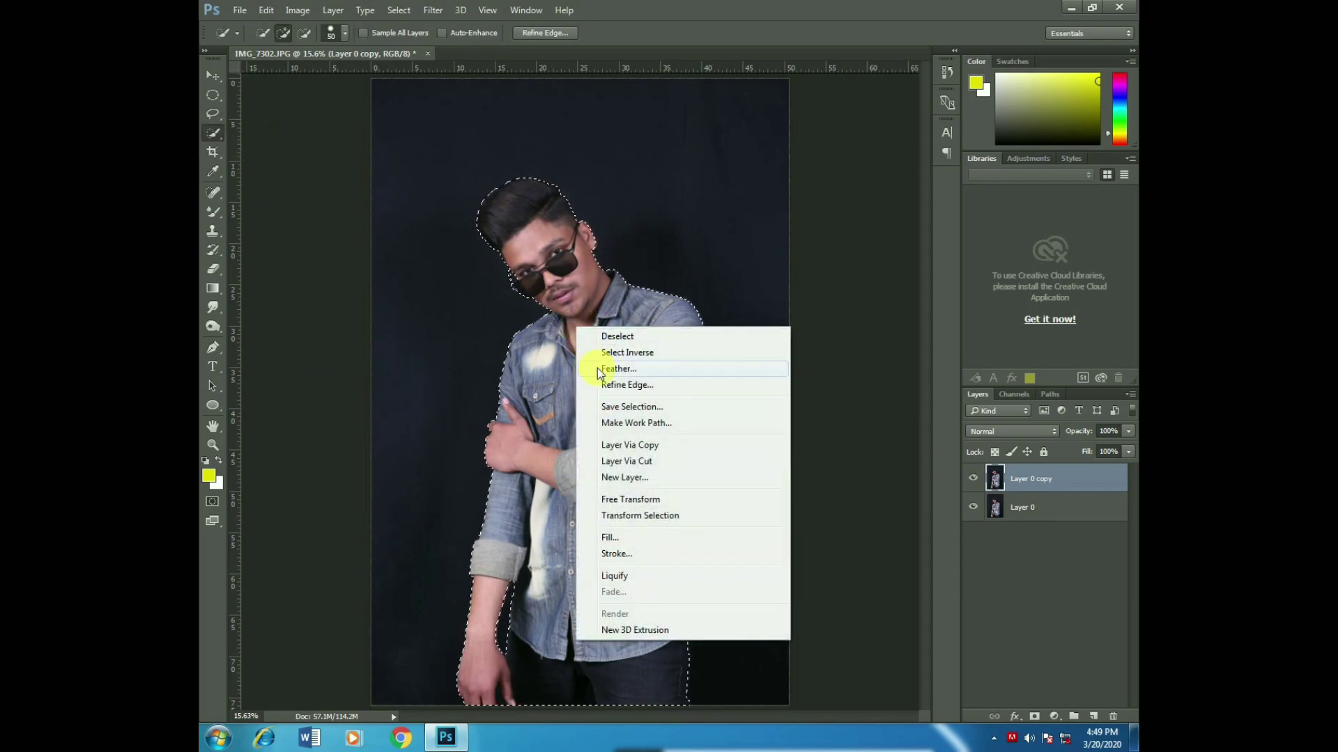
click(600, 369)
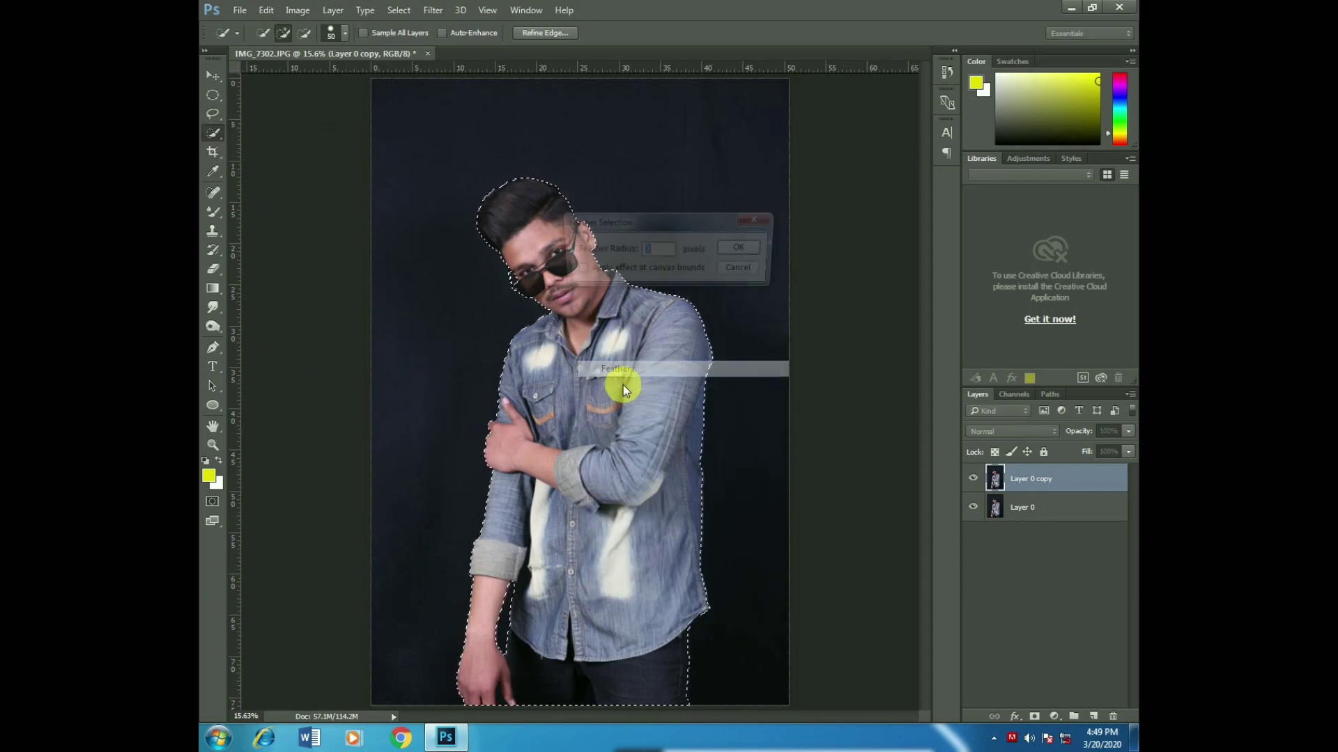
click(729, 255)
key(ctrl+j)
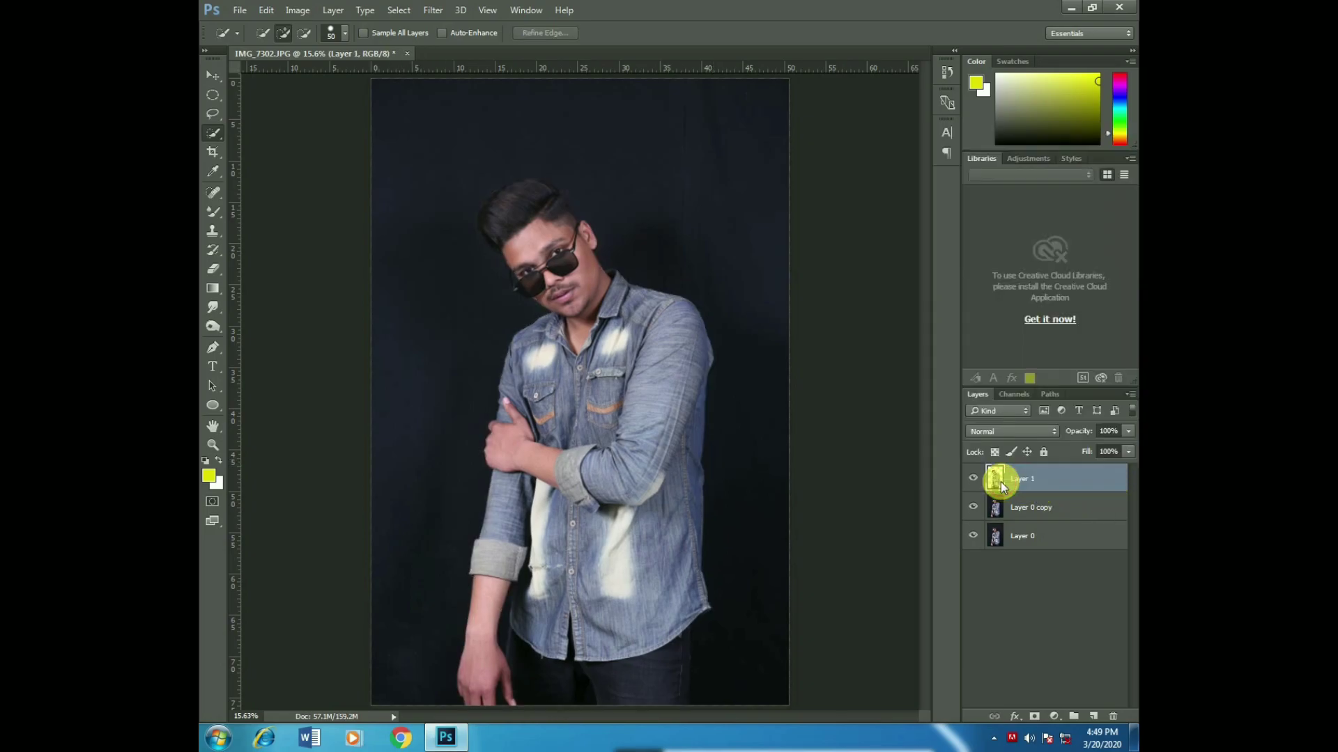
- Set up the Mixer Brush at 67% wetness, undoing a stray test stroke
click(214, 208)
click(261, 252)
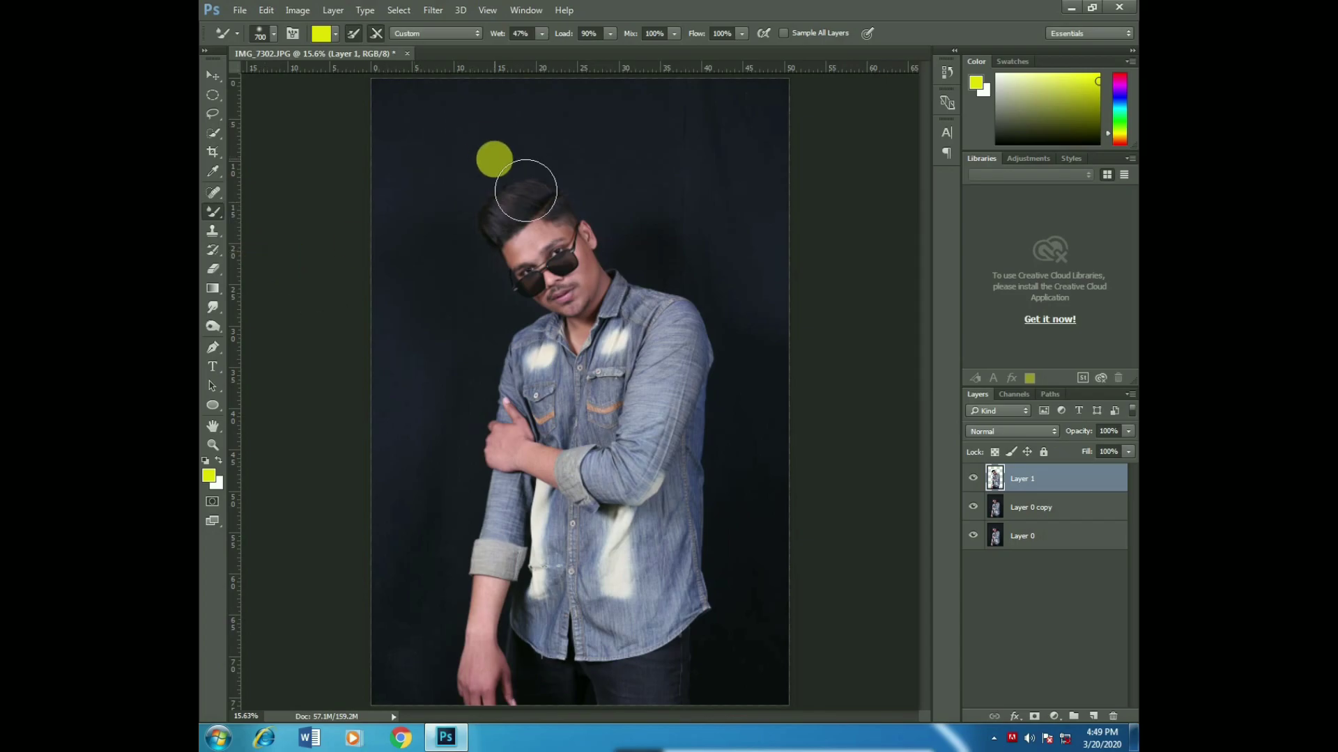
click(557, 49)
drag(654, 153, 681, 193)
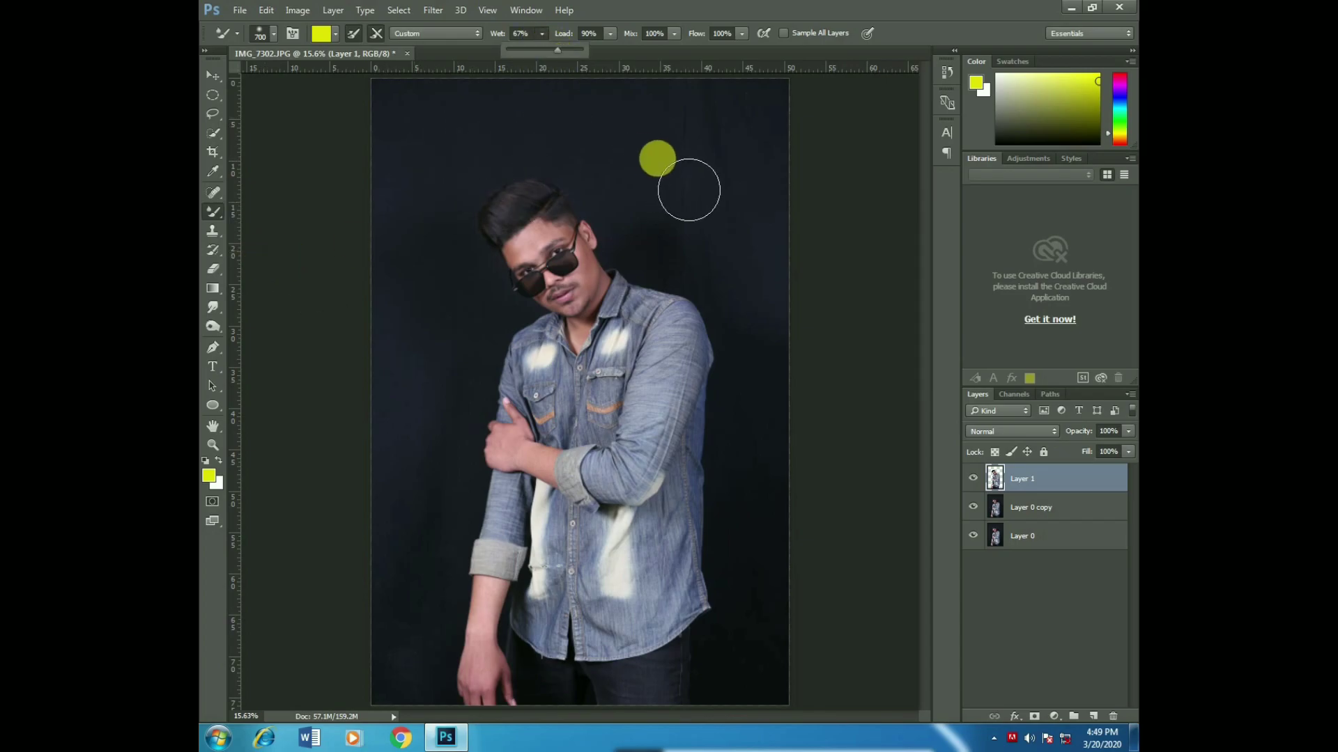
key(ctrl+z)
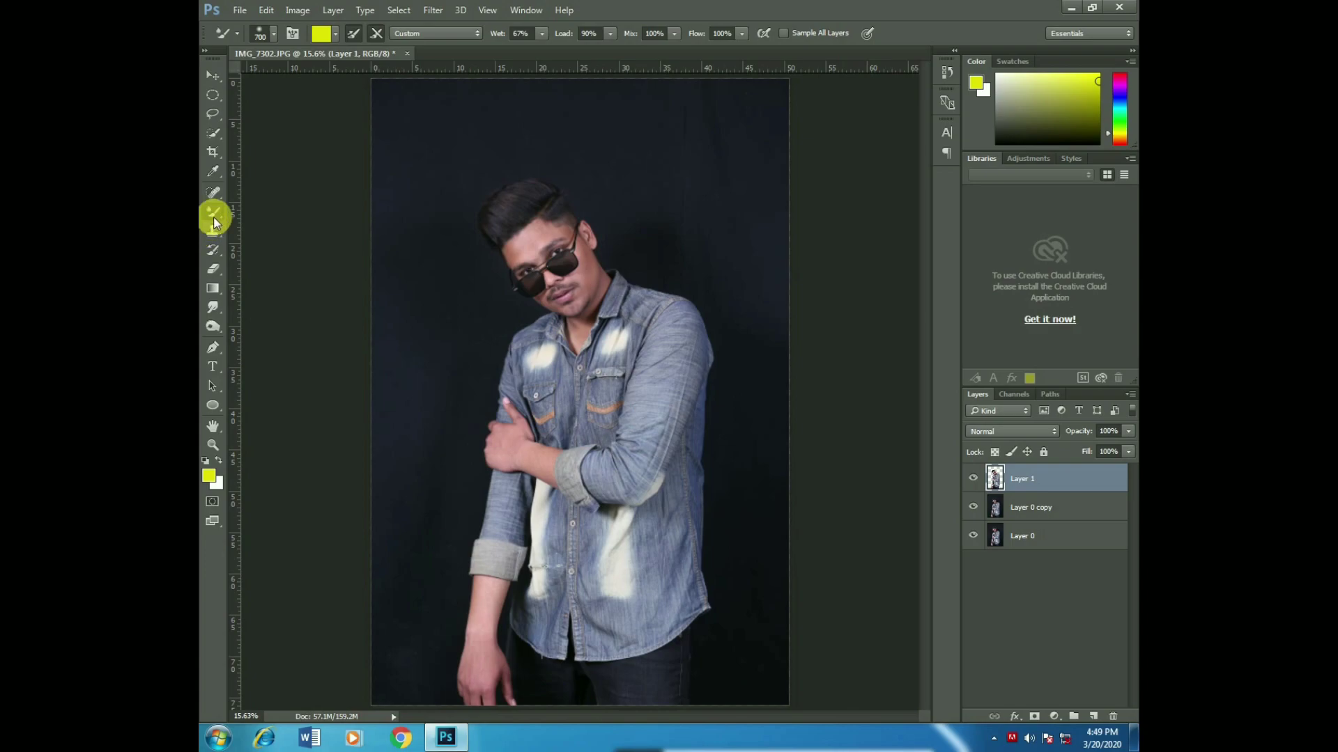
- Blend the dark background on Layer 0 copy into an even tone, resizing the brush as needed
click(1060, 514)
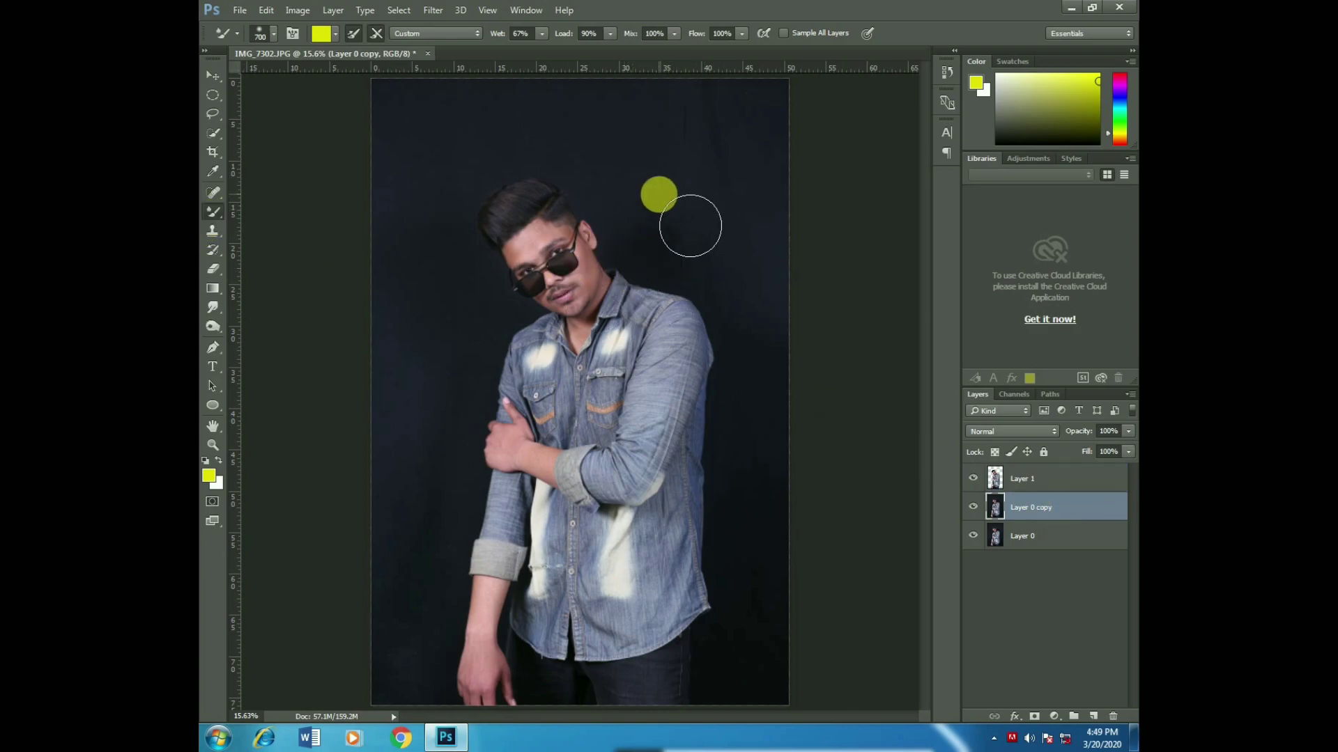
key(bracketright)
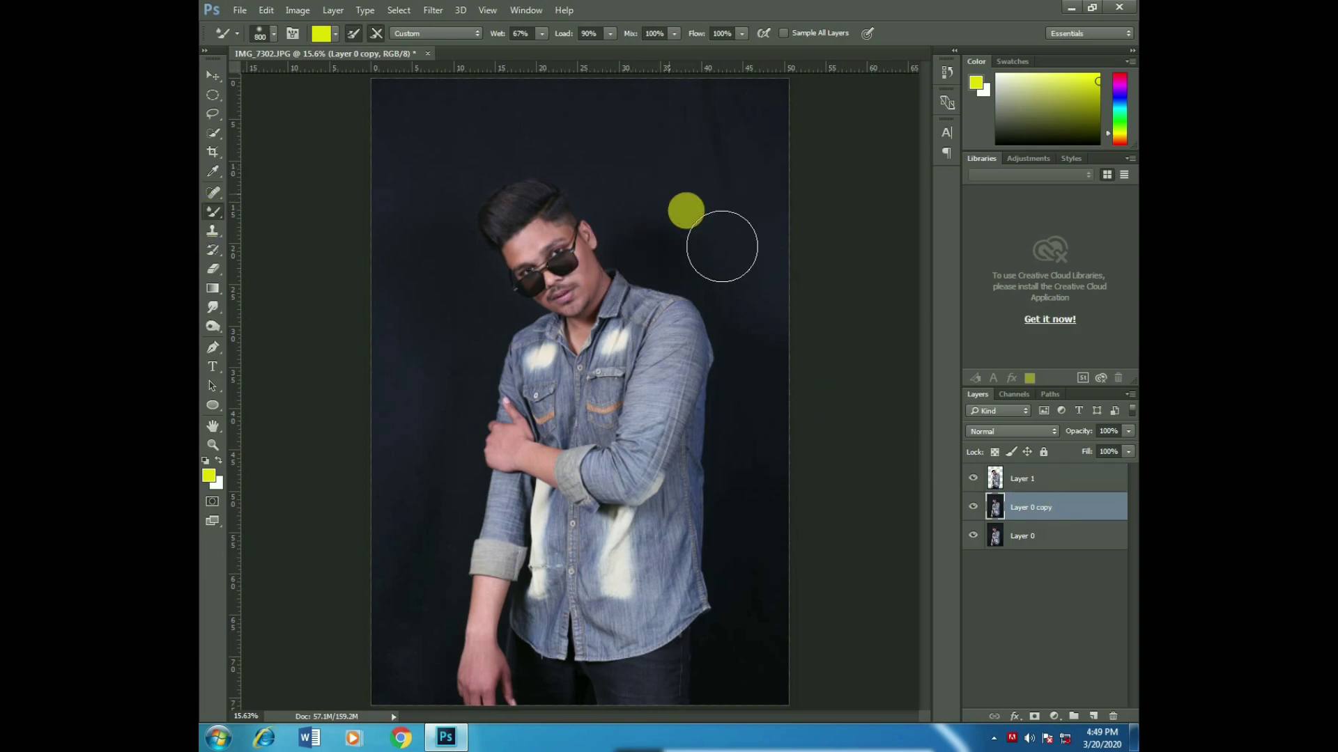
drag(690, 222, 773, 286)
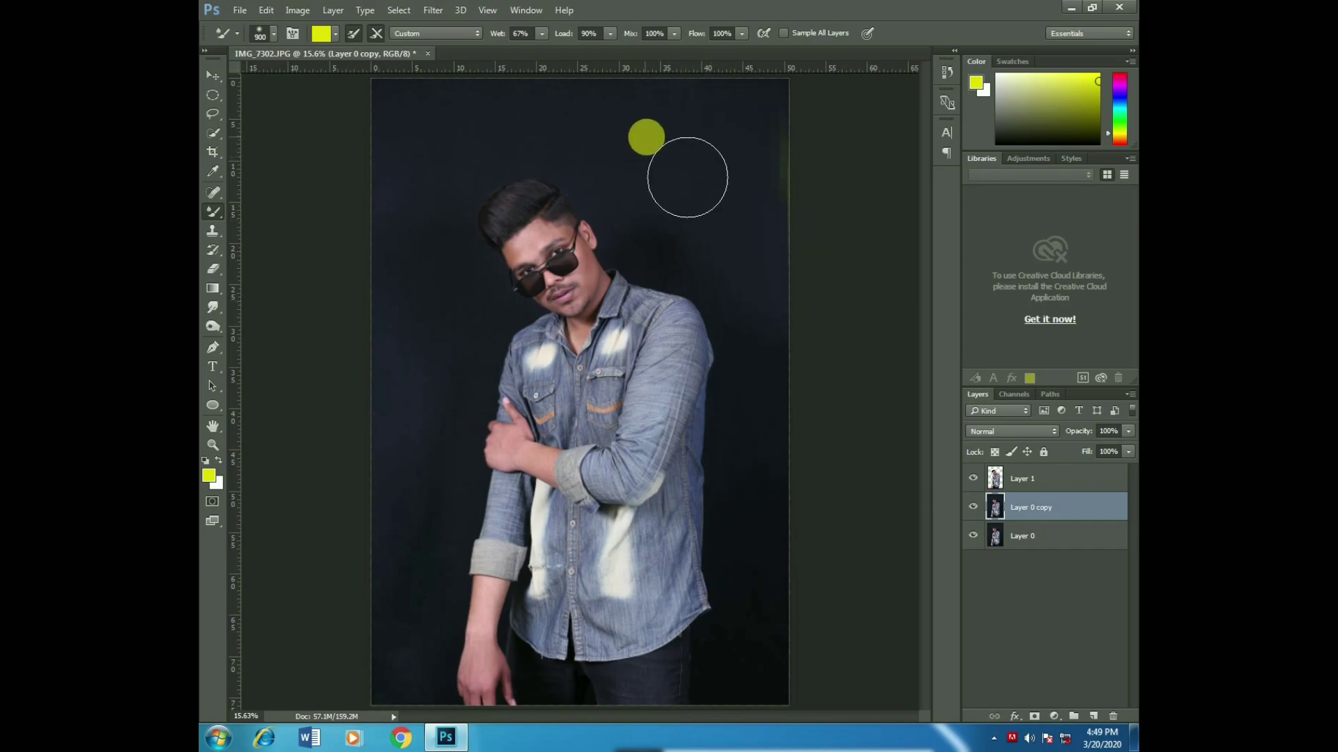
key(bracketright)
key(bracketright)
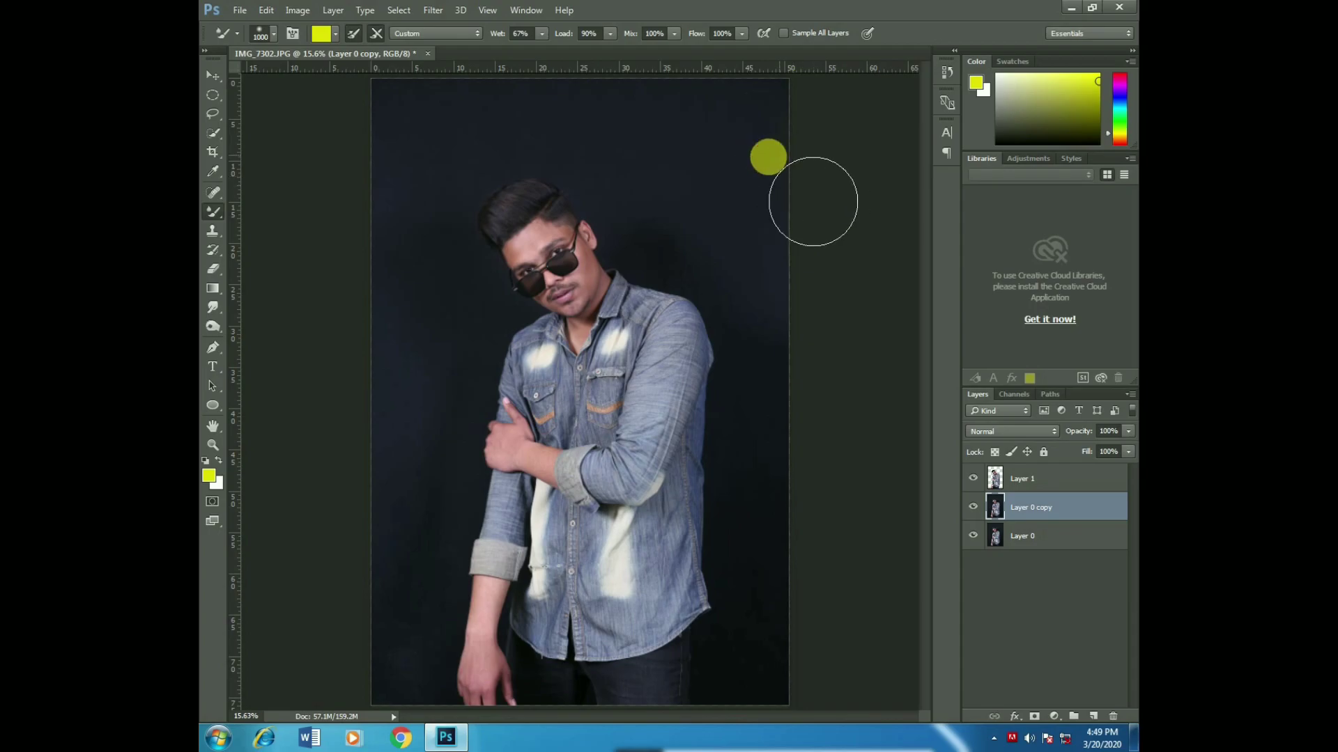
key(bracketleft)
key(bracketleft)
key(bracketleft)
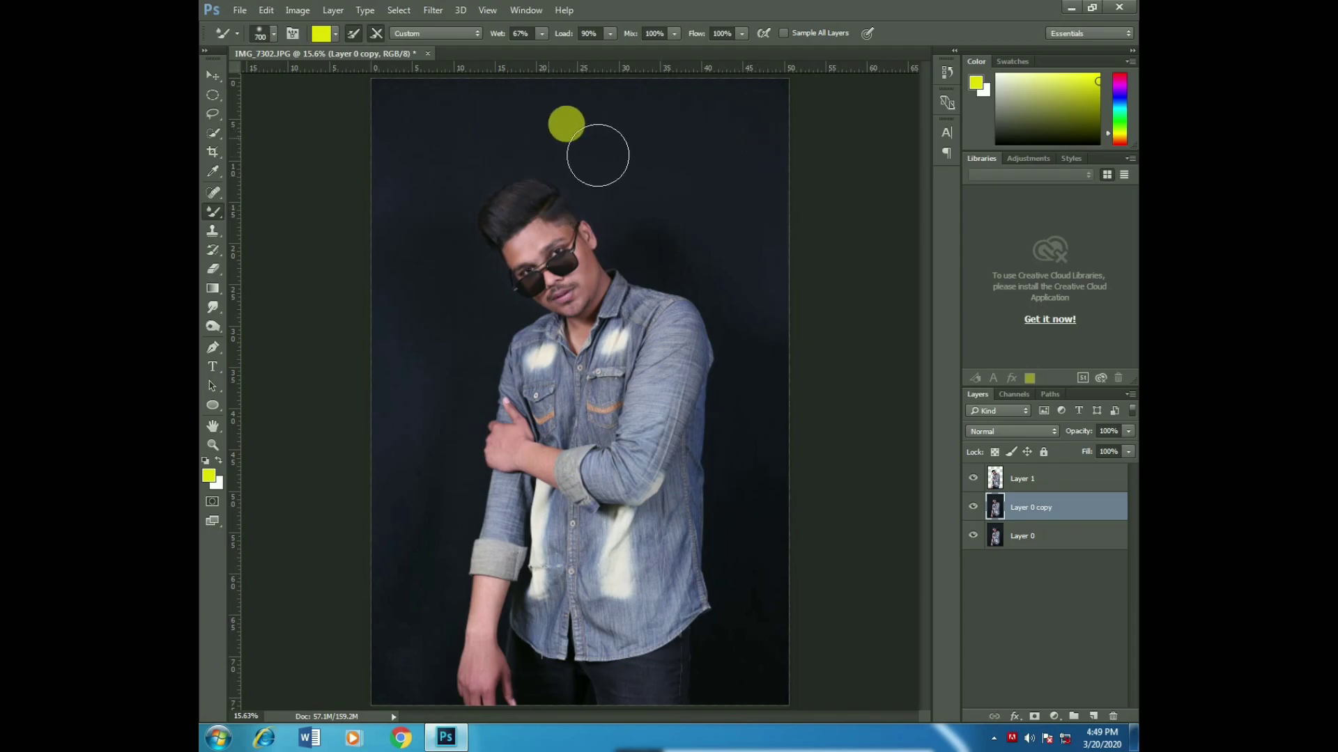
key(bracketright)
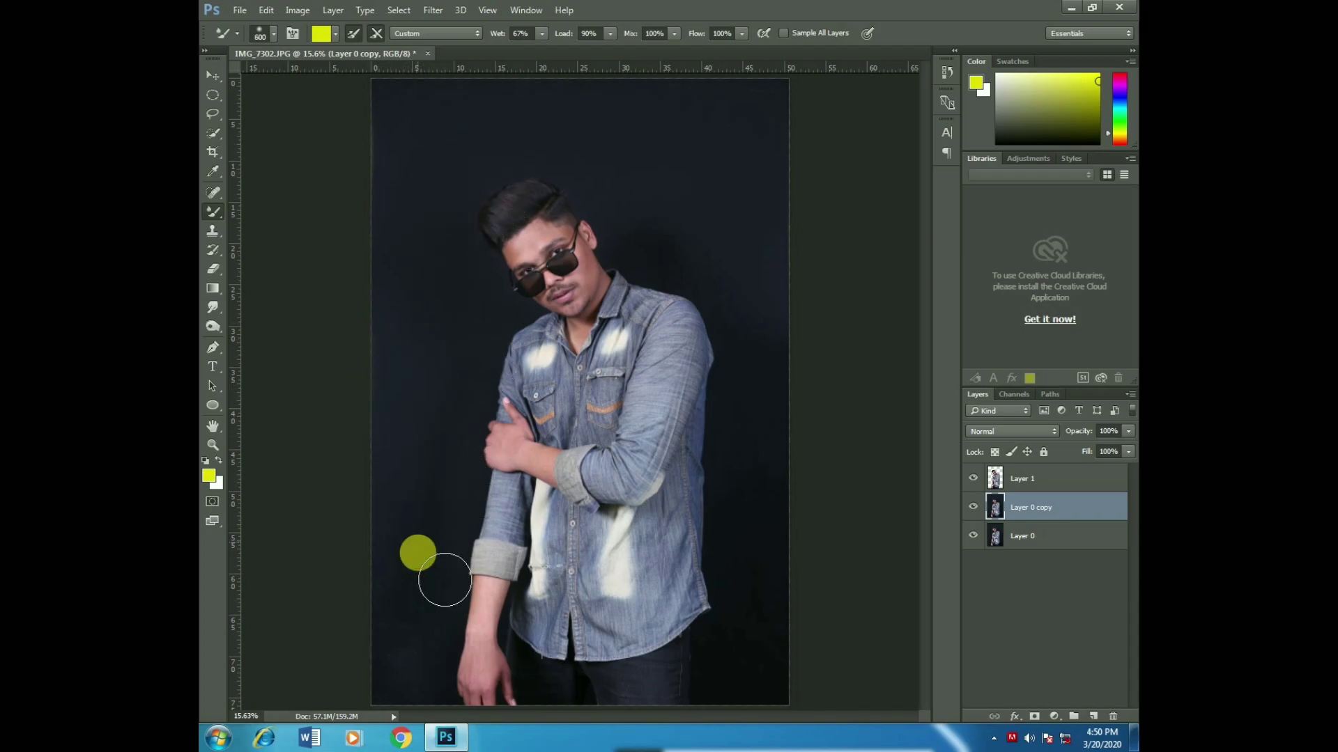
key(bracketleft)
key(bracketleft)
key(bracketleft)
key(bracketright)
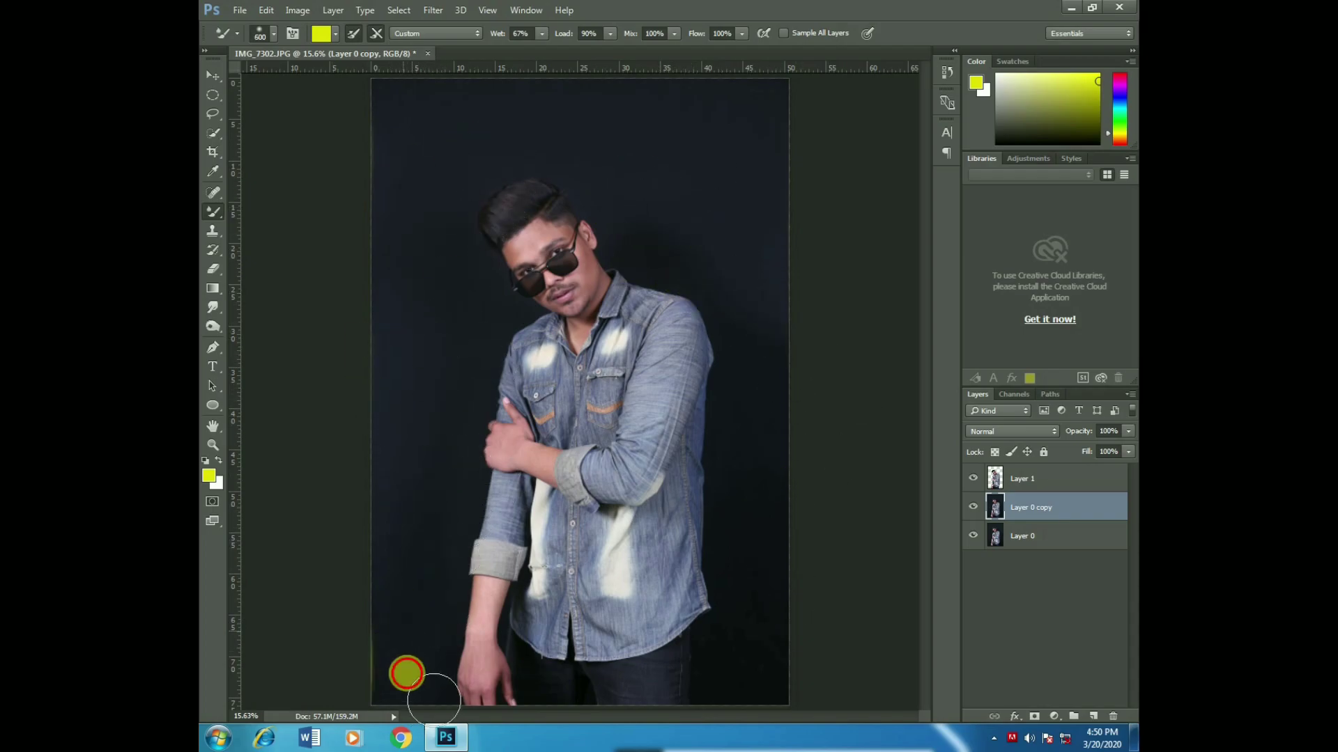
key(bracketright)
key(bracketright)
key(bracketright)
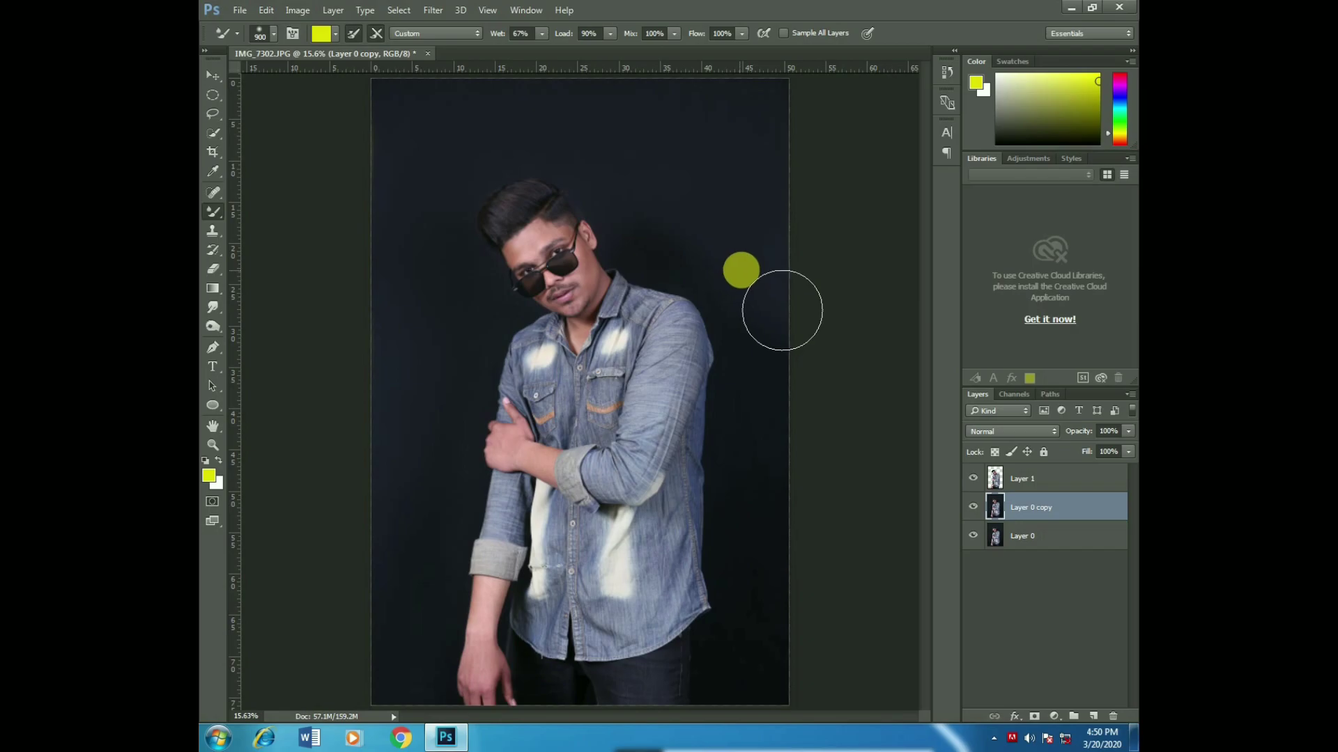
click(977, 510)
click(975, 512)
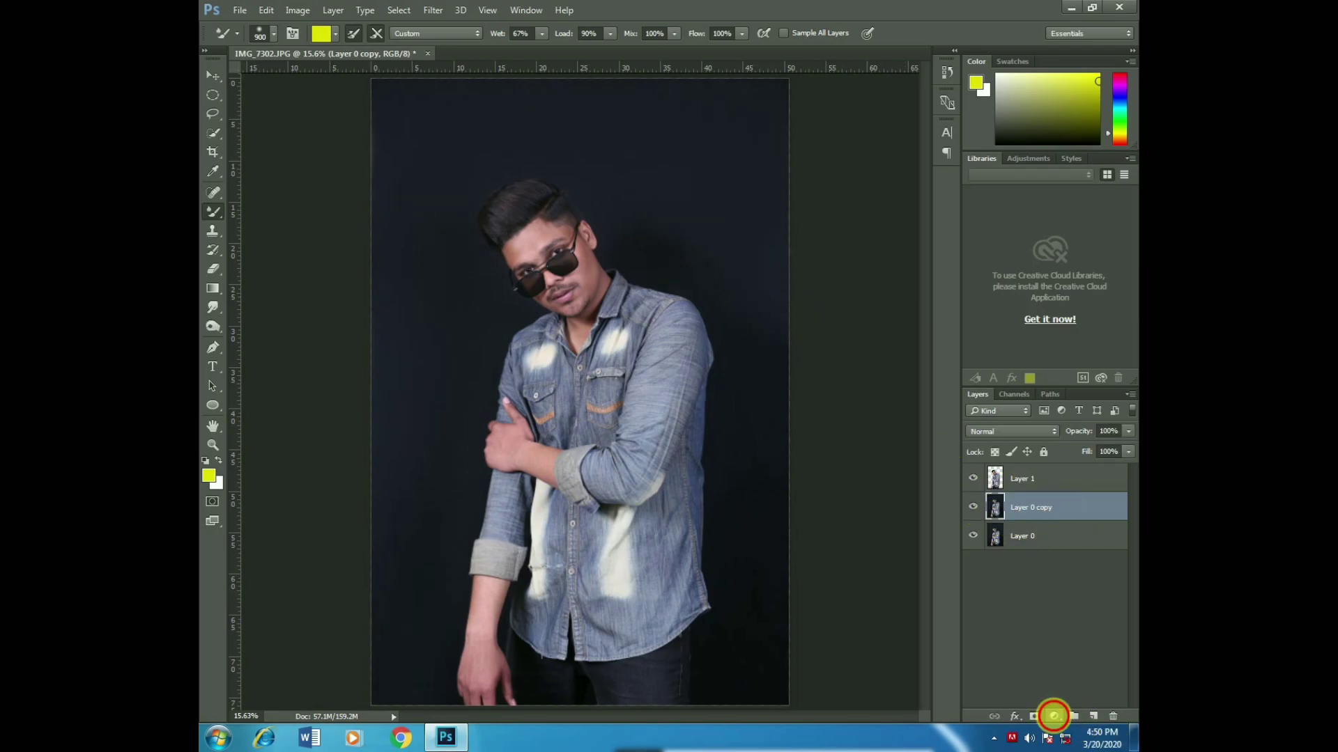
- Add a yellow Solid Color fill layer and lower its opacity to about 9%
click(1053, 716)
click(1035, 394)
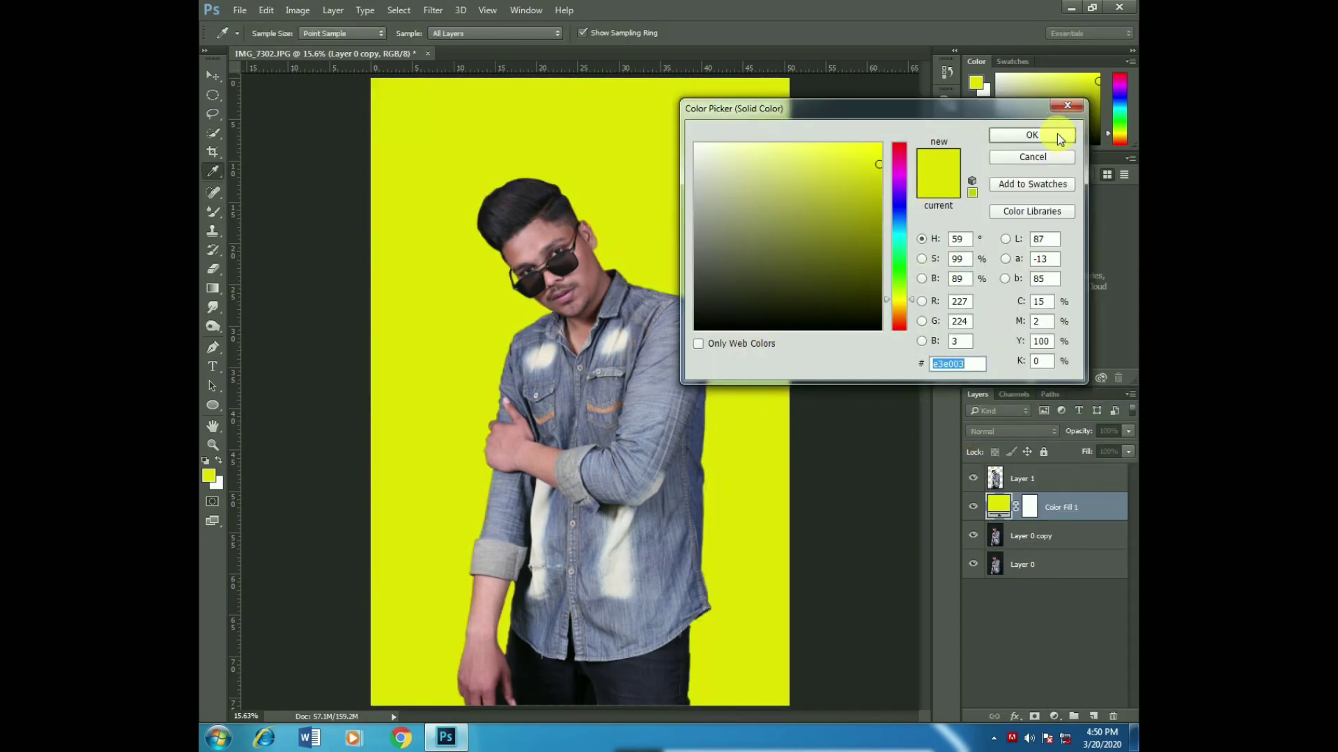
click(1032, 136)
drag(1074, 447, 1077, 449)
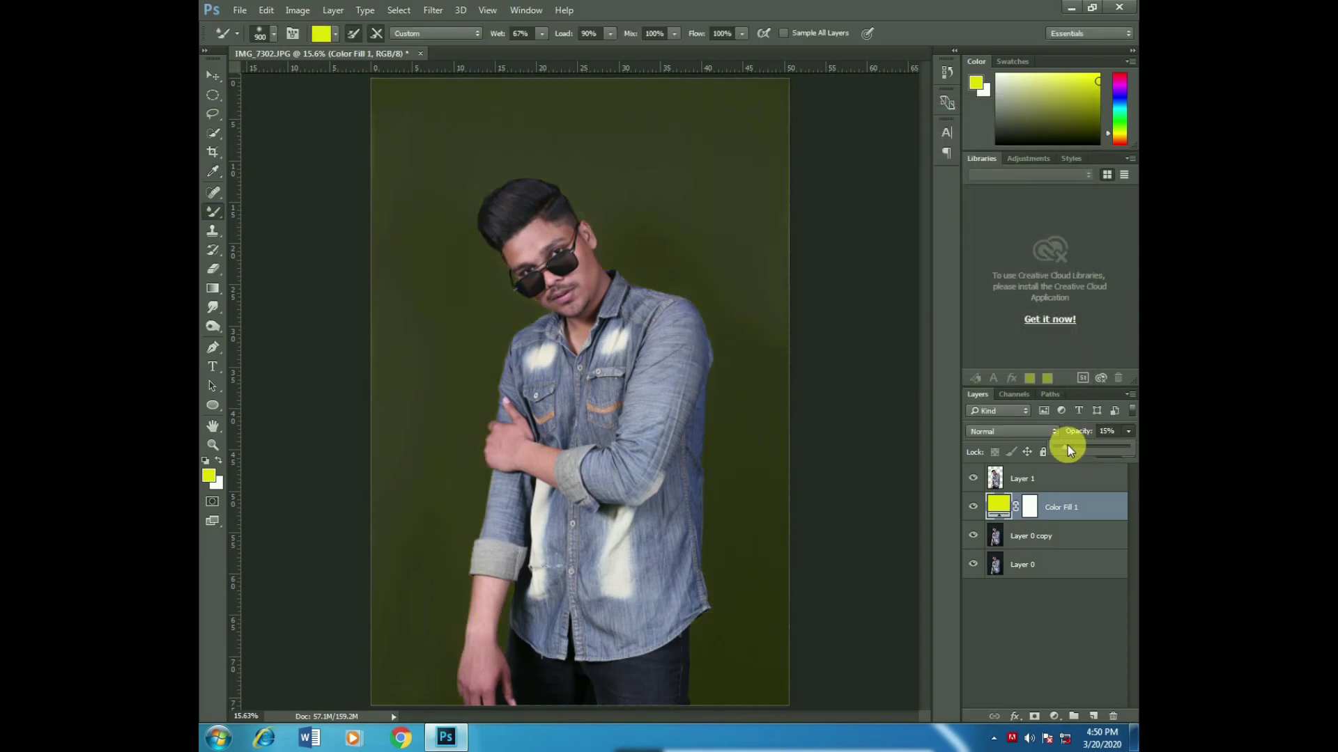
drag(1065, 446, 1062, 449)
- Try blue, sampled shirt and collar, and teal hues for Color Fill 1
double_click(998, 505)
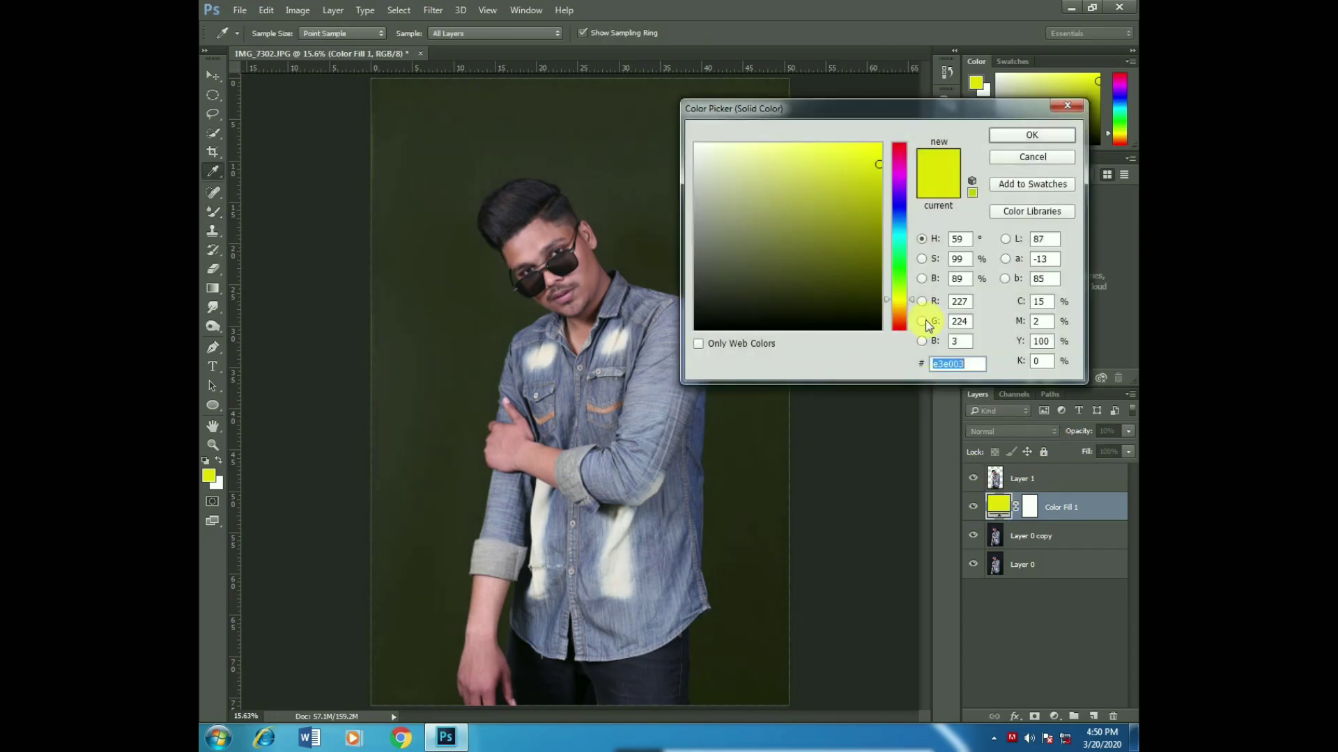
drag(898, 241, 897, 221)
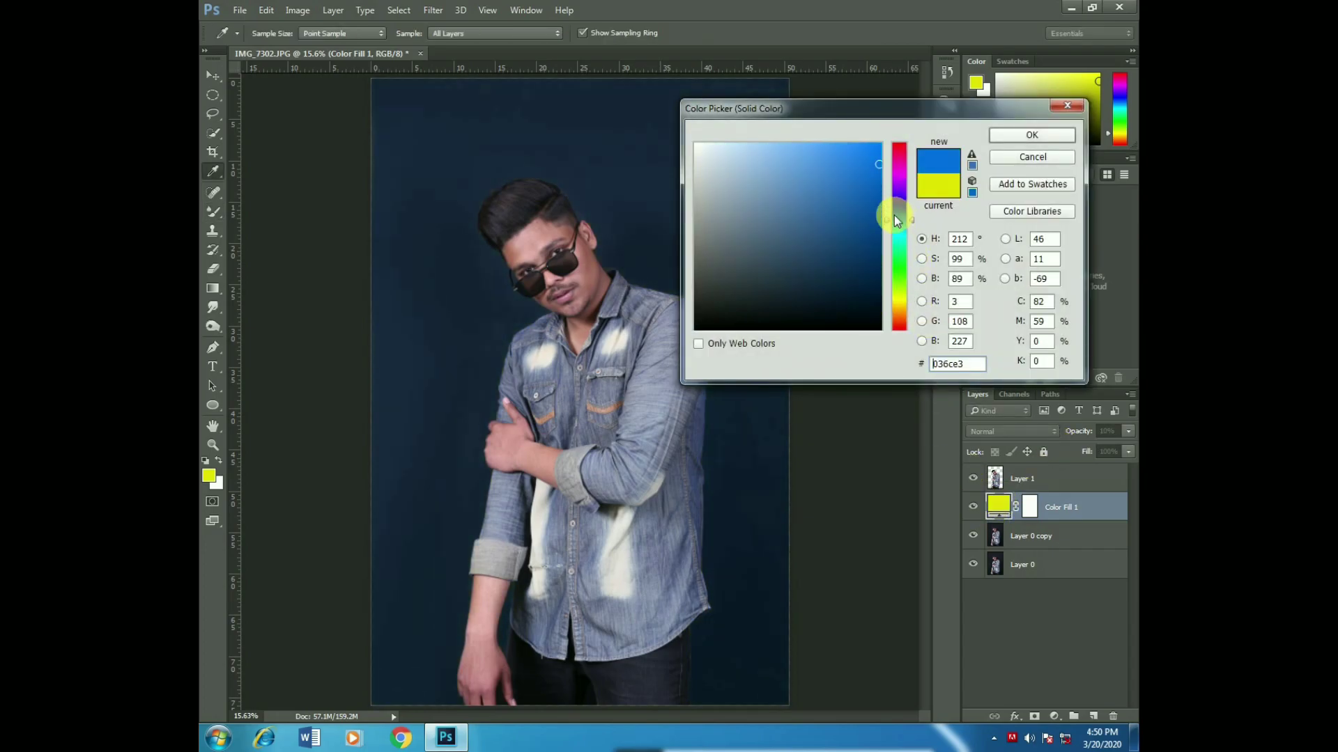
drag(855, 110, 941, 85)
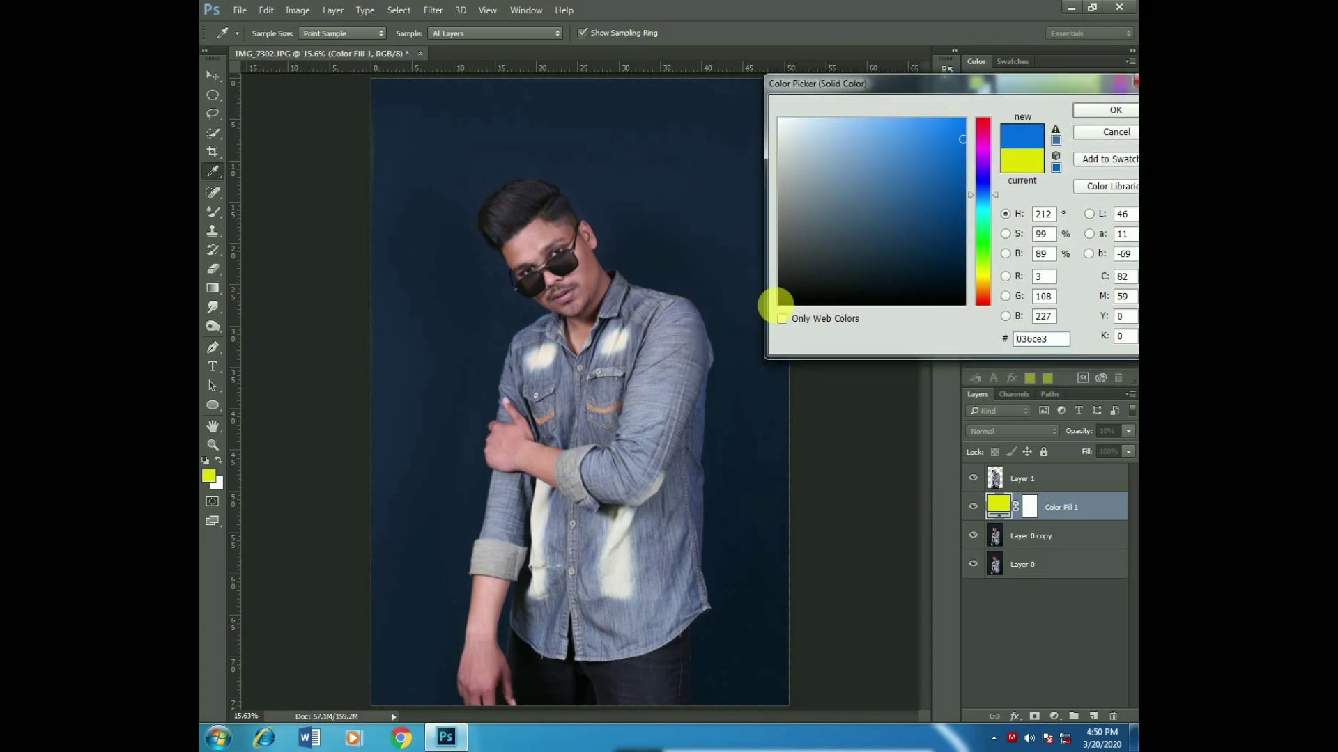
drag(683, 358, 616, 563)
mouse_move(624, 420)
mouse_down()
mouse_move(603, 303)
mouse_move(669, 308)
mouse_move(943, 199)
mouse_move(953, 159)
mouse_move(980, 235)
mouse_up()
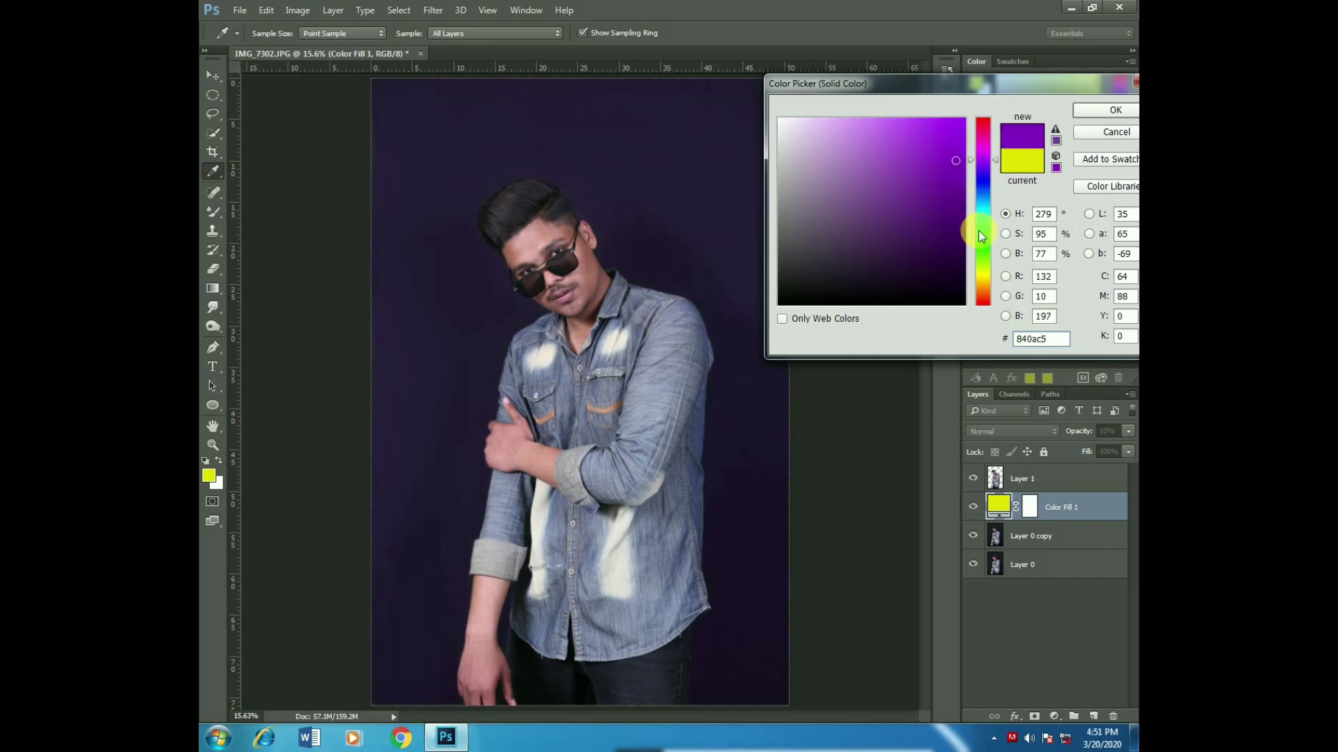
drag(985, 298, 984, 232)
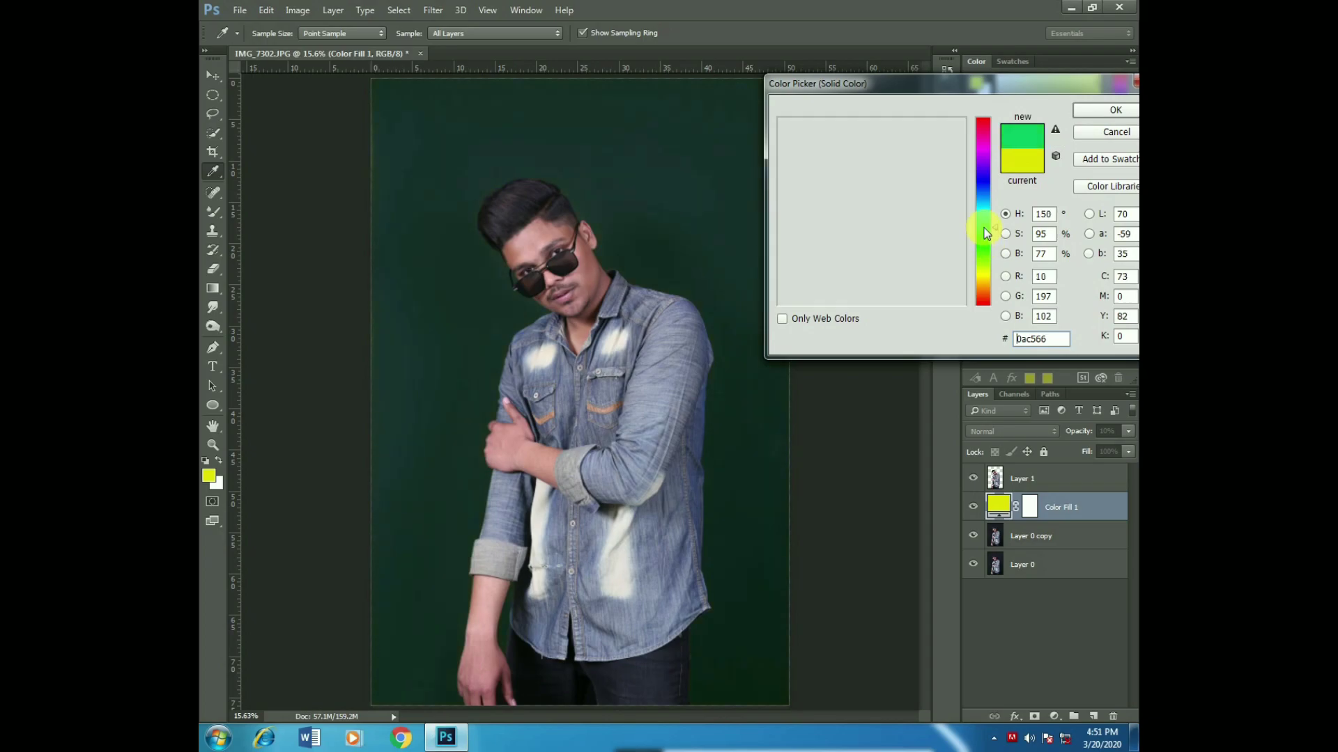
mouse_move(984, 228)
mouse_down()
mouse_move(984, 135)
mouse_move(980, 241)
mouse_move(984, 203)
mouse_up()
drag(985, 257, 982, 277)
- Set the fill colour to near-white f0efeb and confirm it
click(806, 209)
click(795, 141)
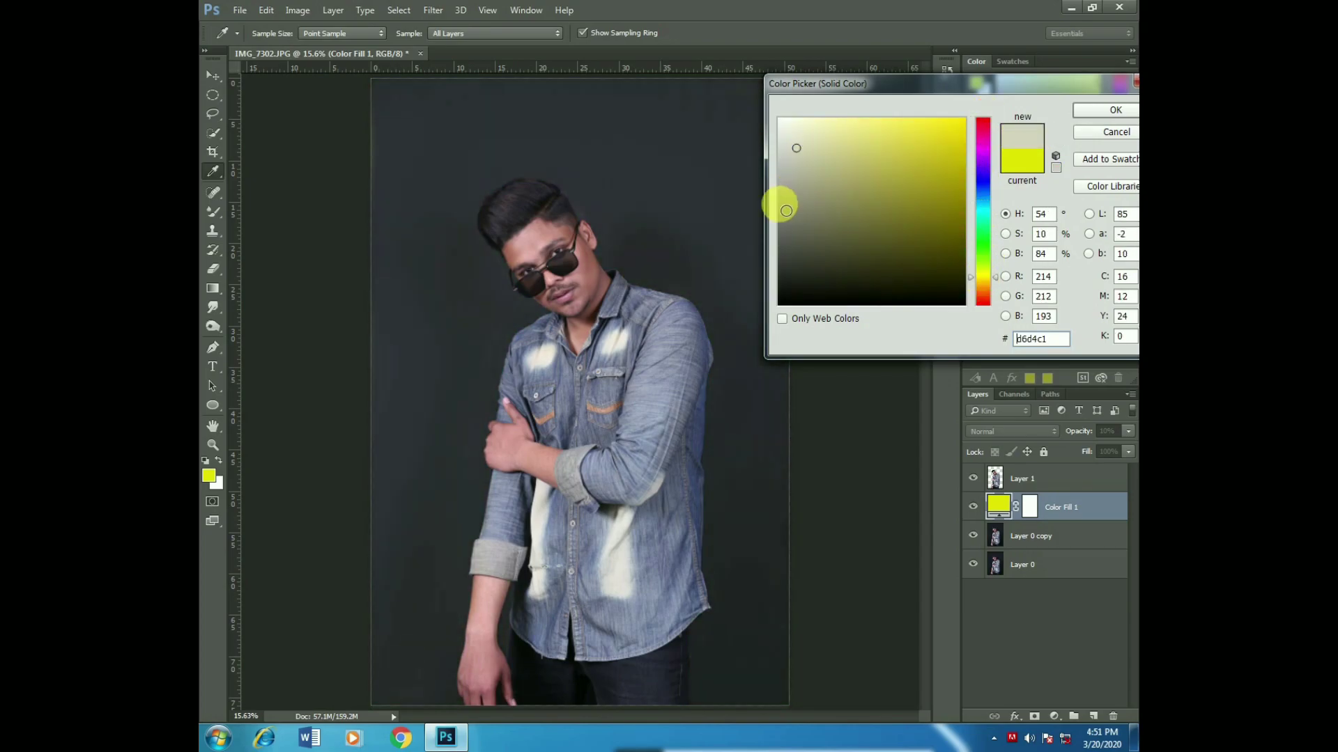
drag(795, 141, 826, 144)
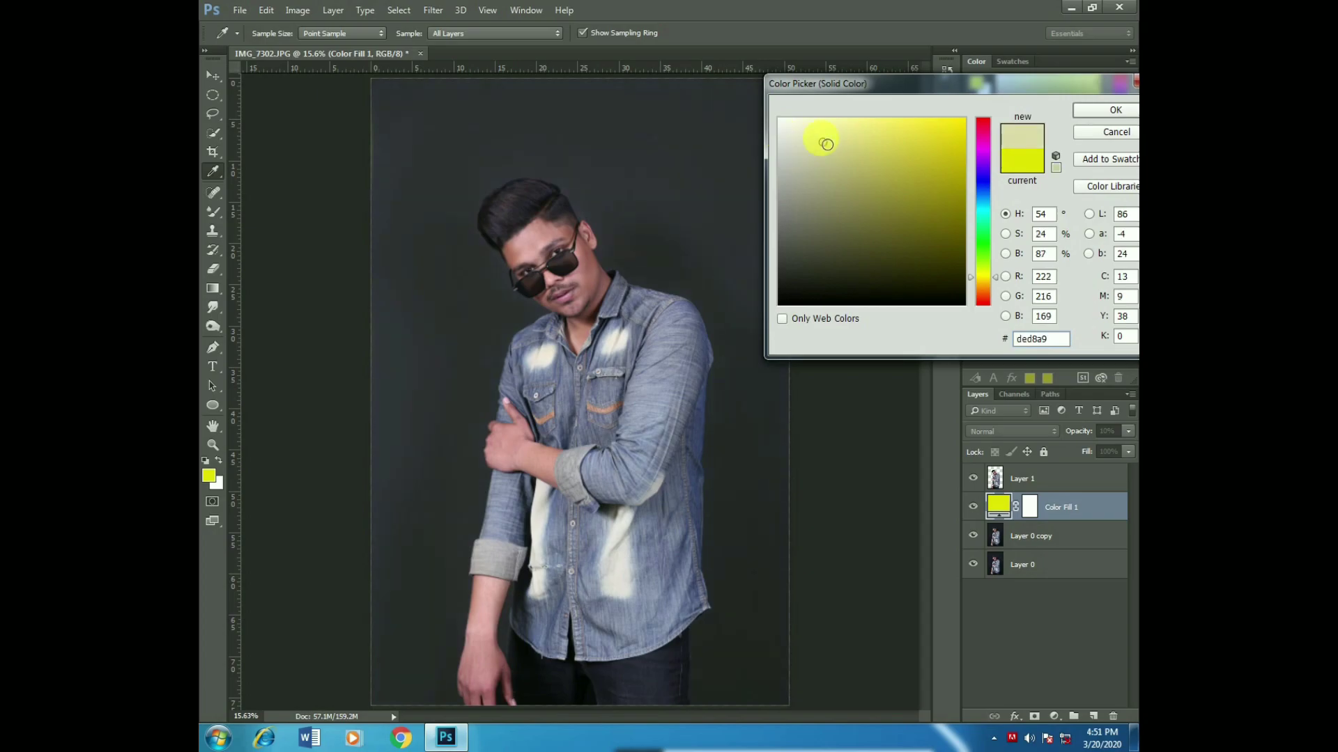
click(787, 129)
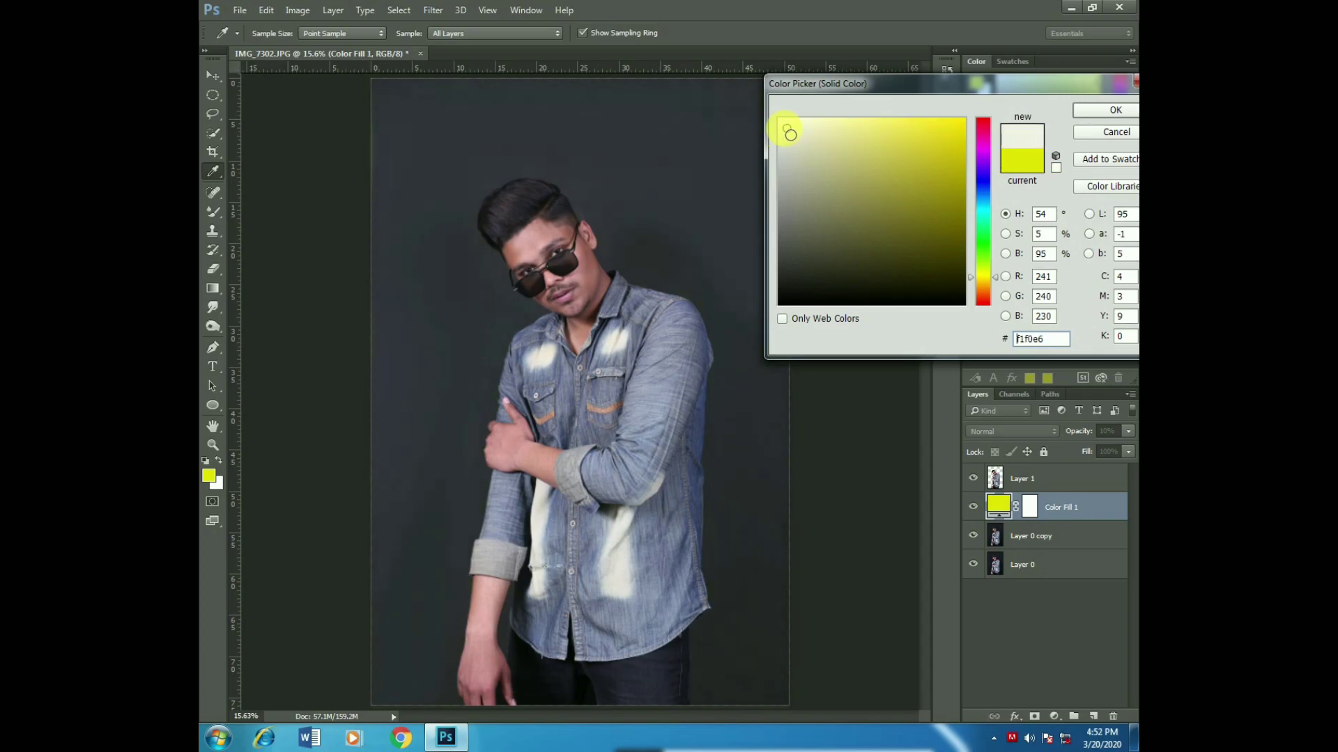
click(1090, 118)
key(b)
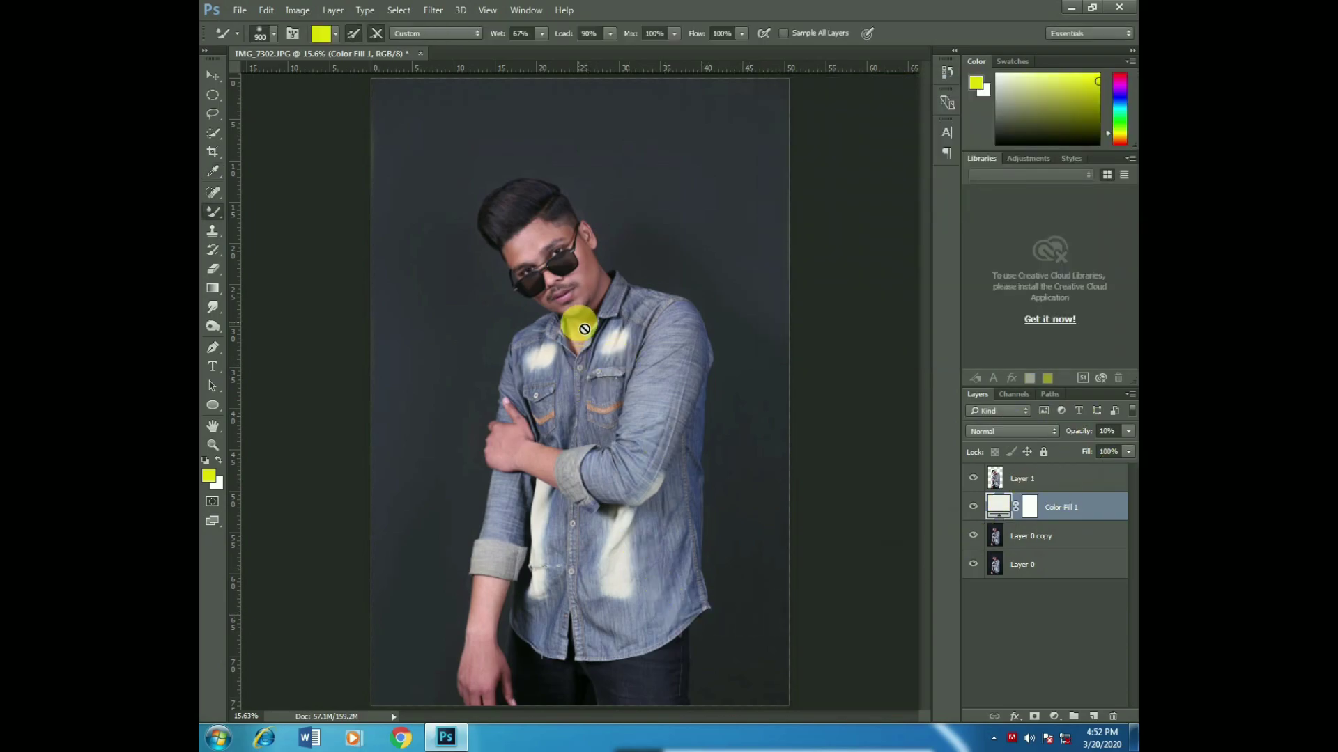
- Cut the dark background gap between the man's legs out of Layer 1
key(z)
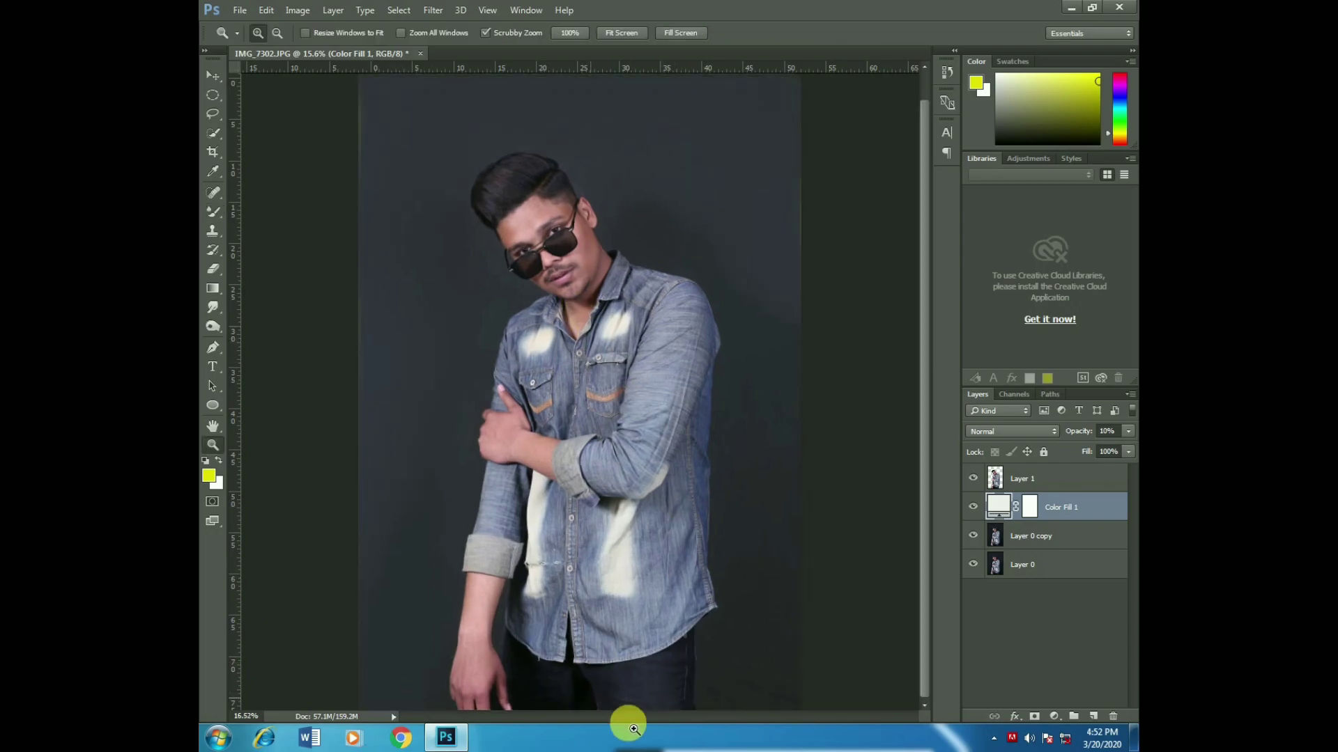
drag(627, 718, 767, 534)
click(1066, 481)
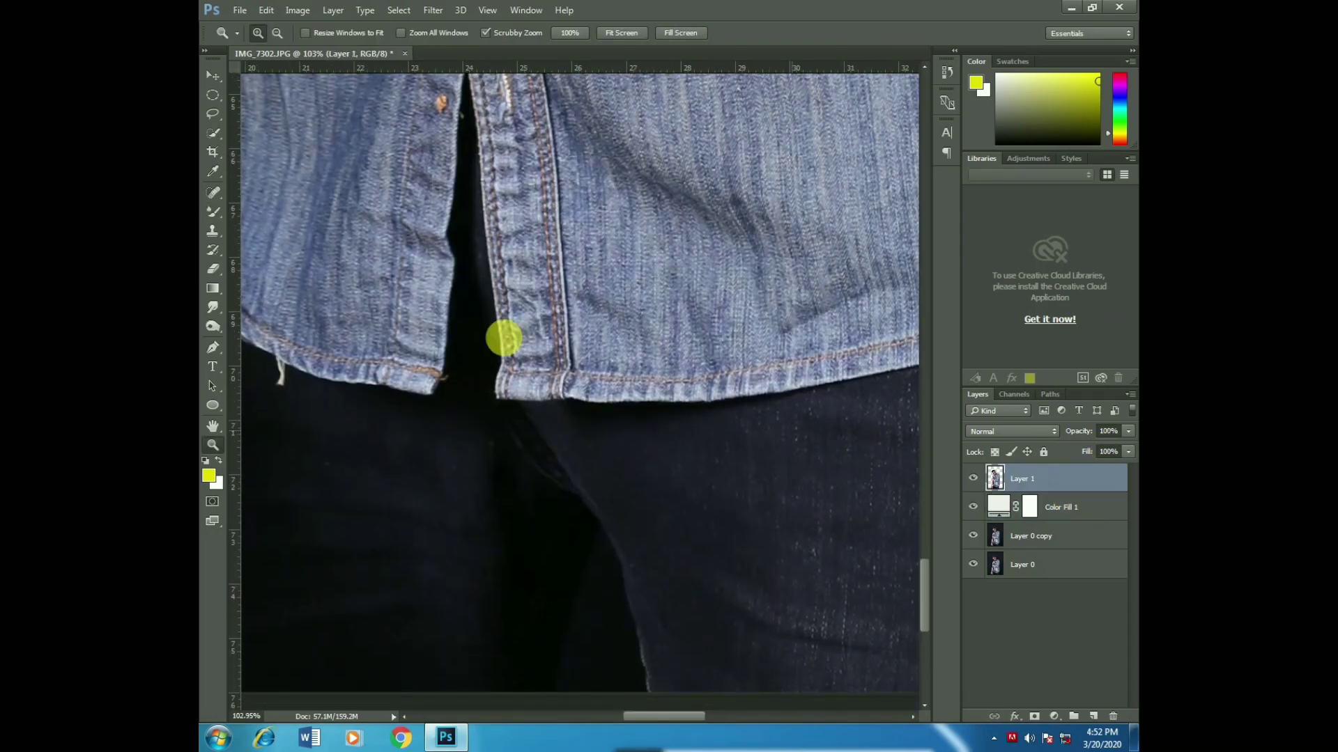
click(211, 117)
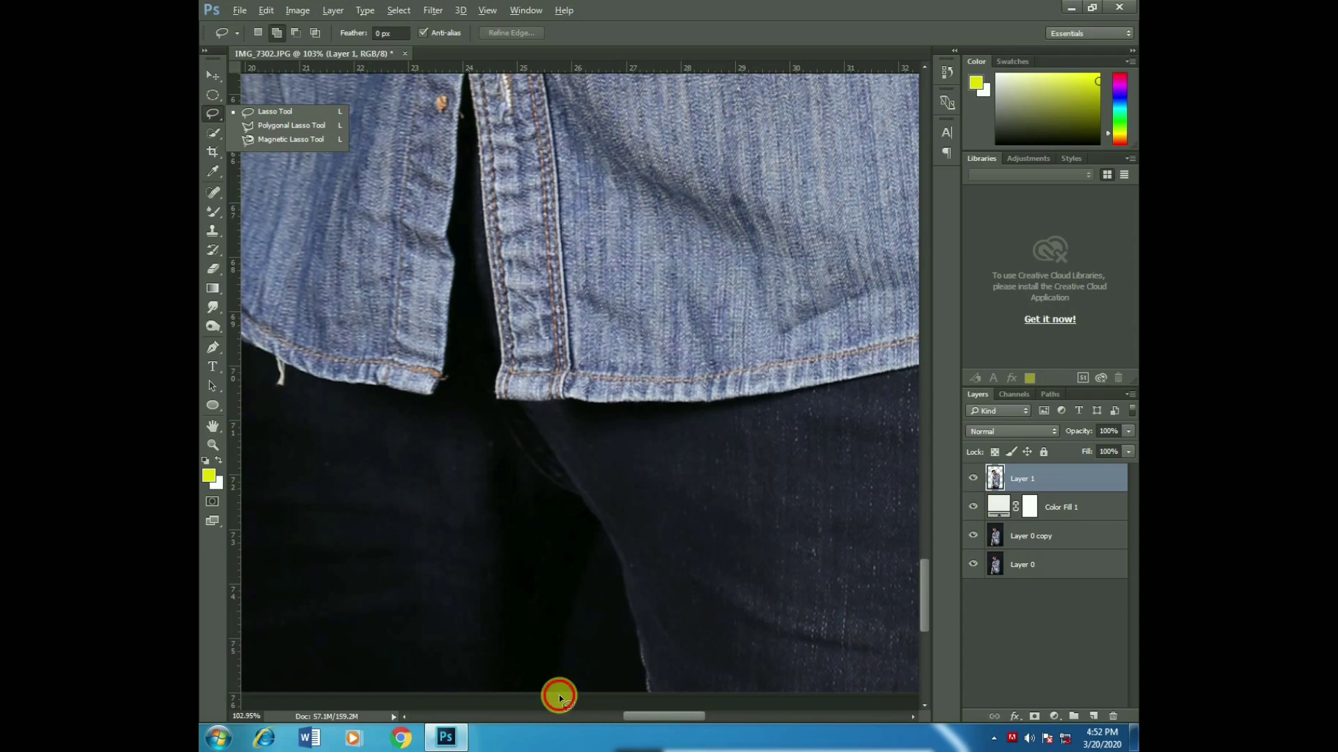
drag(560, 697, 575, 615)
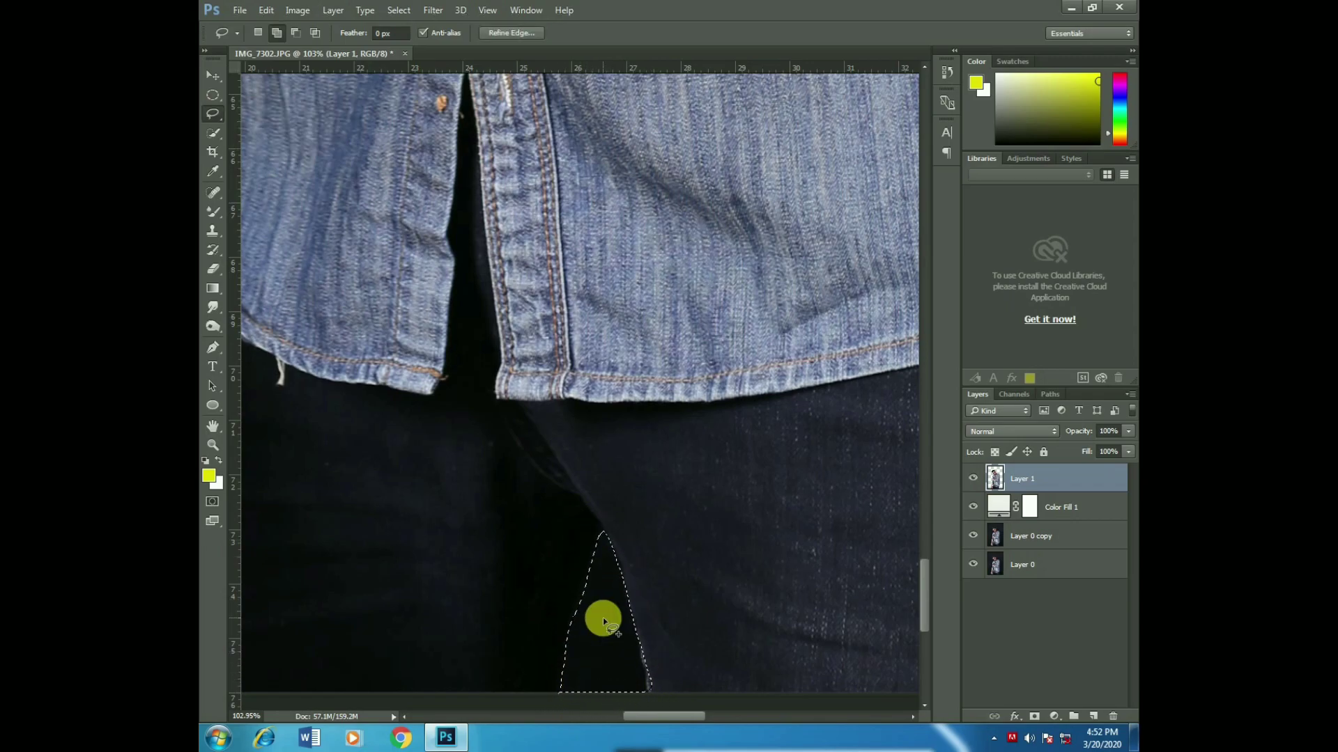
key(Delete)
key(ctrl+d)
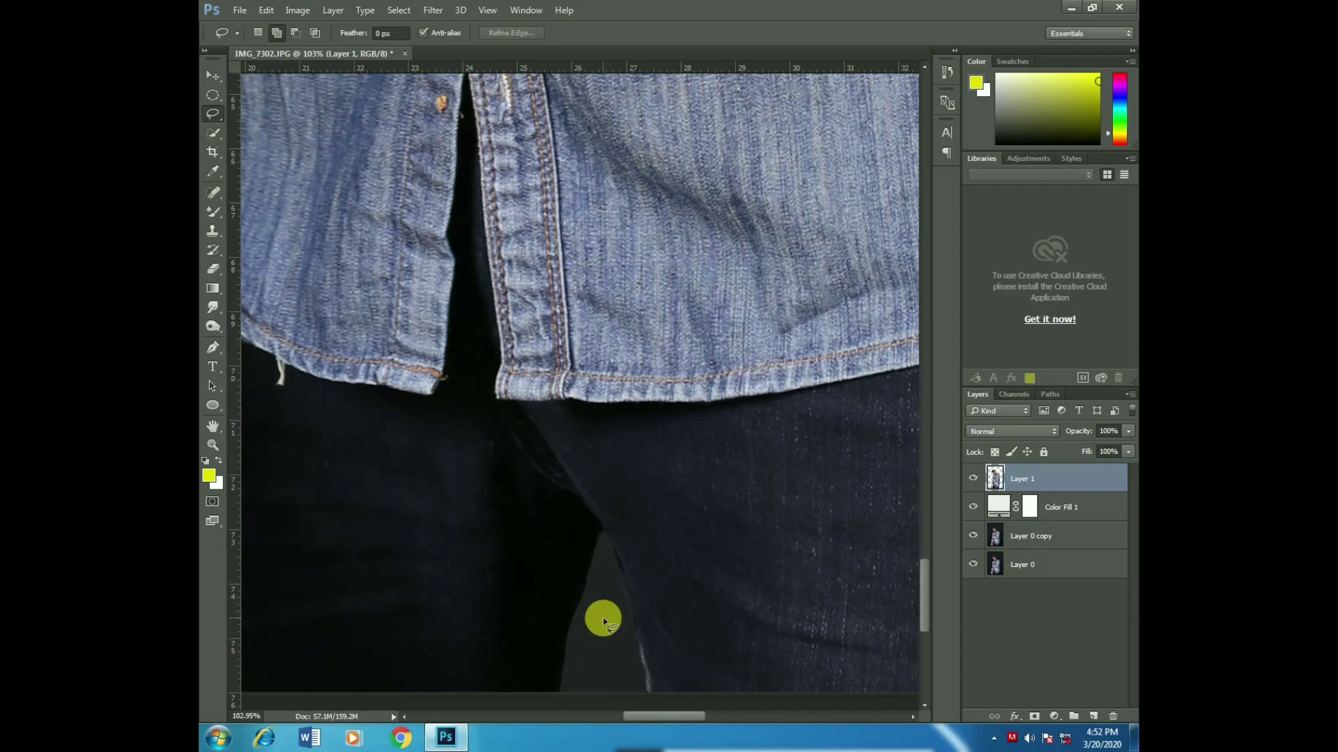
key(ctrl+0)
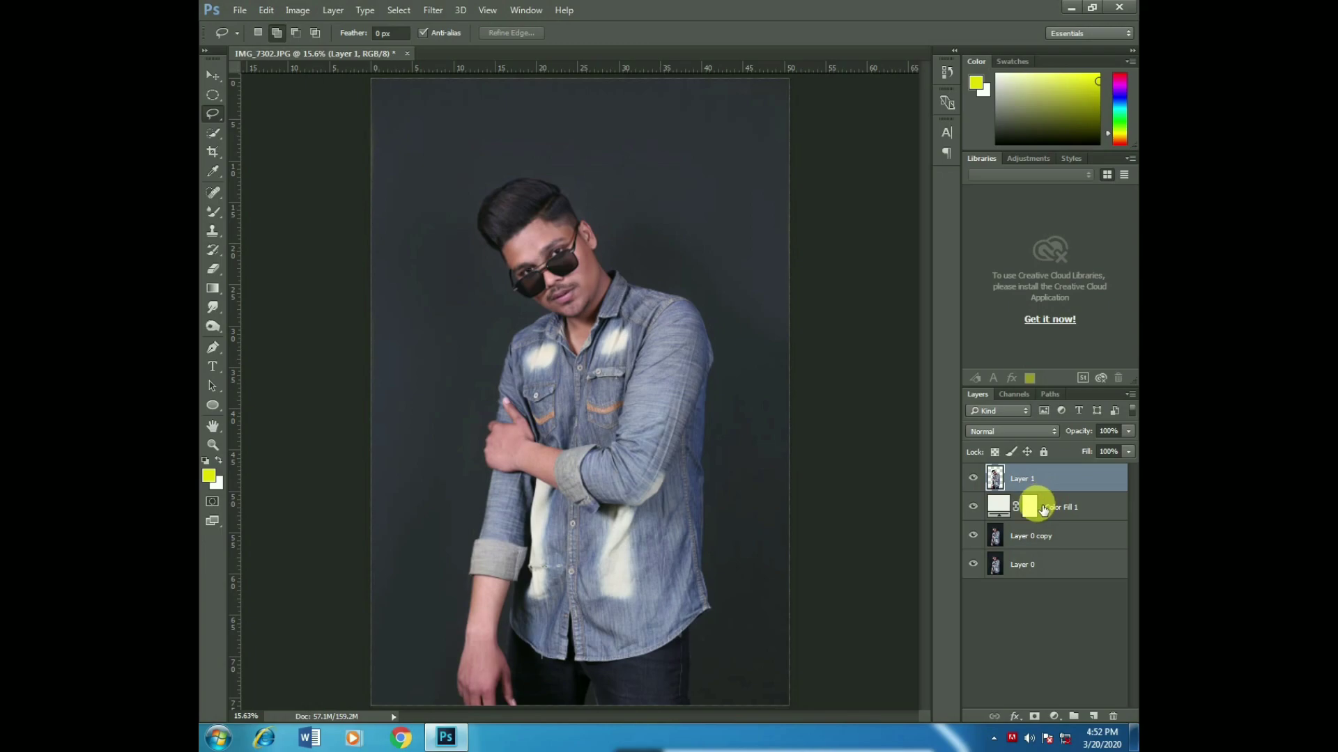
- Copy everything outside a large central ellipse from Layer 0 copy onto new Layer 2
click(207, 93)
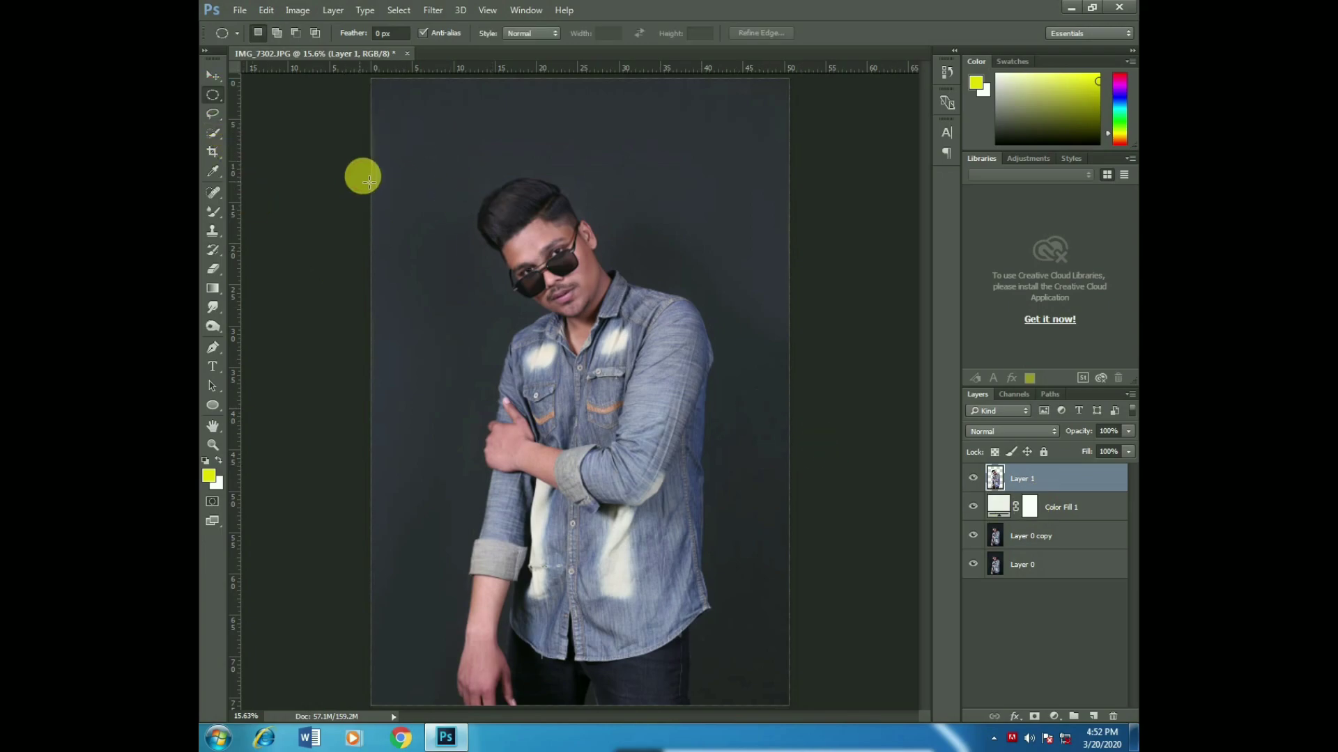
mouse_move(360, 133)
mouse_down()
mouse_move(883, 742)
mouse_move(731, 554)
mouse_move(743, 556)
mouse_up()
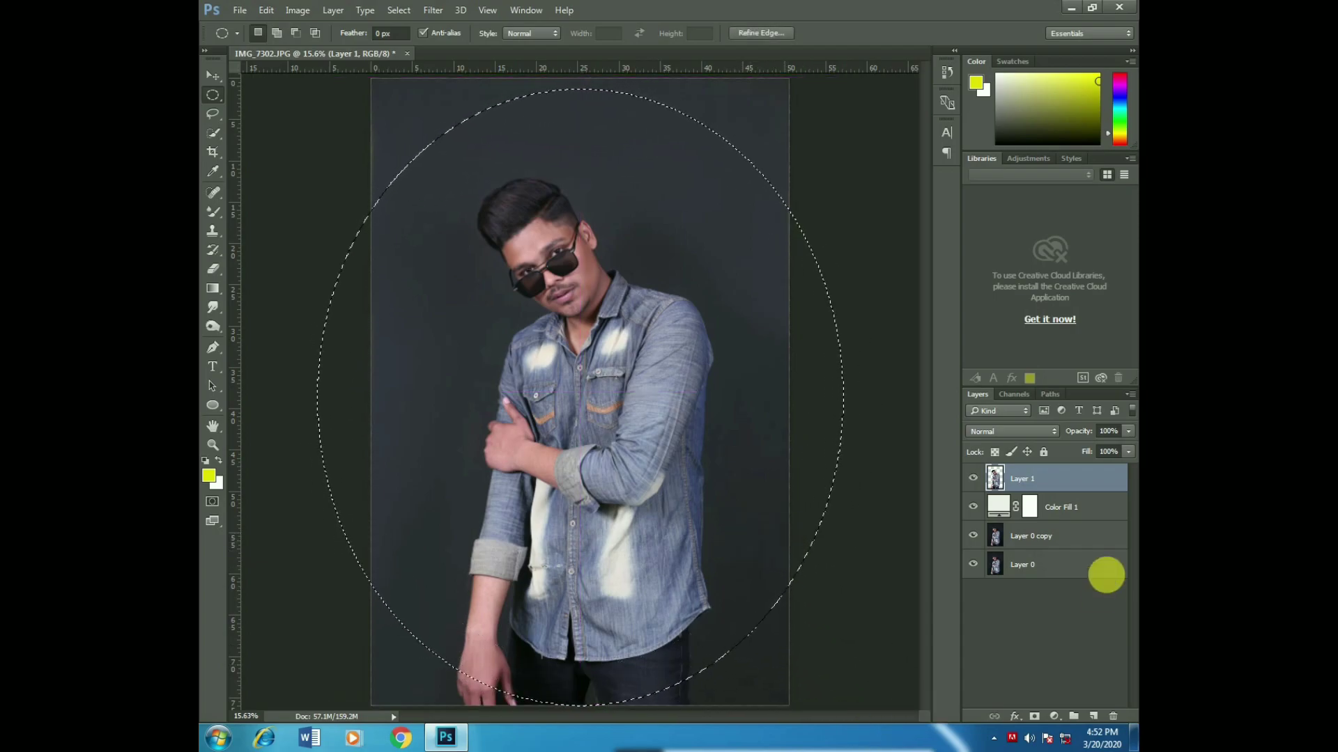
click(1069, 538)
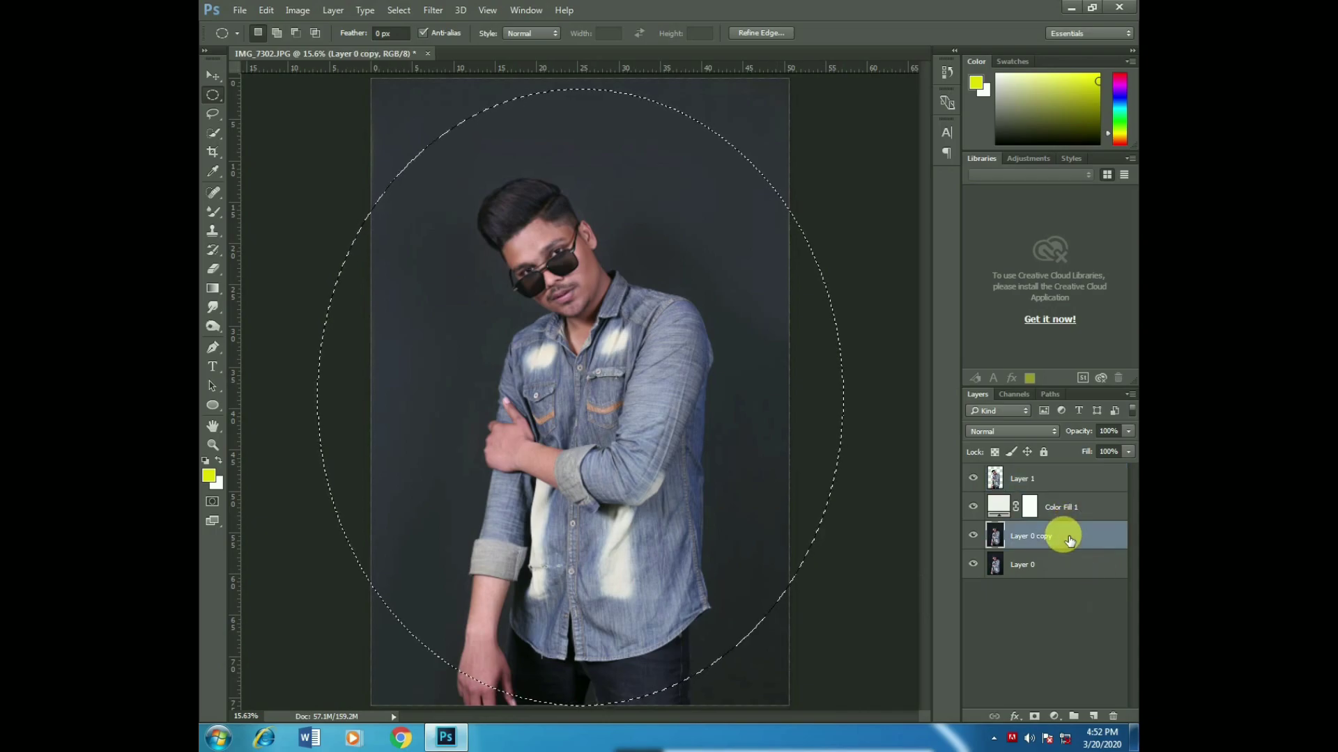
key(ctrl+j)
key(ctrl+z)
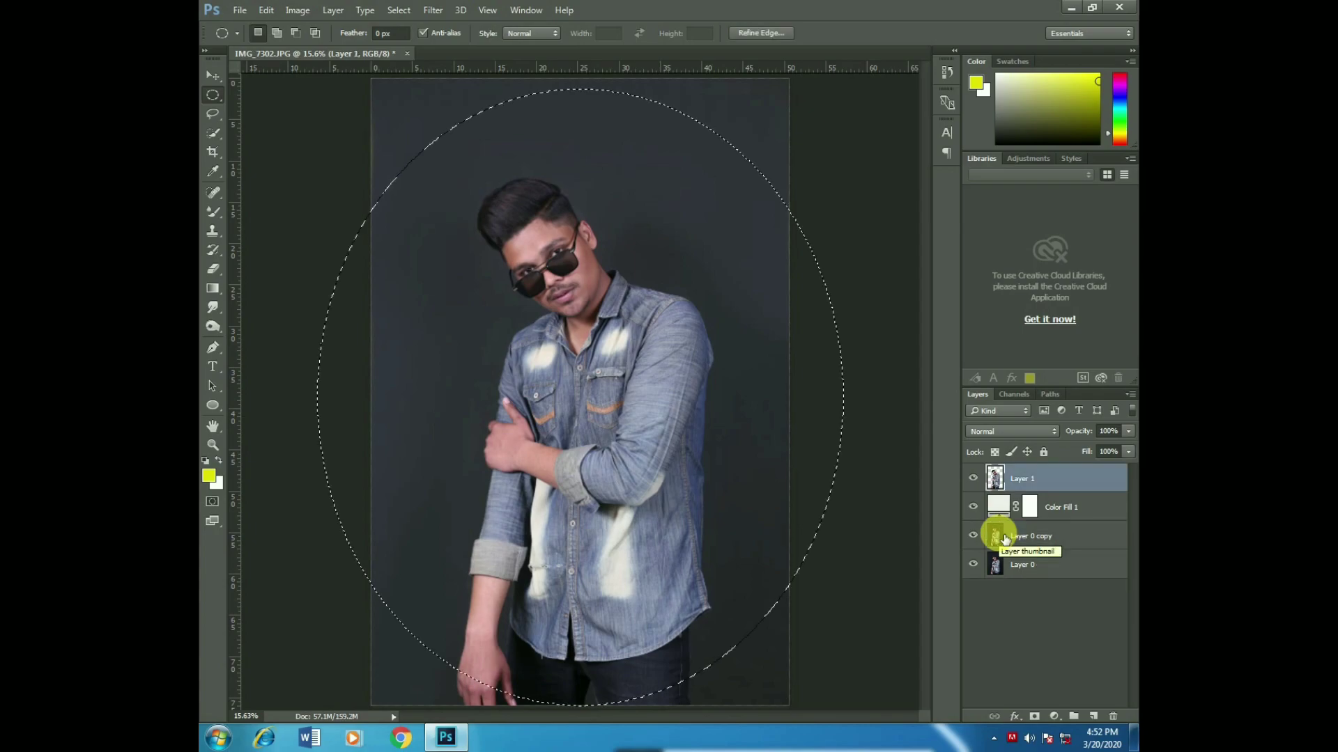
key(ctrl+shift+i)
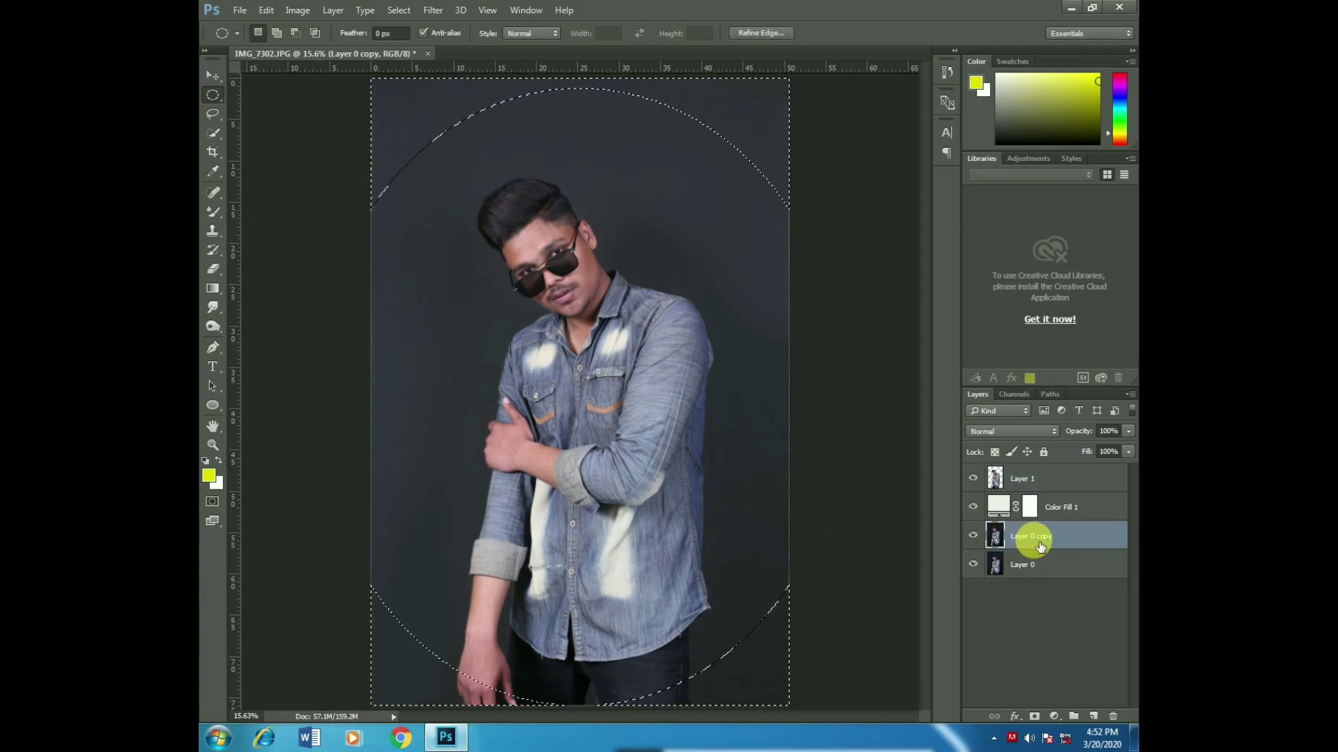
key(ctrl+j)
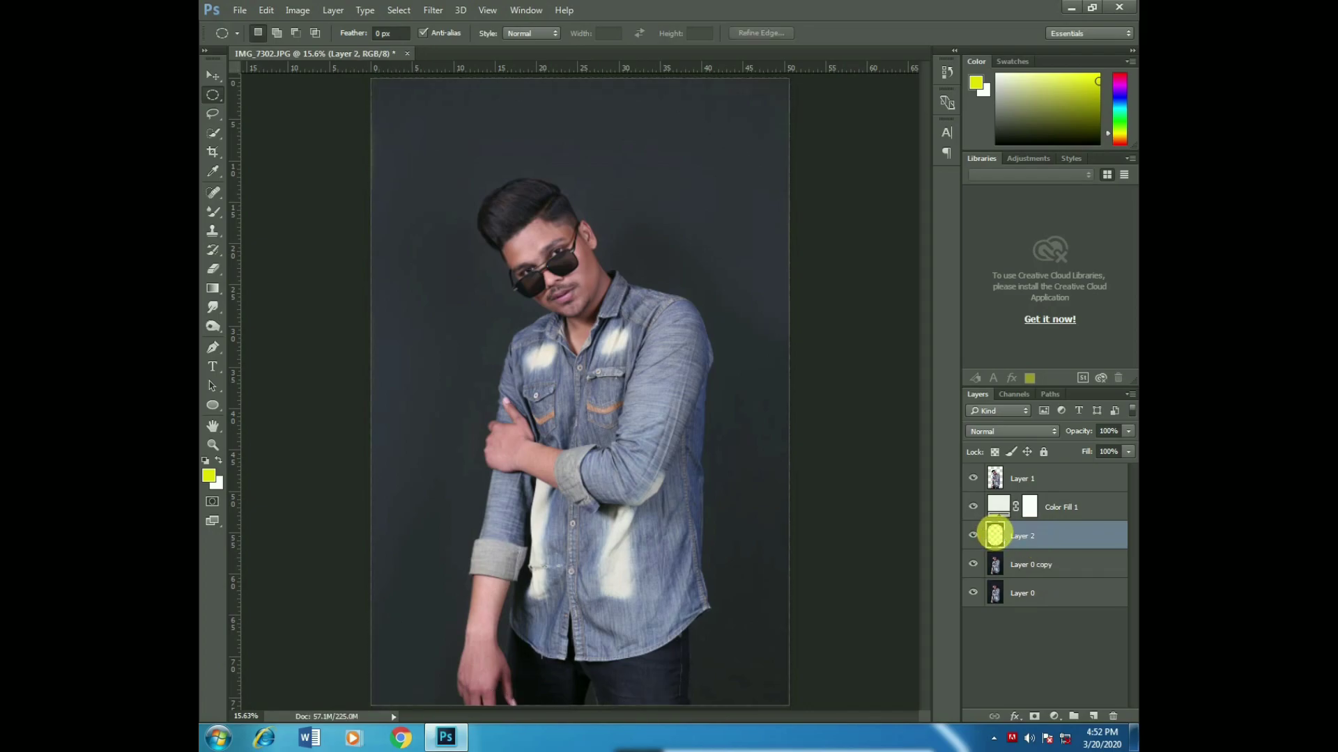
right_click(995, 534)
- Give Layer 2 a black drop shadow with adjusted angle and distance
click(975, 185)
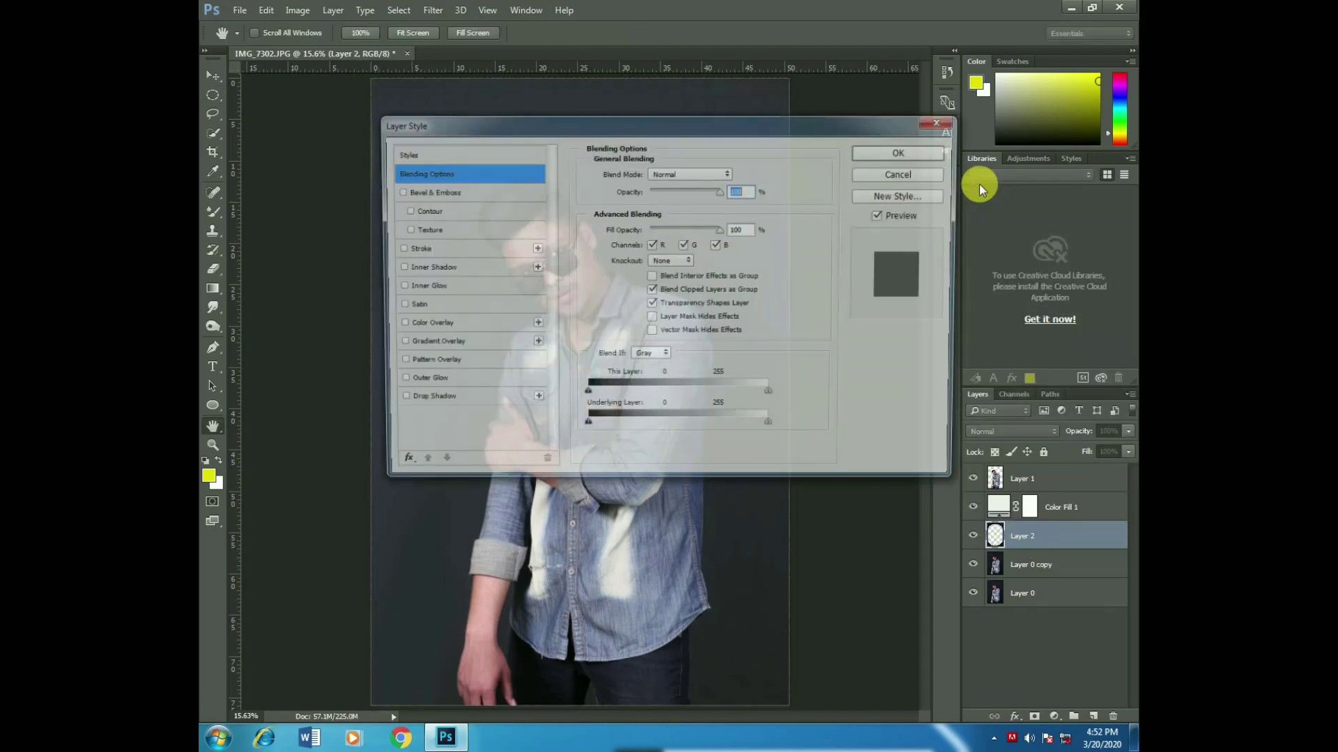
drag(472, 128, 796, 131)
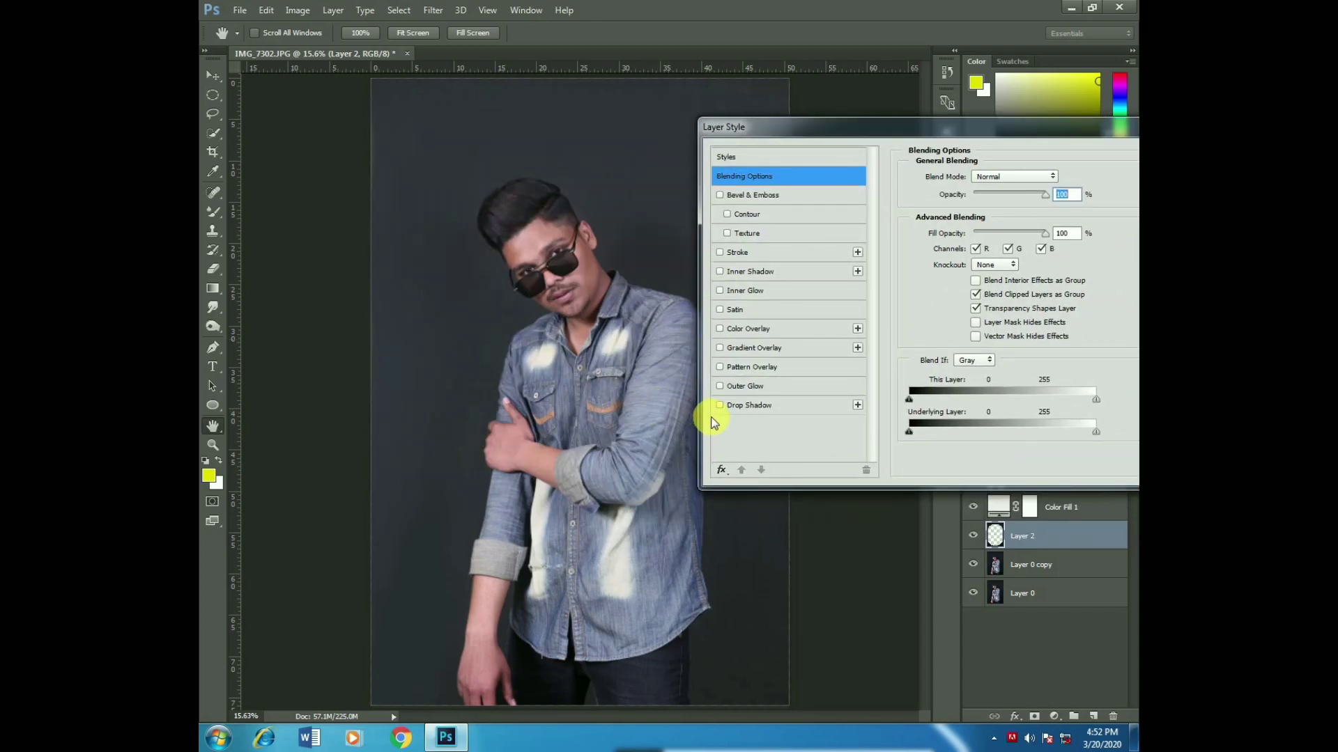
click(741, 406)
click(742, 407)
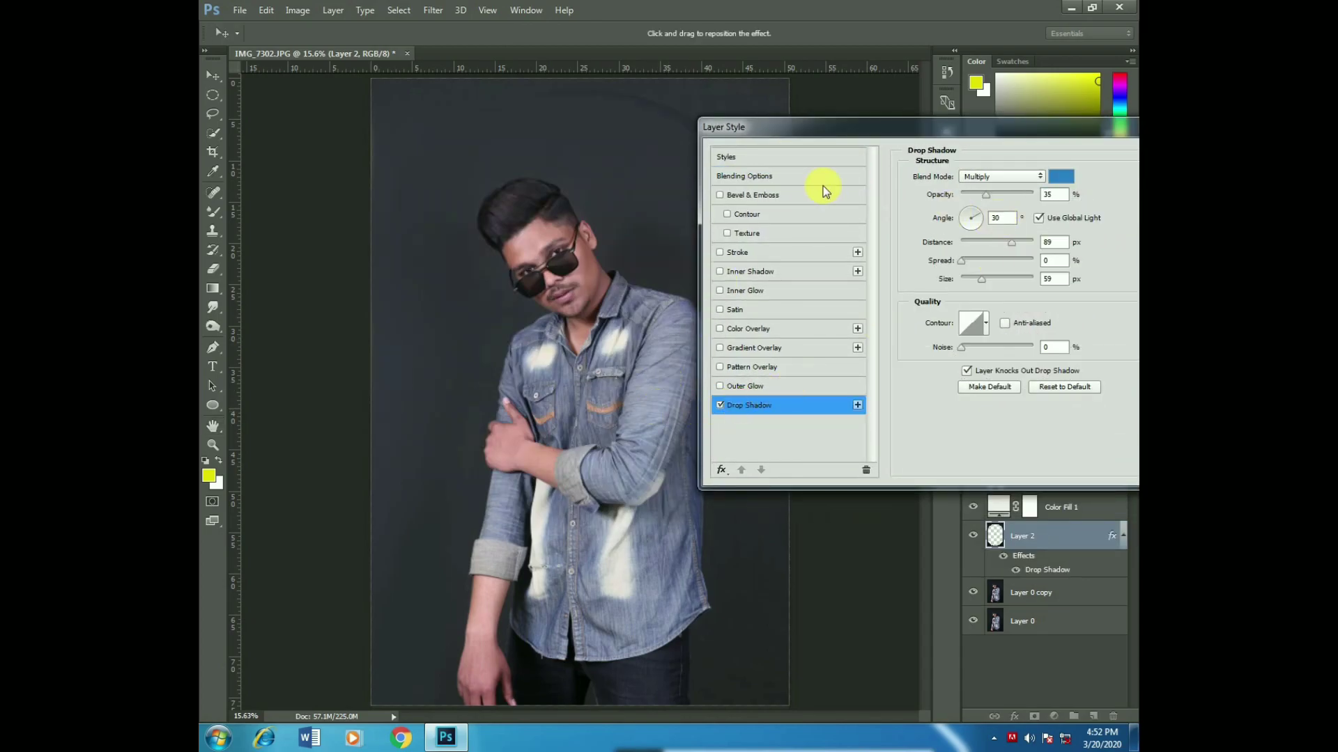
drag(594, 149, 598, 148)
click(1062, 179)
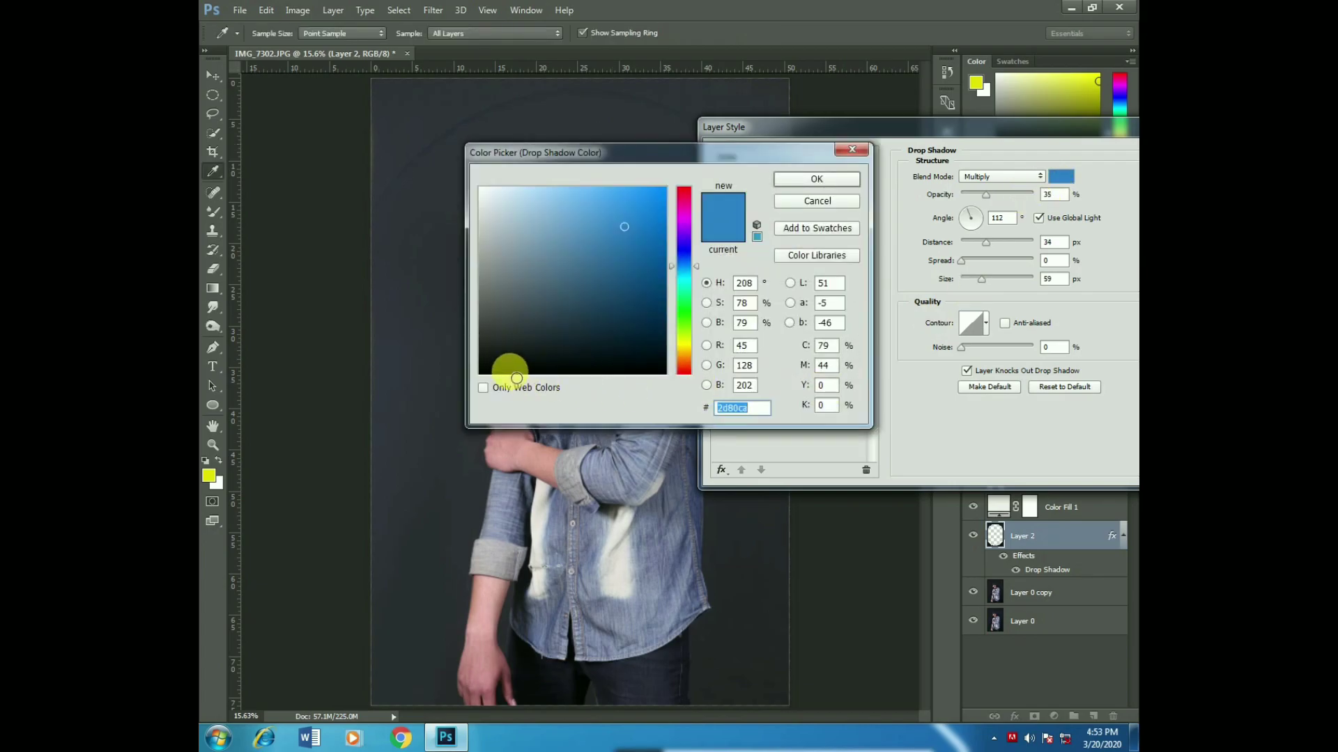
click(663, 373)
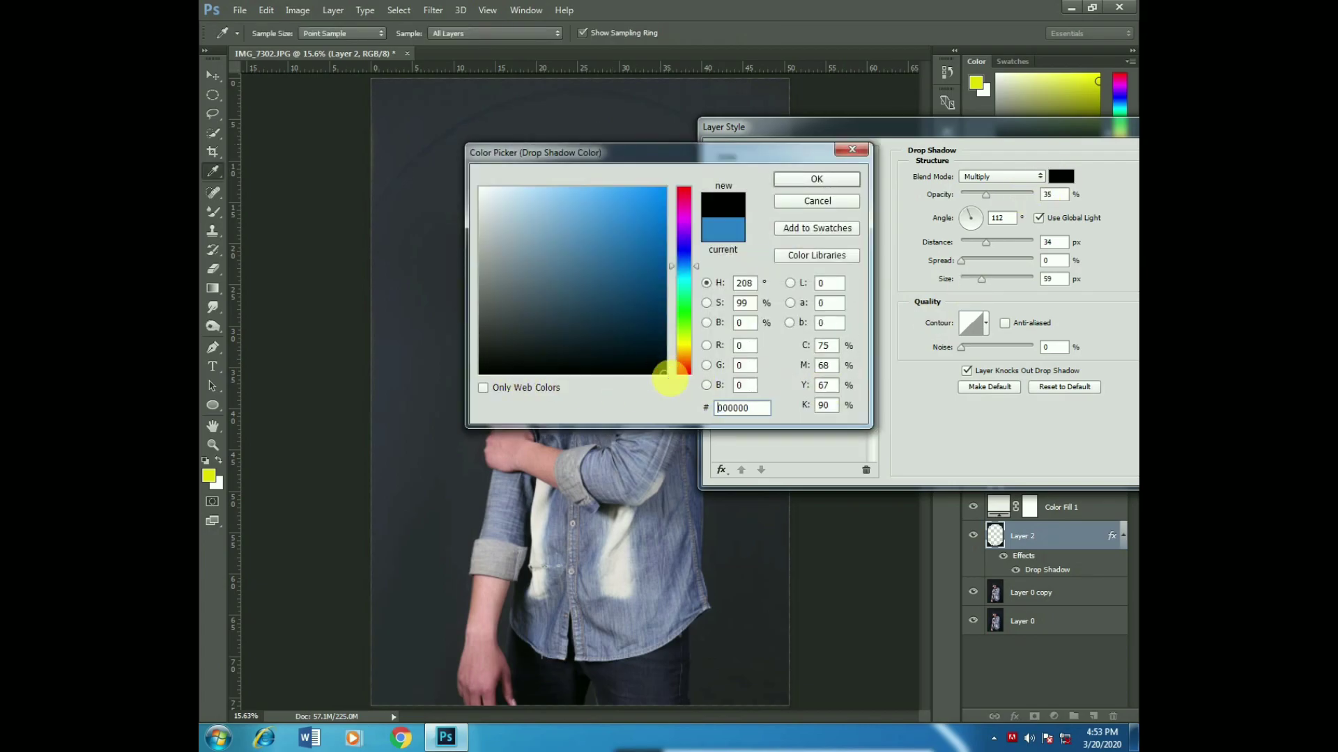
click(845, 183)
drag(642, 174, 652, 185)
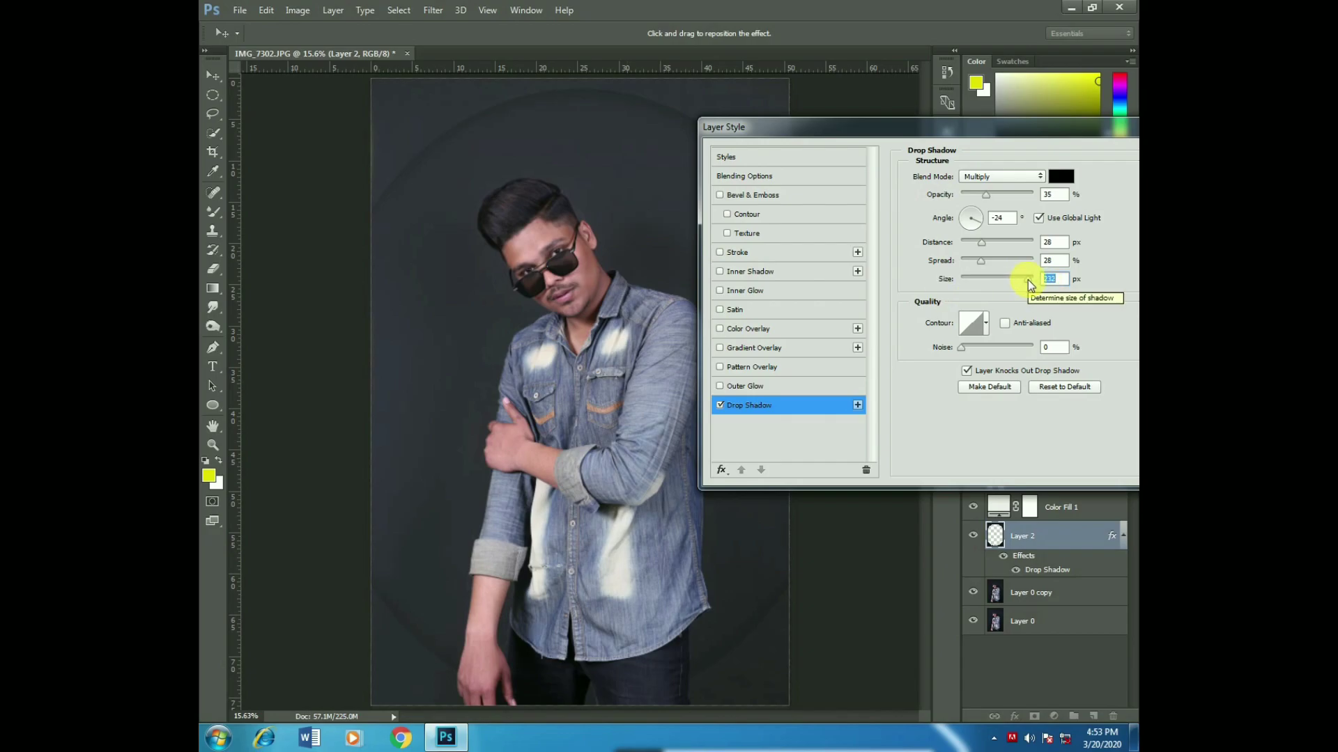
drag(1066, 132, 923, 125)
click(1090, 144)
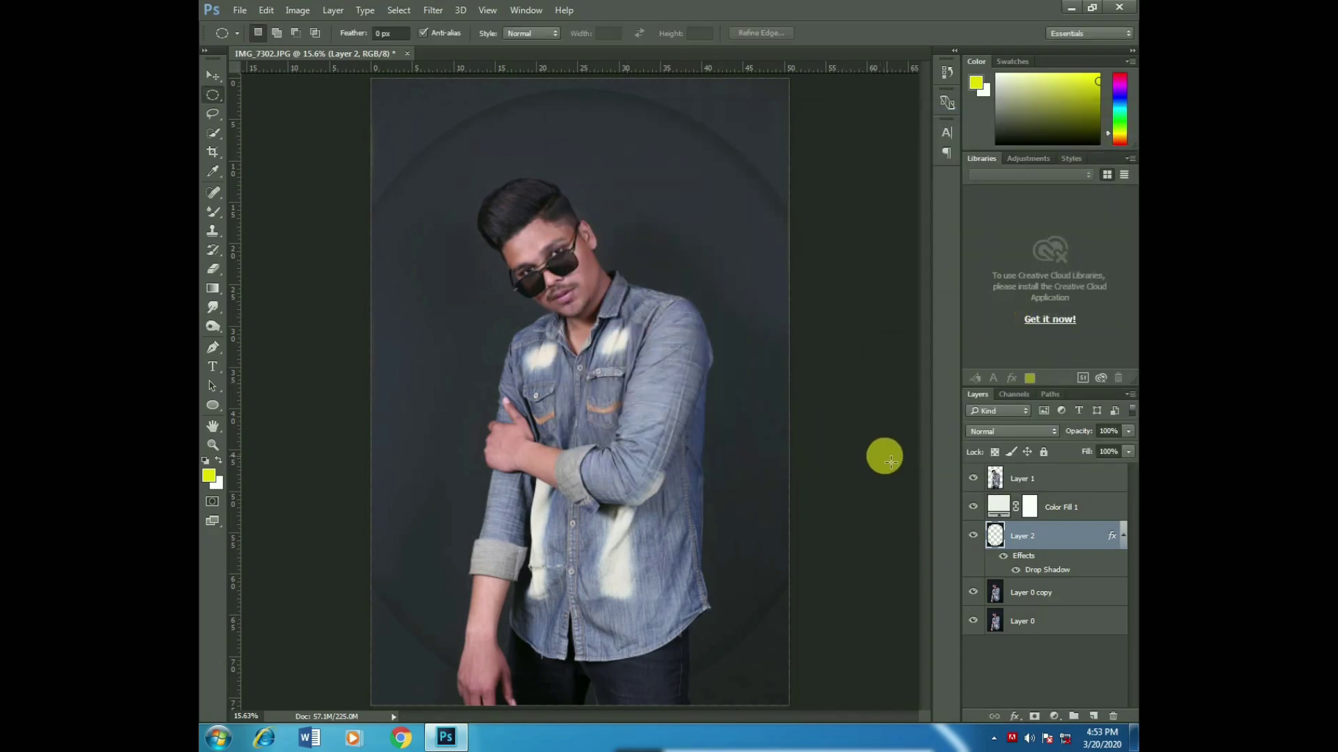
- Duplicate all the stacked layers and merge the copies into a single Layer 1 copy
click(432, 10)
key(Escape)
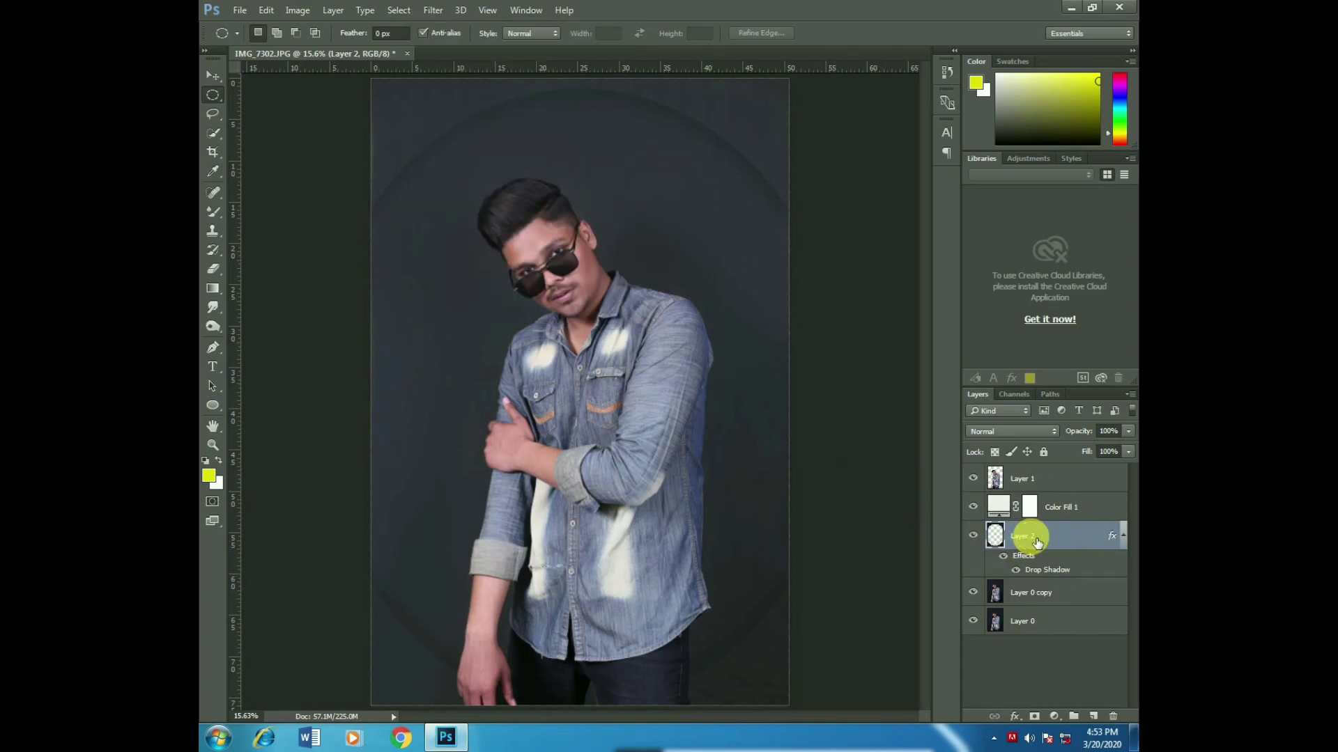
ctrl+click(1052, 510)
ctrl+click(1052, 593)
ctrl+click(1045, 475)
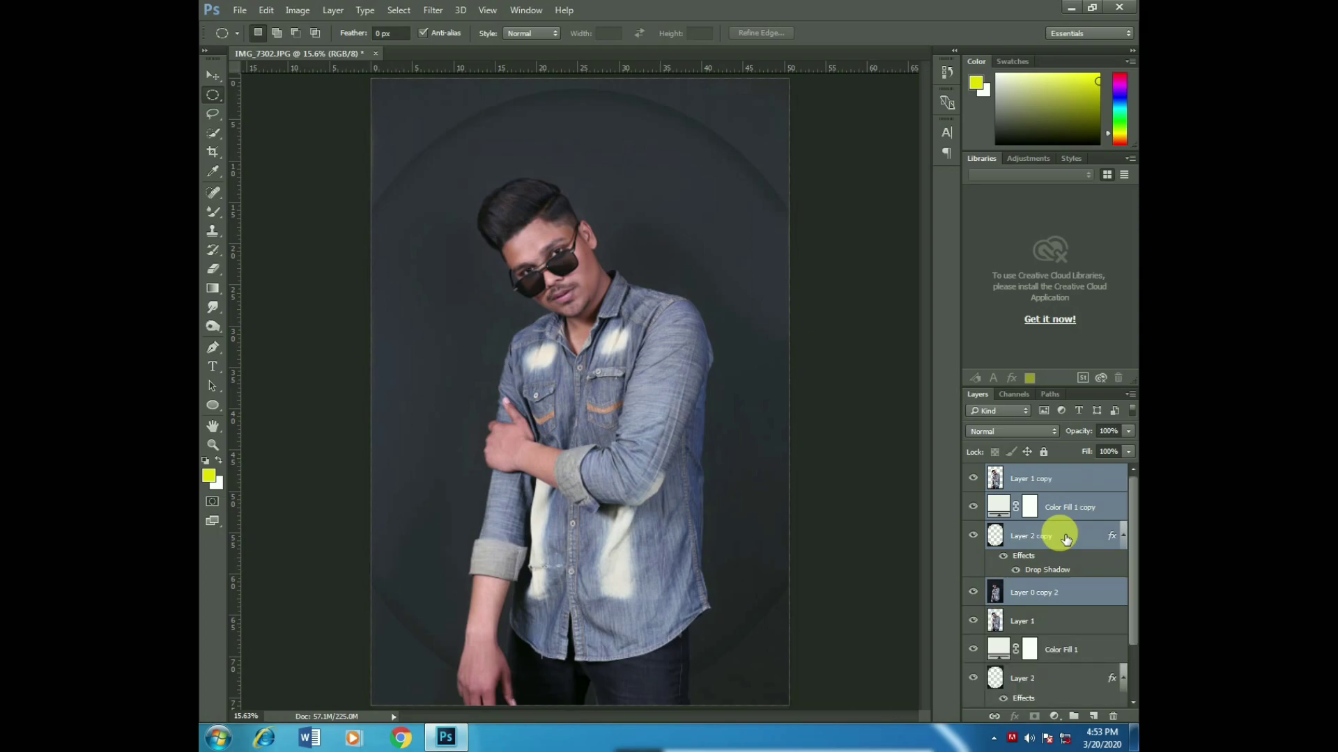
right_click(1066, 540)
click(934, 493)
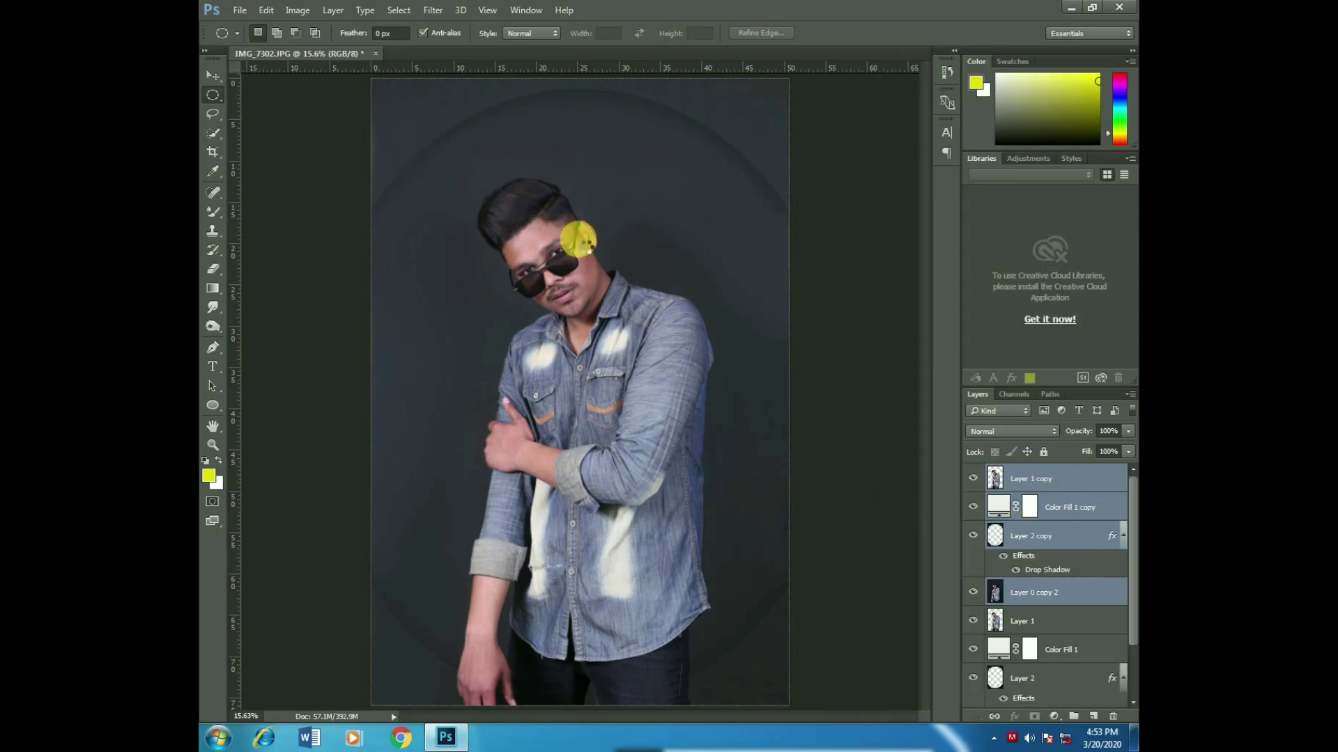
key(ctrl+e)
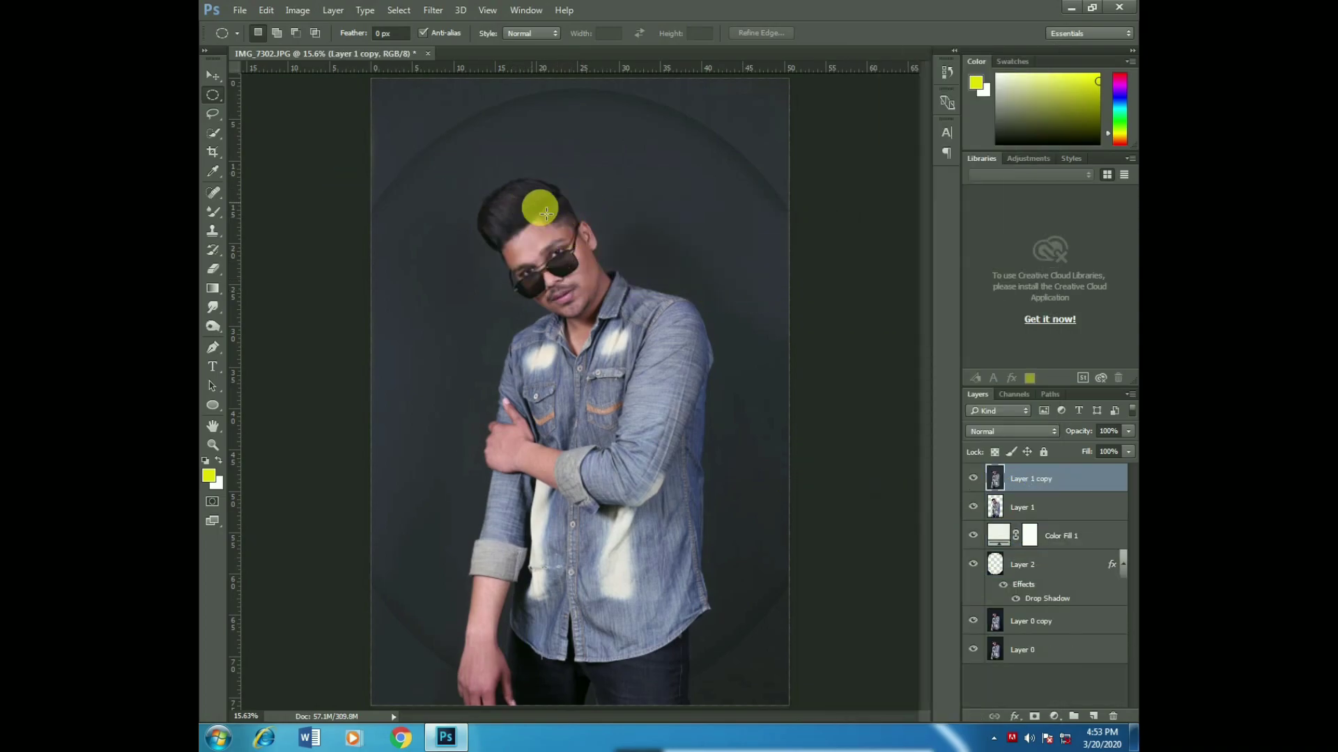
- Reshape the hair with Liquify's Forward Warp brush and apply the warp
click(432, 10)
click(462, 122)
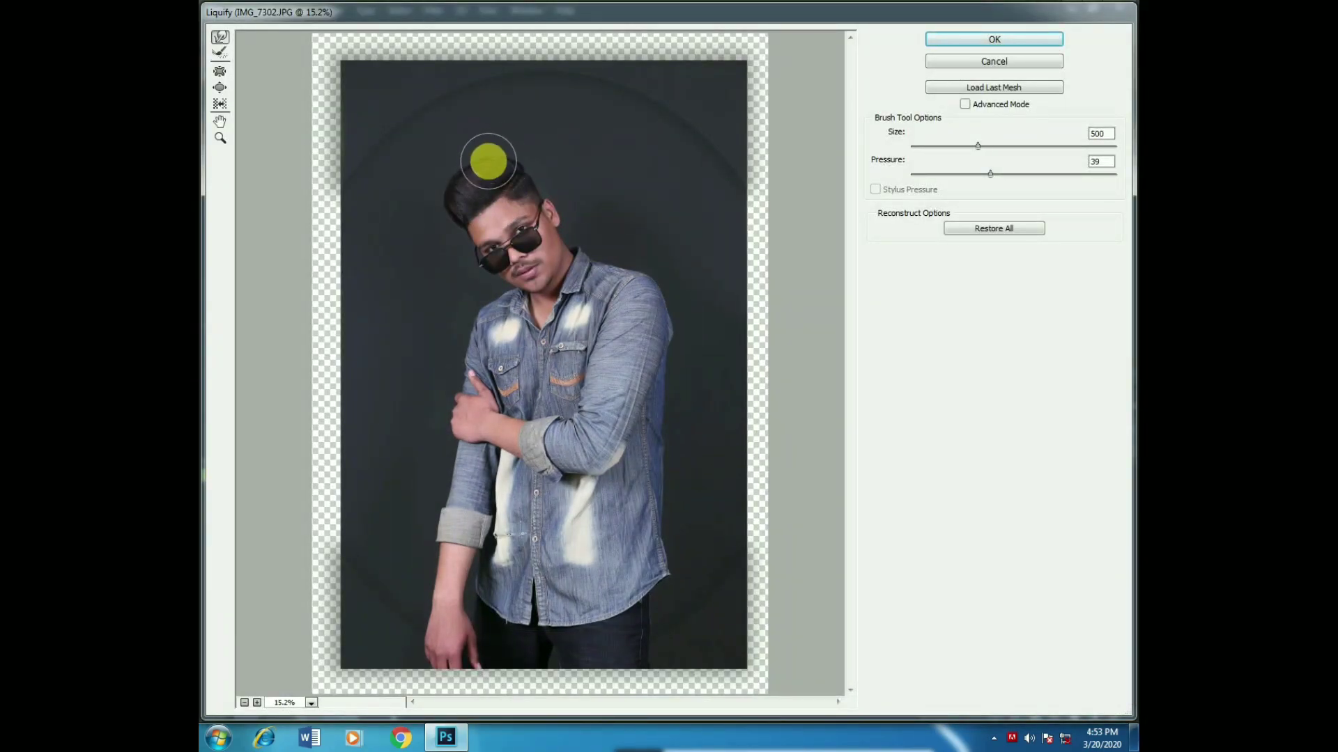
key(bracketright)
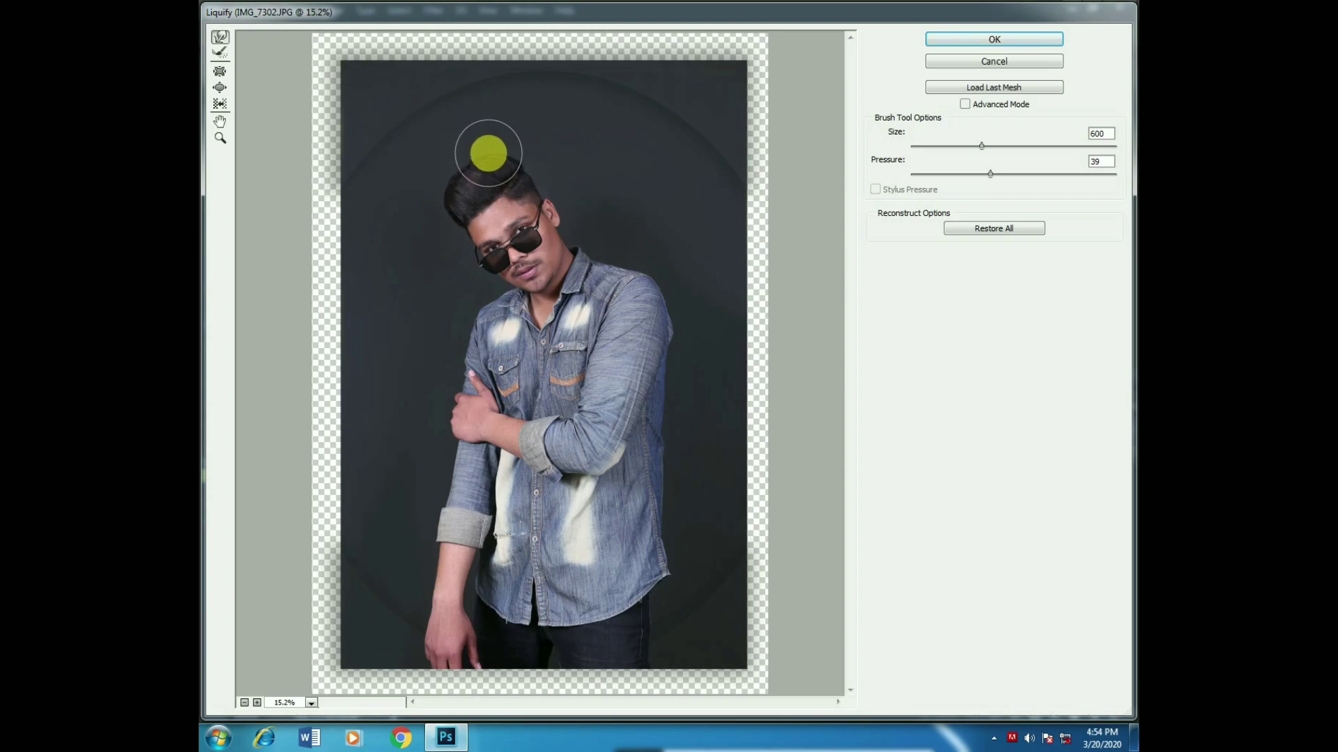
key(bracketleft)
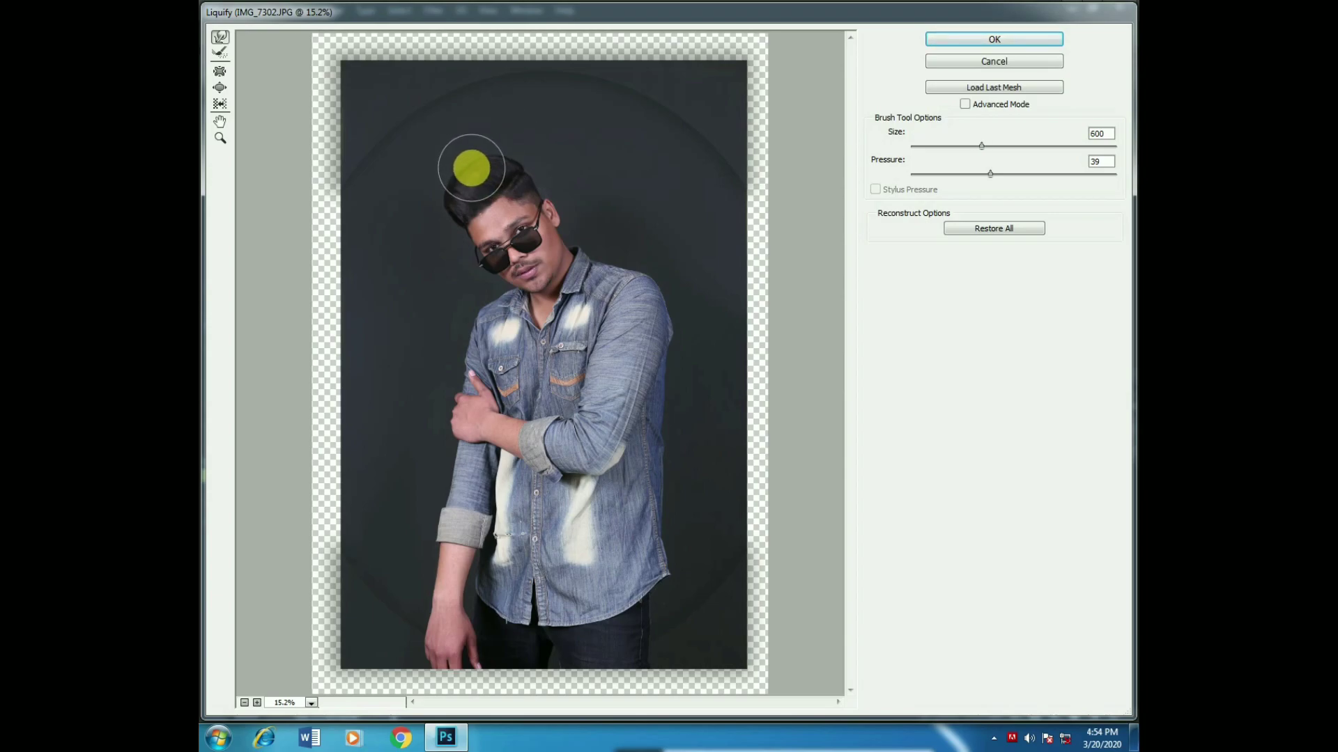
key(bracketleft)
key(bracketleft)
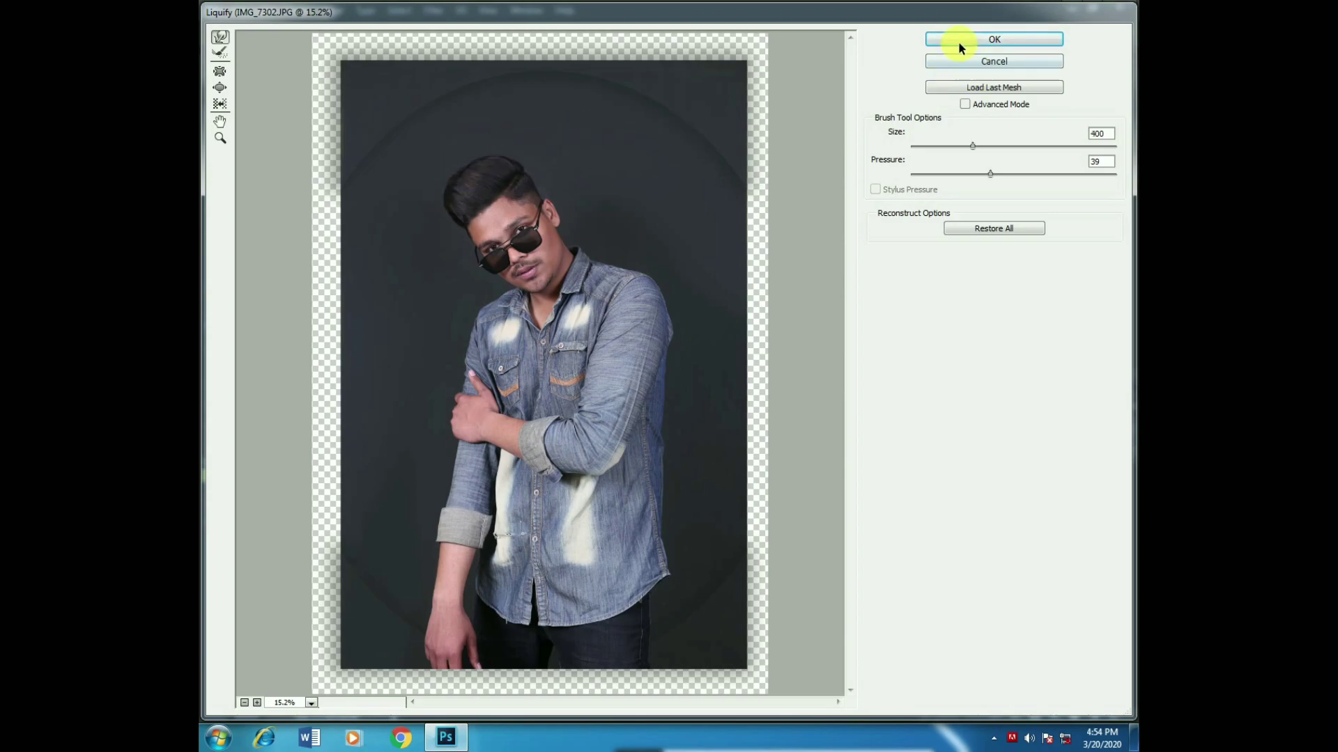
click(959, 44)
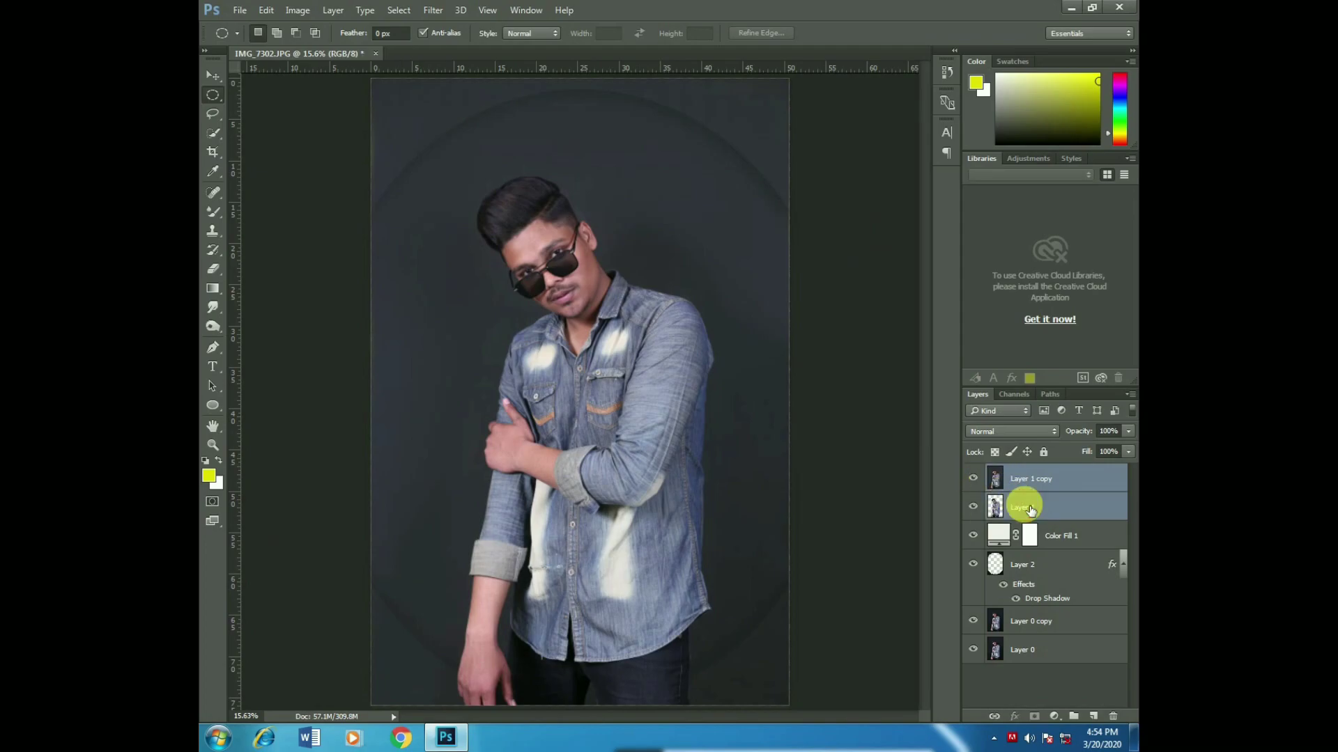
- Crop the portrait and commit the crop
click(213, 152)
key(c)
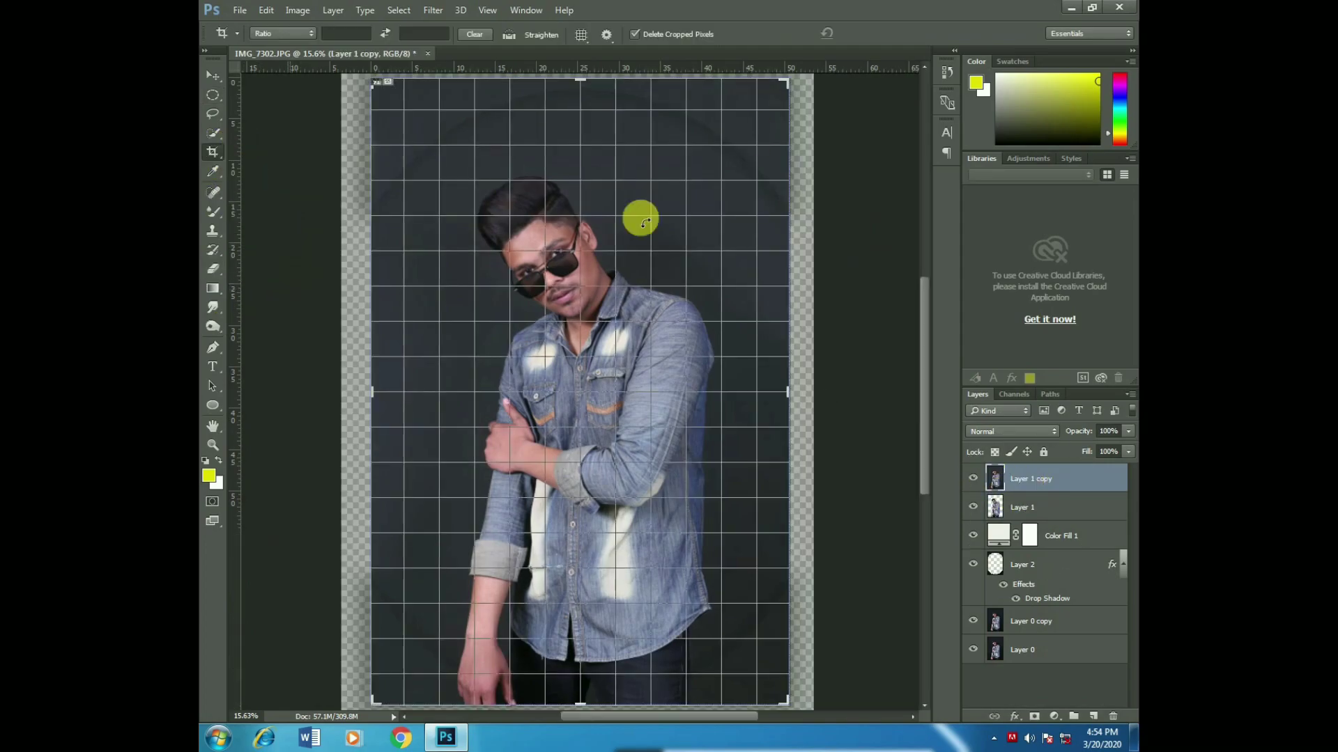
click(876, 35)
- Zoom in on the face and duplicate the merged layer as Layer 1 copy 2
key(z)
drag(655, 397, 667, 400)
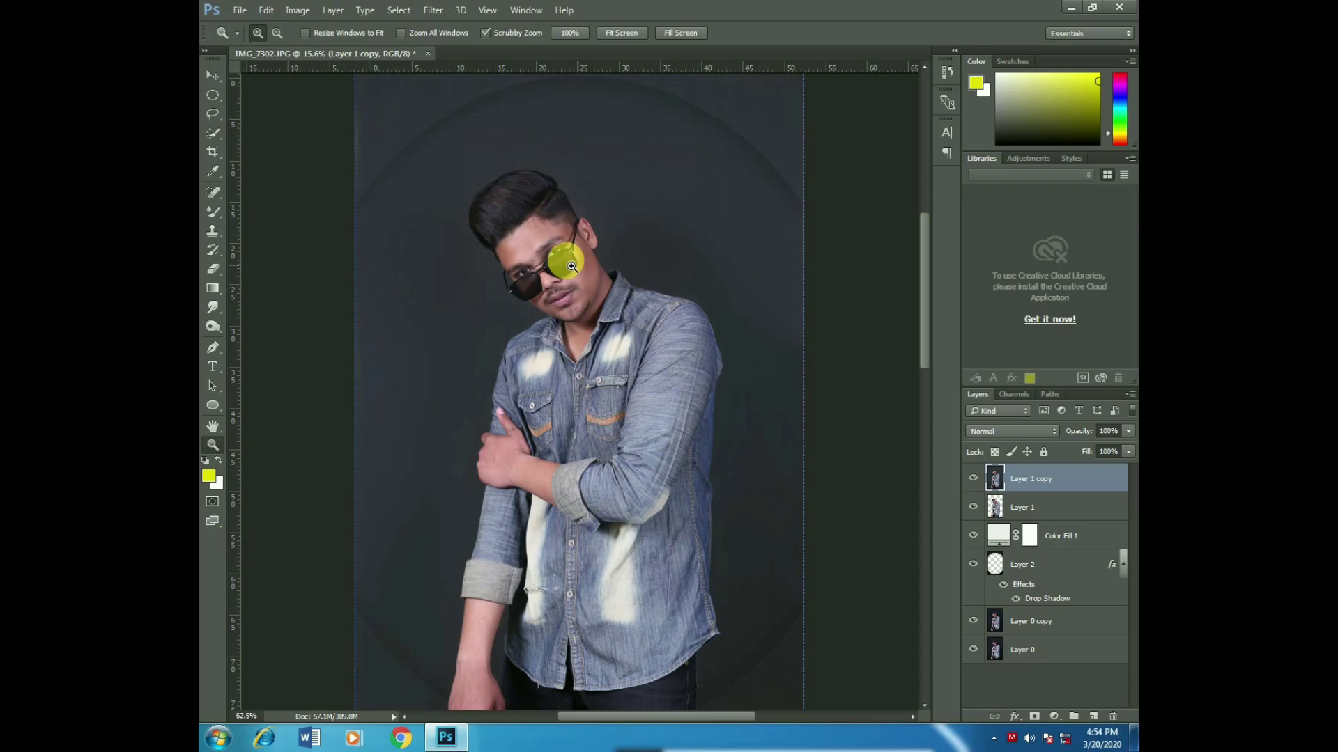
drag(567, 263, 599, 262)
key(ctrl+j)
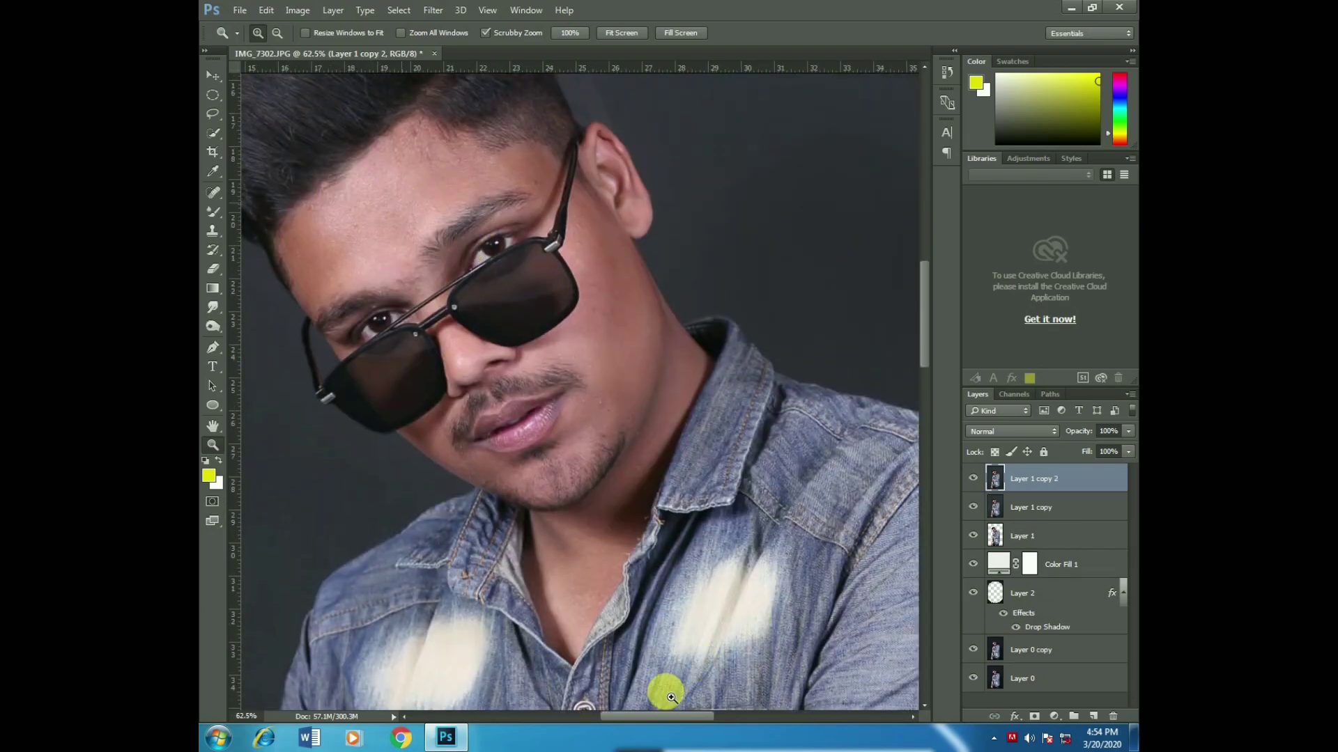
drag(499, 379, 472, 274)
- Switch to the Mixer Brush and lower its wetness to 44%
click(216, 216)
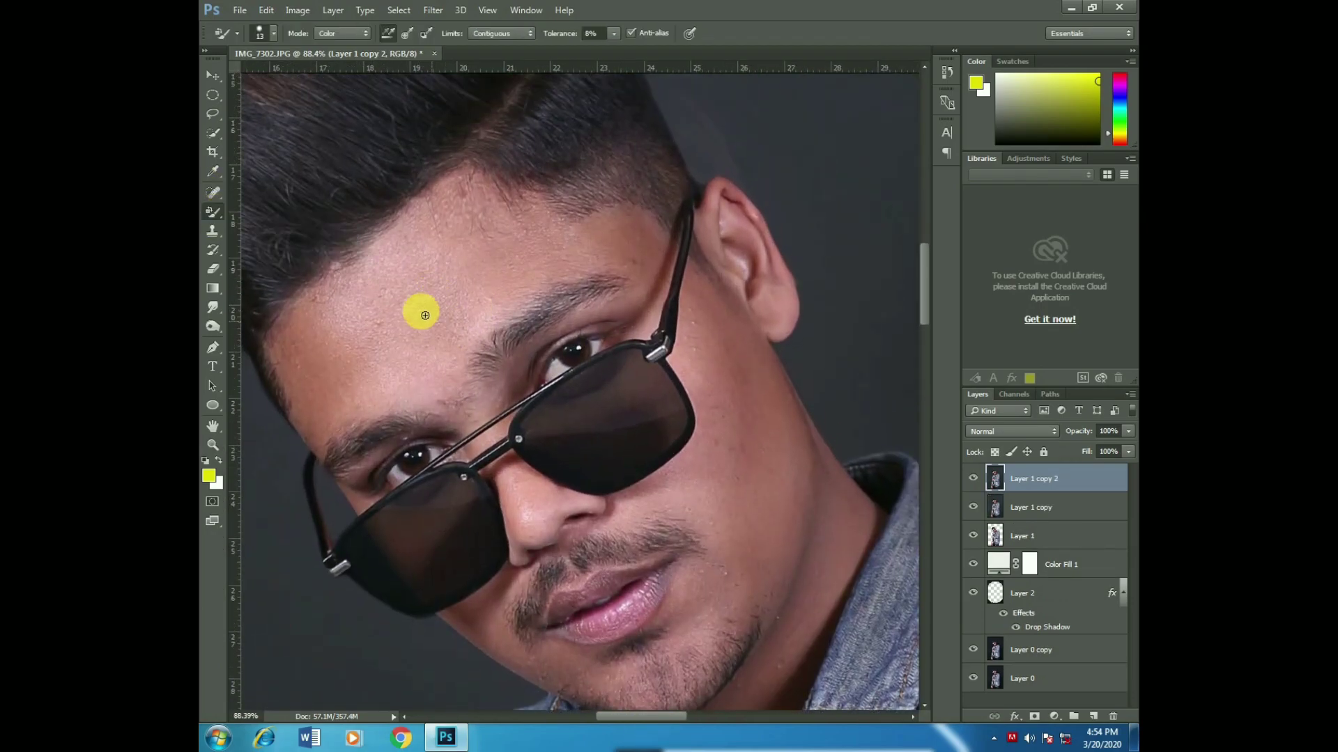
right_click(214, 212)
click(258, 254)
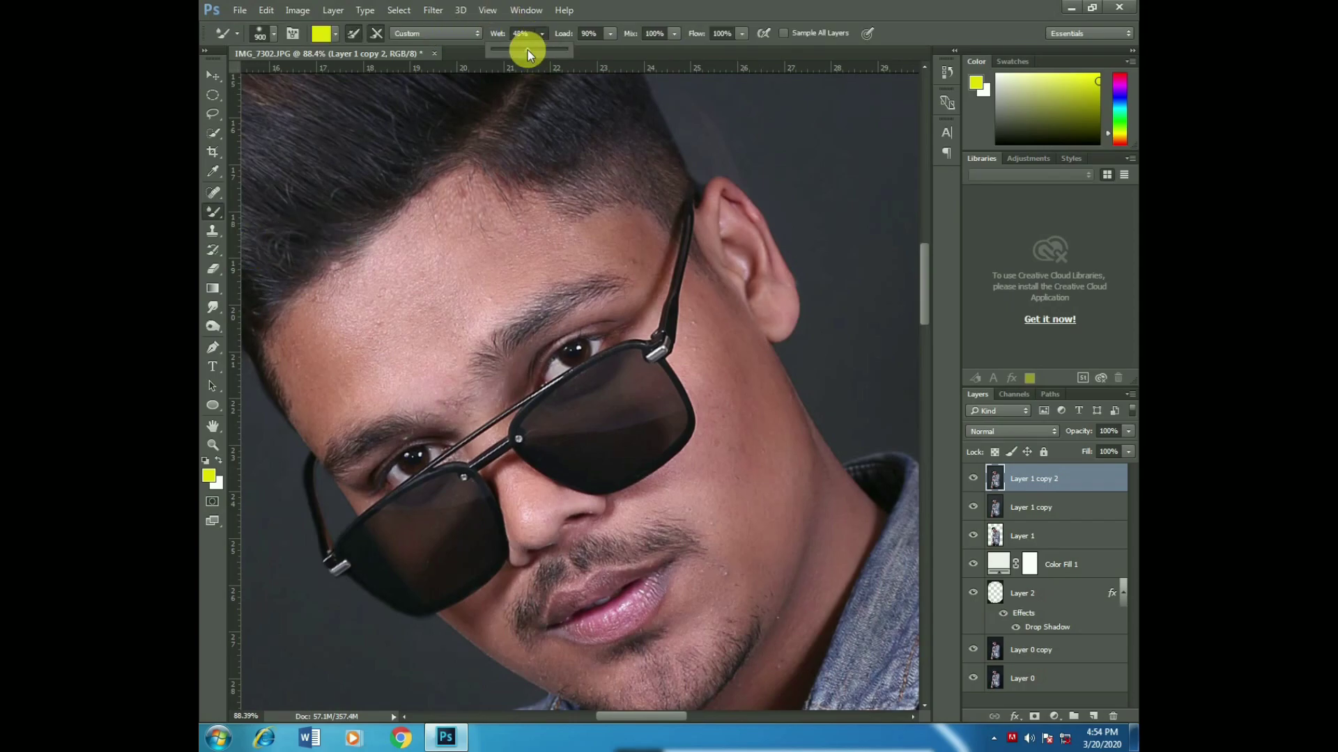
drag(524, 53, 520, 49)
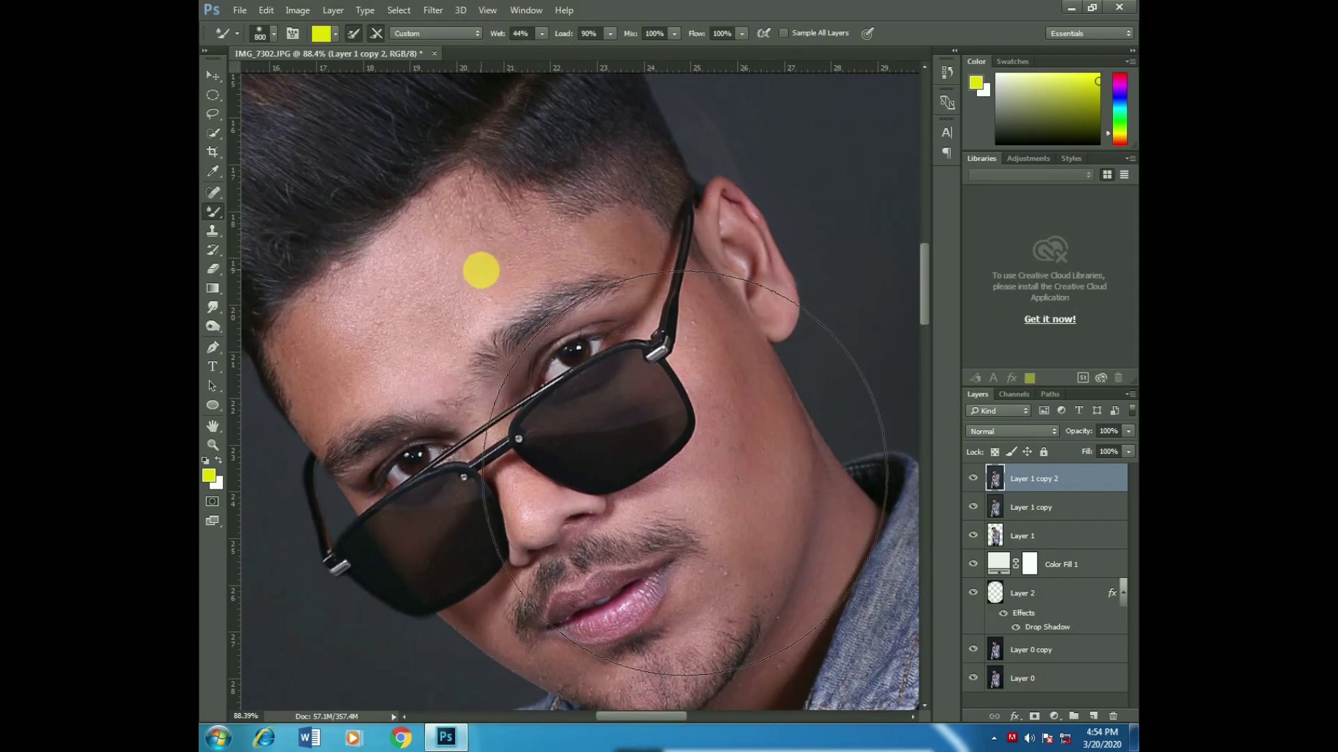
- Smooth the forehead skin with several Mixer Brush strokes, resizing the brush as needed
key(bracketleft)
key(bracketleft)
key(bracketleft)
key(bracketleft)
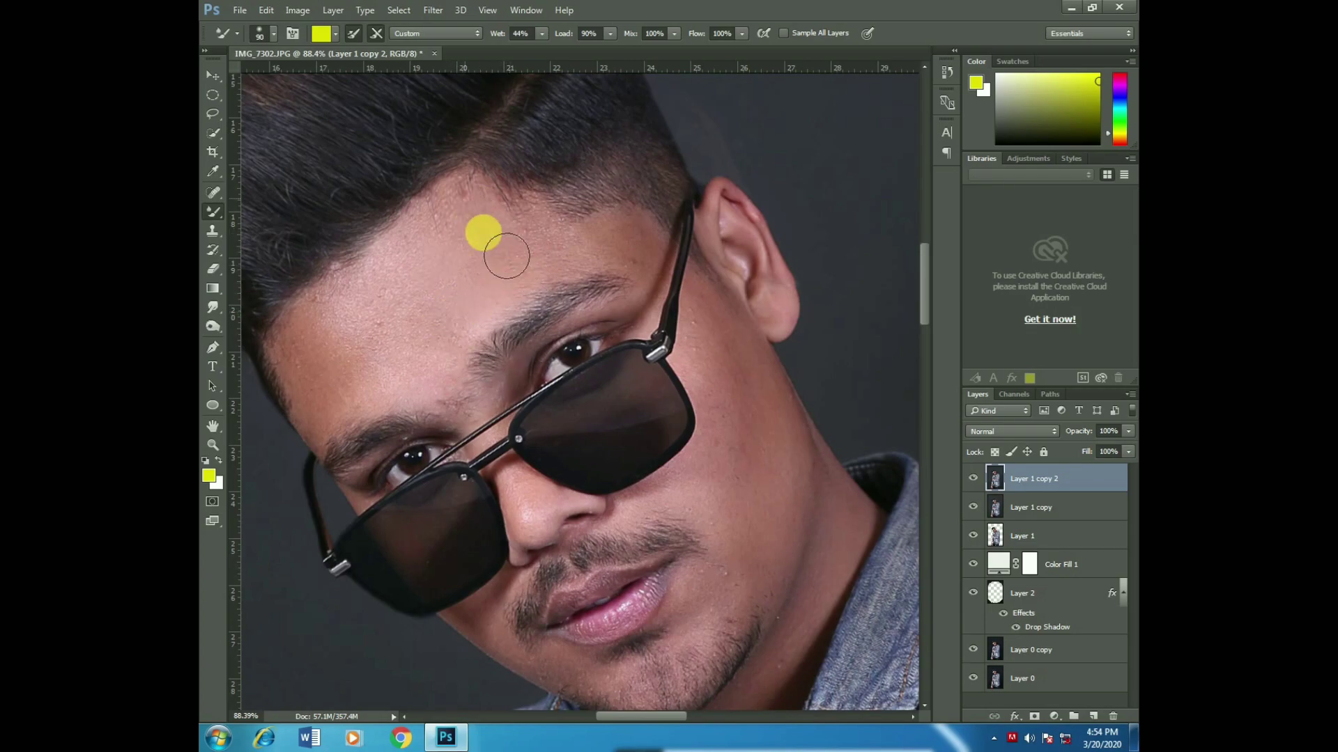
key(bracketright)
key(bracketright)
drag(478, 216, 328, 409)
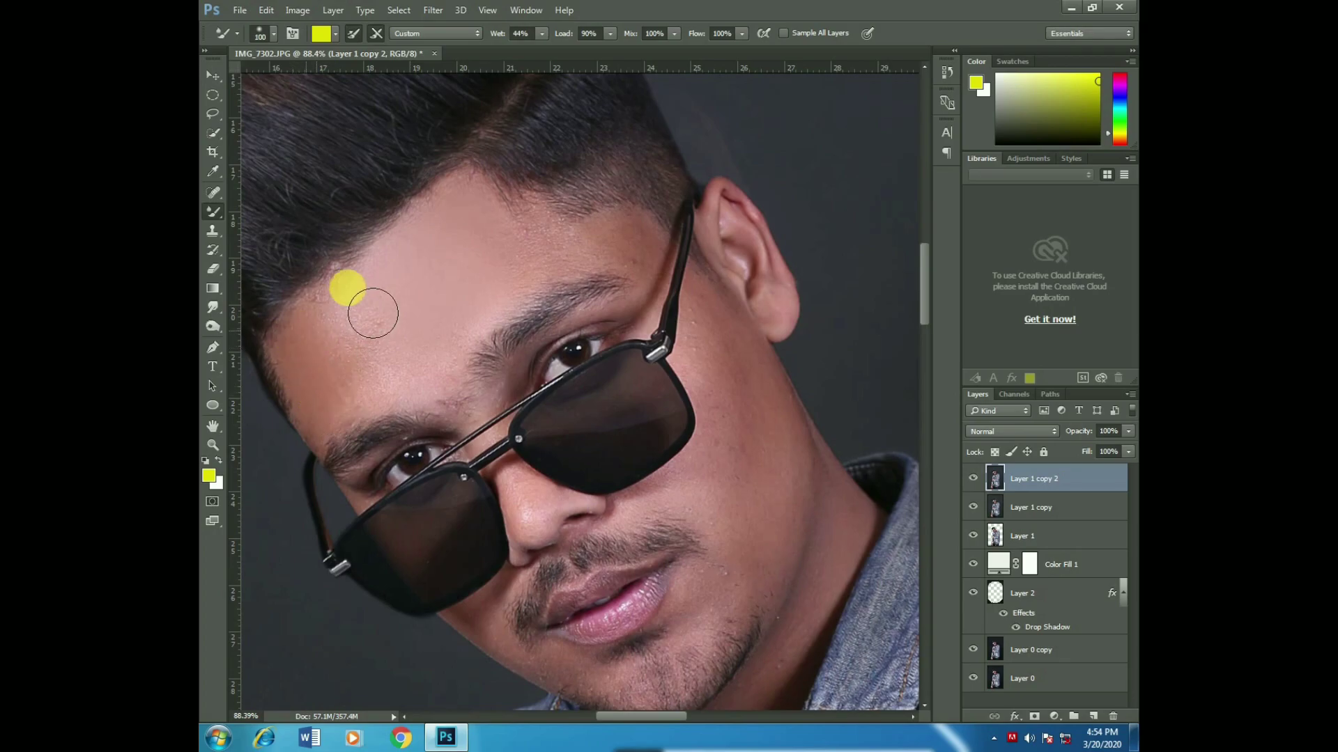
key(bracketright)
key(bracketright)
mouse_move(409, 349)
mouse_down()
mouse_move(453, 376)
mouse_move(352, 403)
mouse_up()
key(bracketleft)
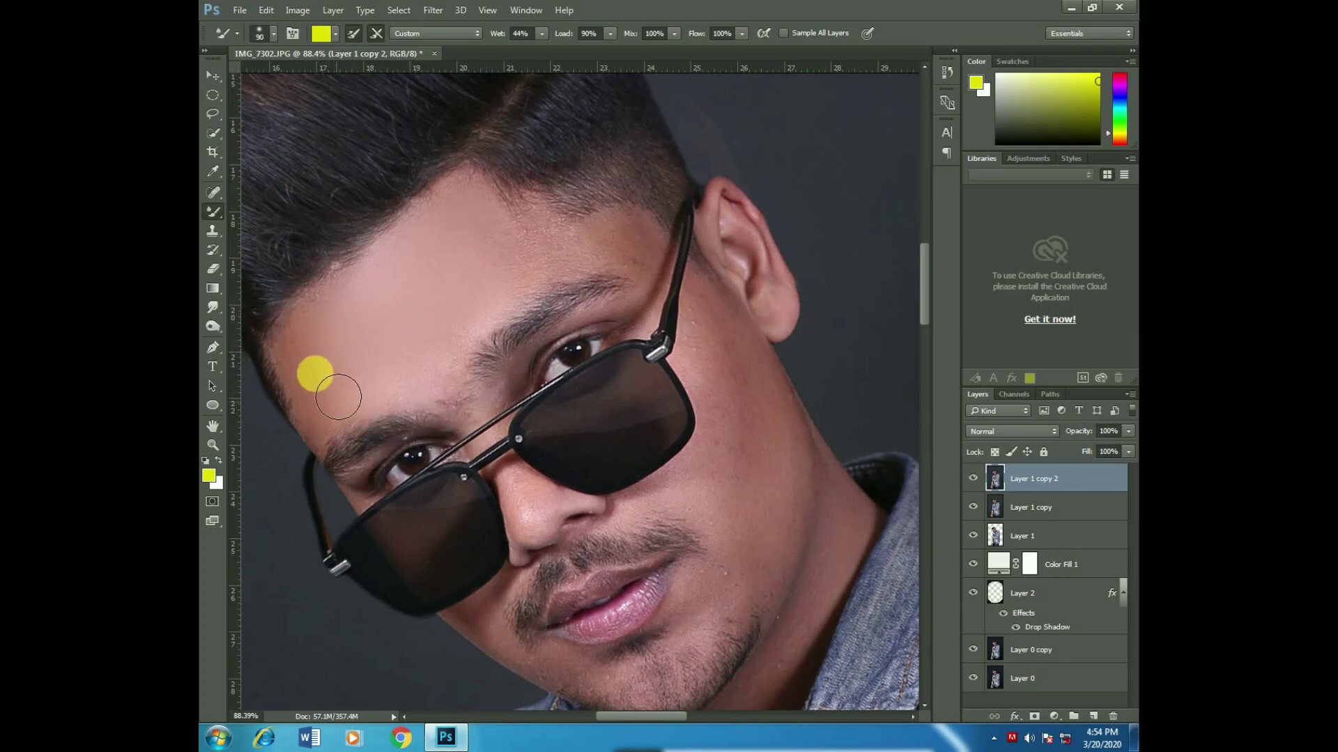
key(bracketright)
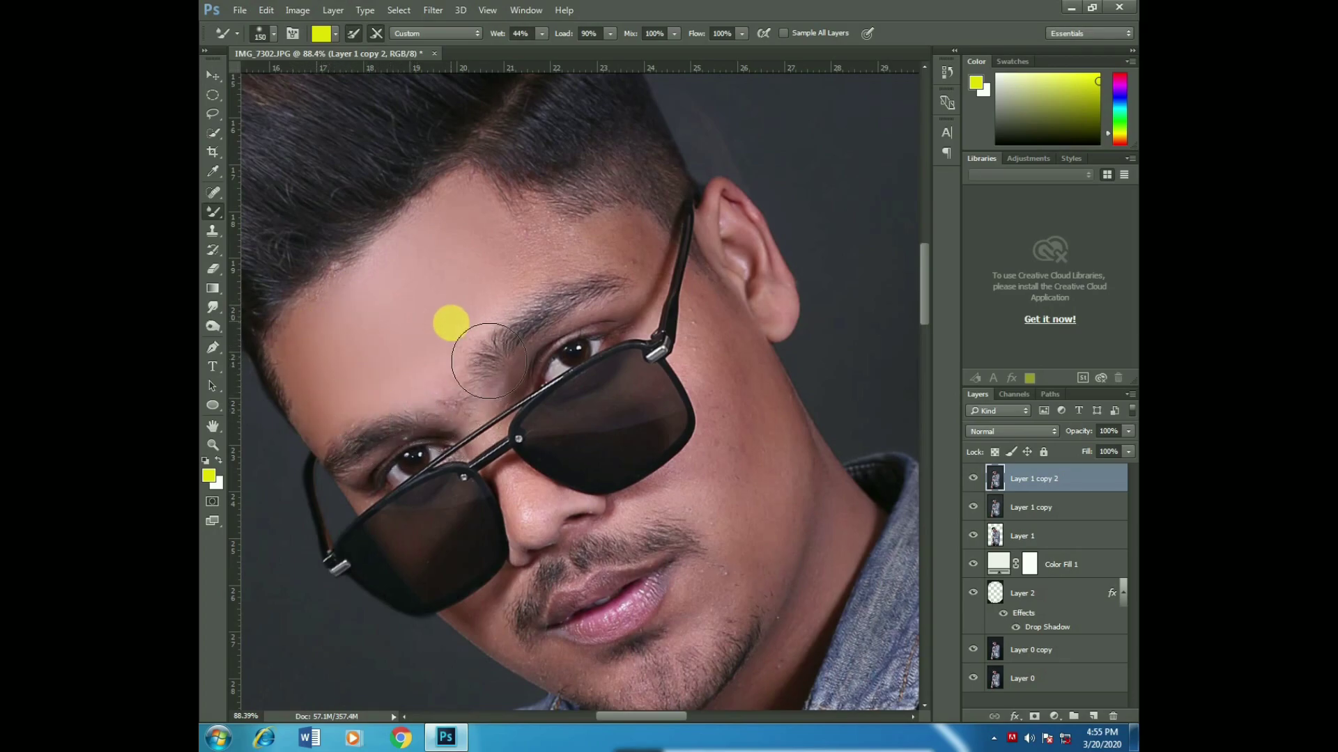
drag(471, 405, 408, 394)
- Blend the cheek beside the glasses arm and size the brush for the jawline
key(bracketleft)
key(bracketleft)
key(bracketleft)
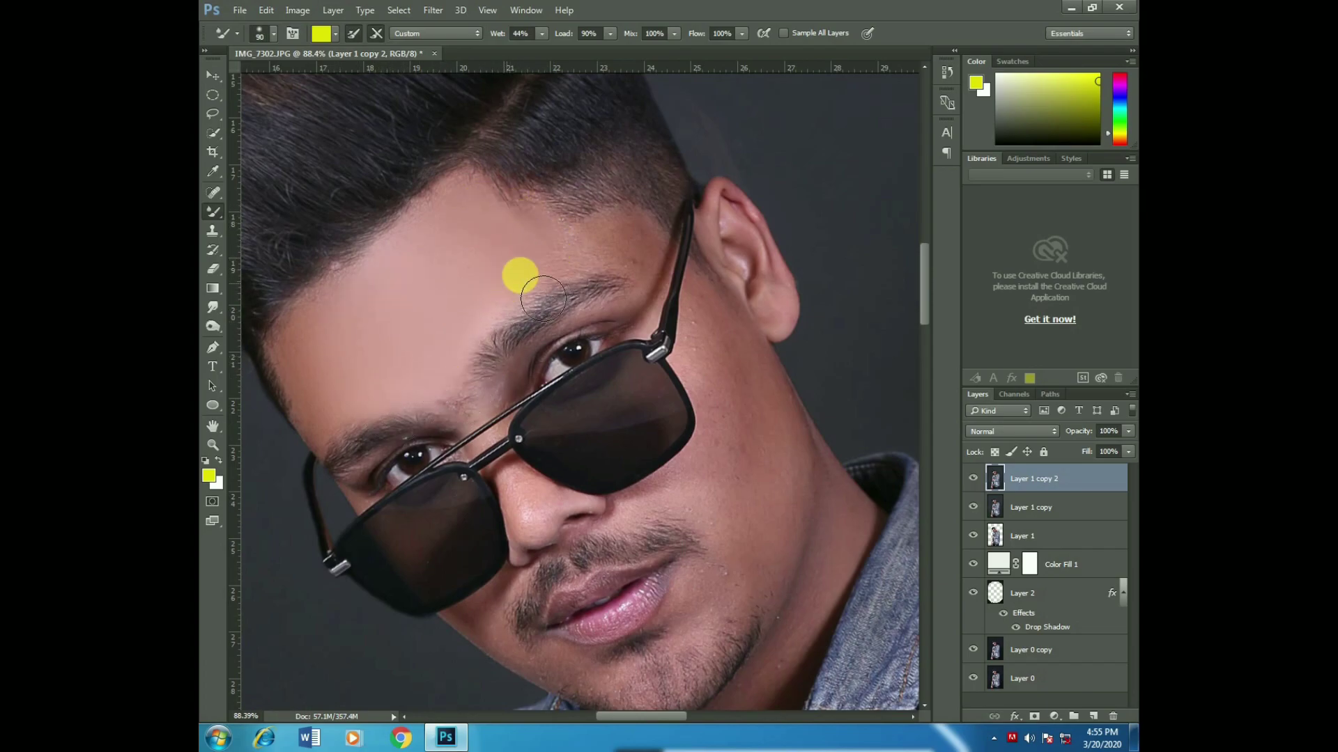
key(bracketright)
key(bracketright)
key(bracketright)
key(bracketleft)
key(bracketleft)
key(bracketleft)
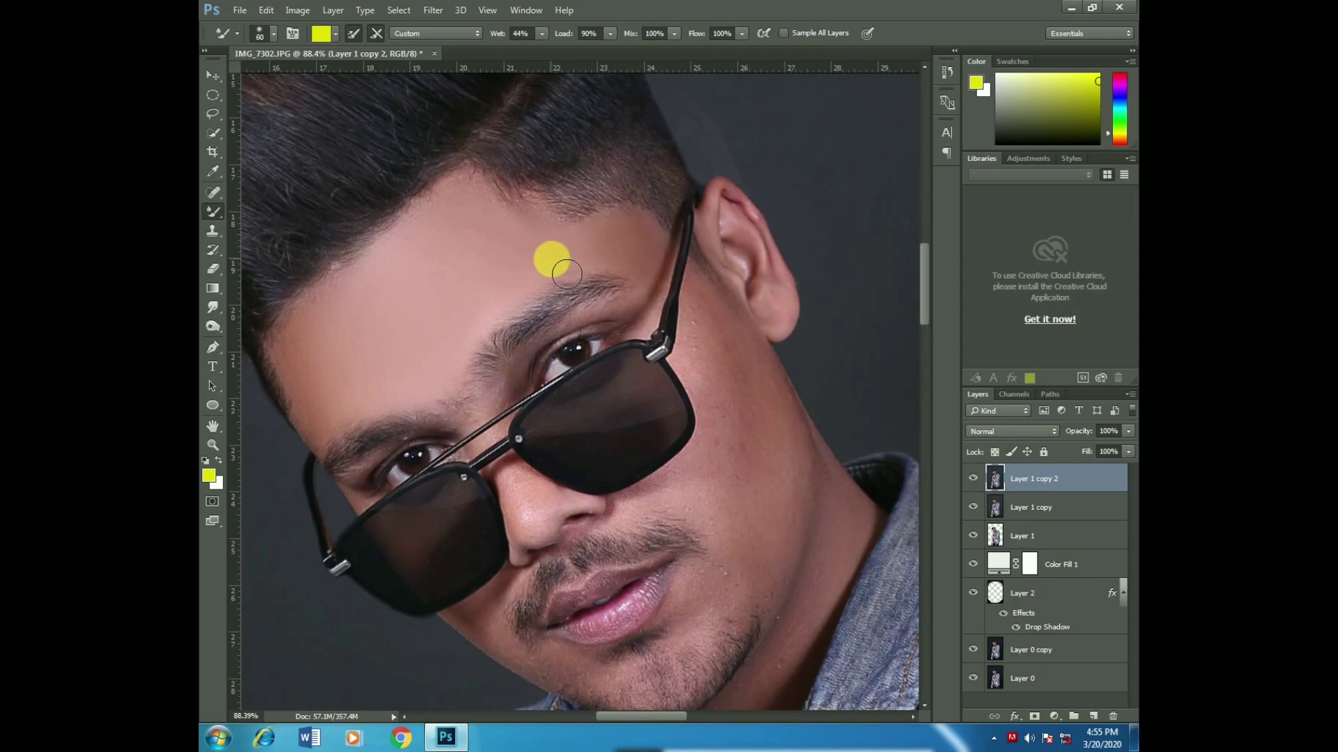
key(bracketleft)
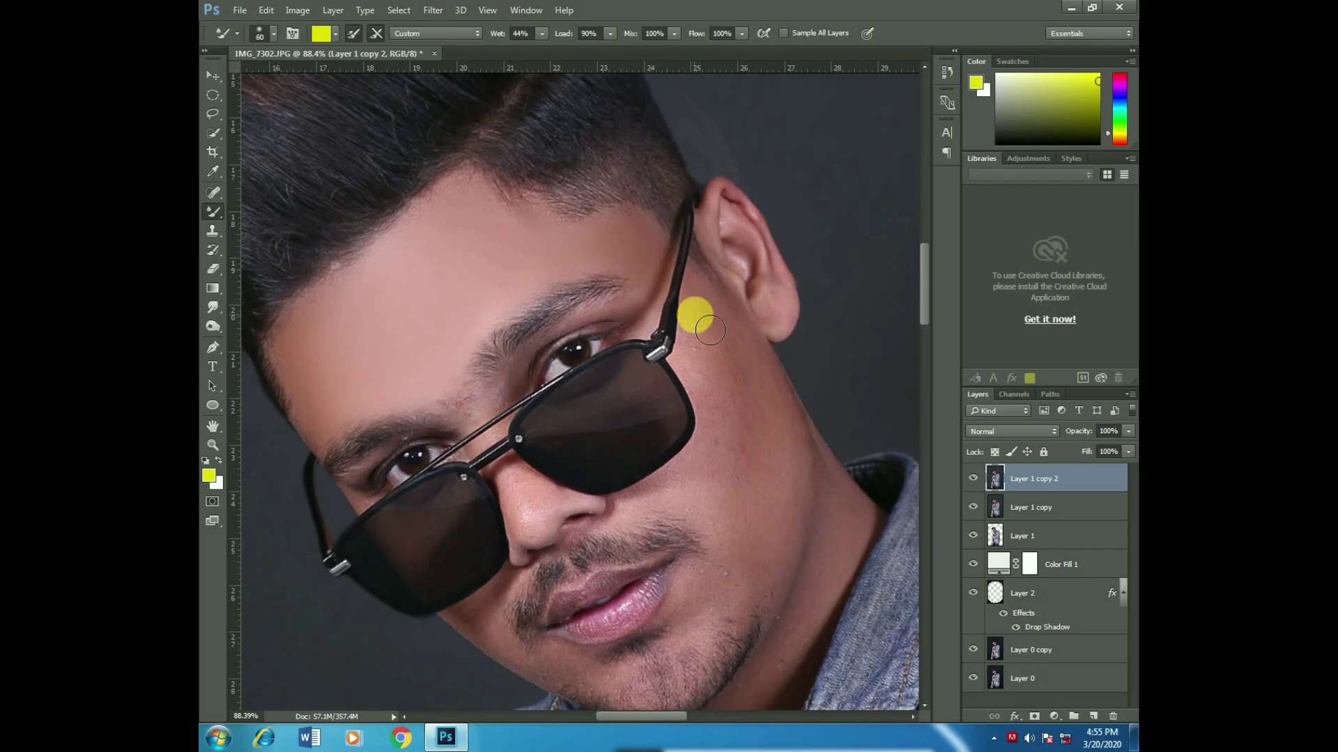
drag(704, 362, 707, 322)
scroll(721, 325, down, 2)
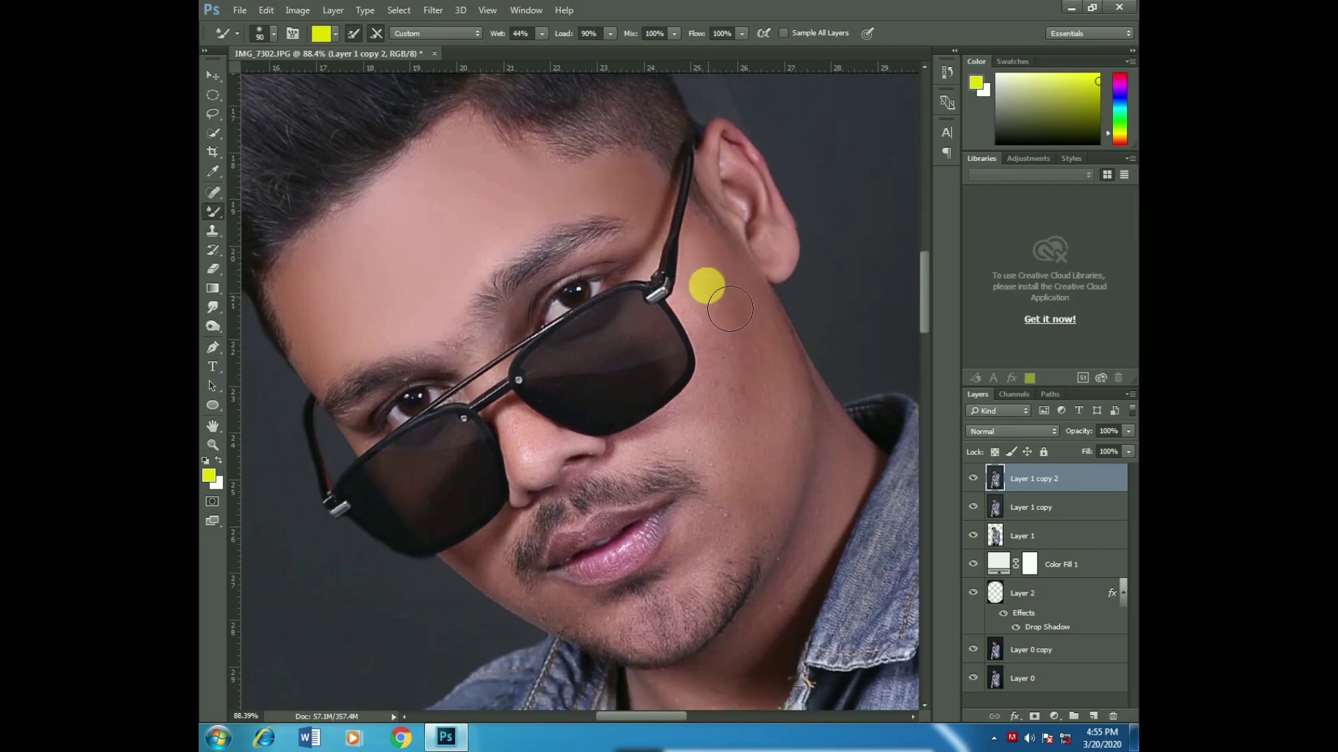
key(bracketleft)
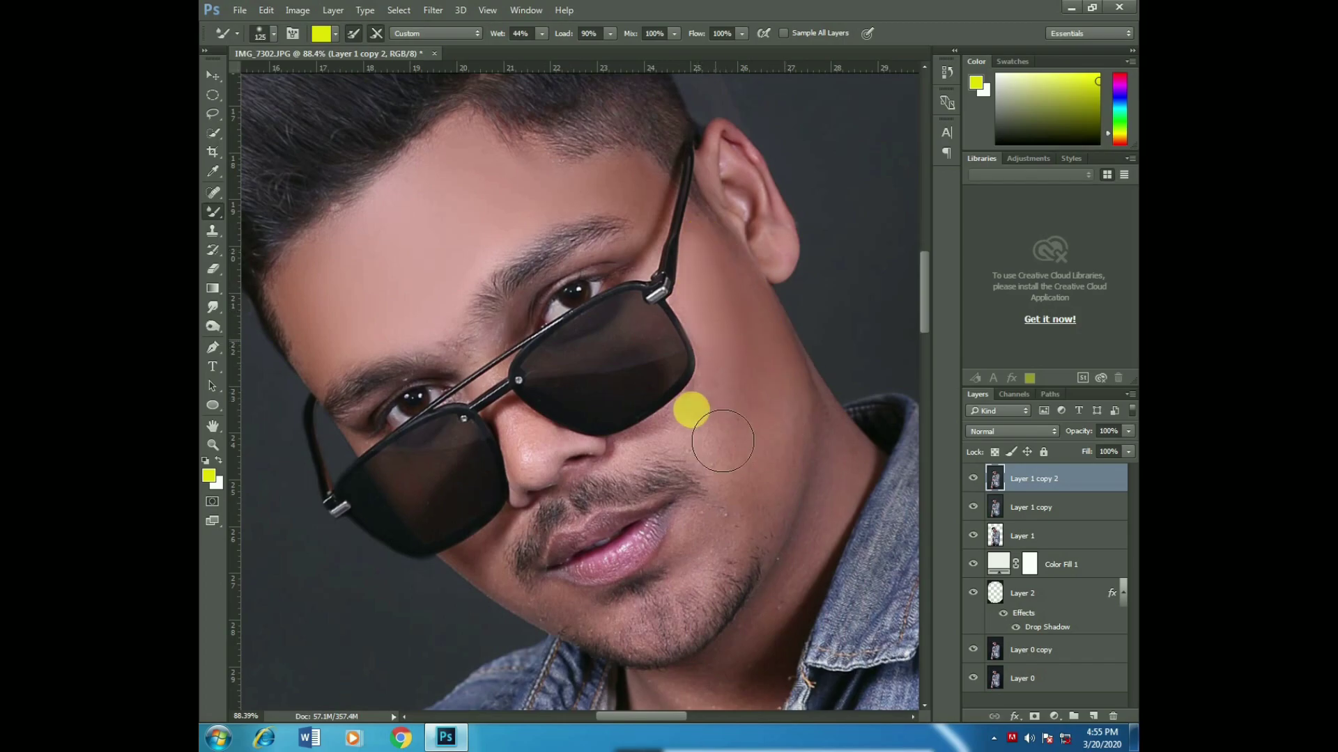
key(bracketright)
key(bracketright)
key(bracketright)
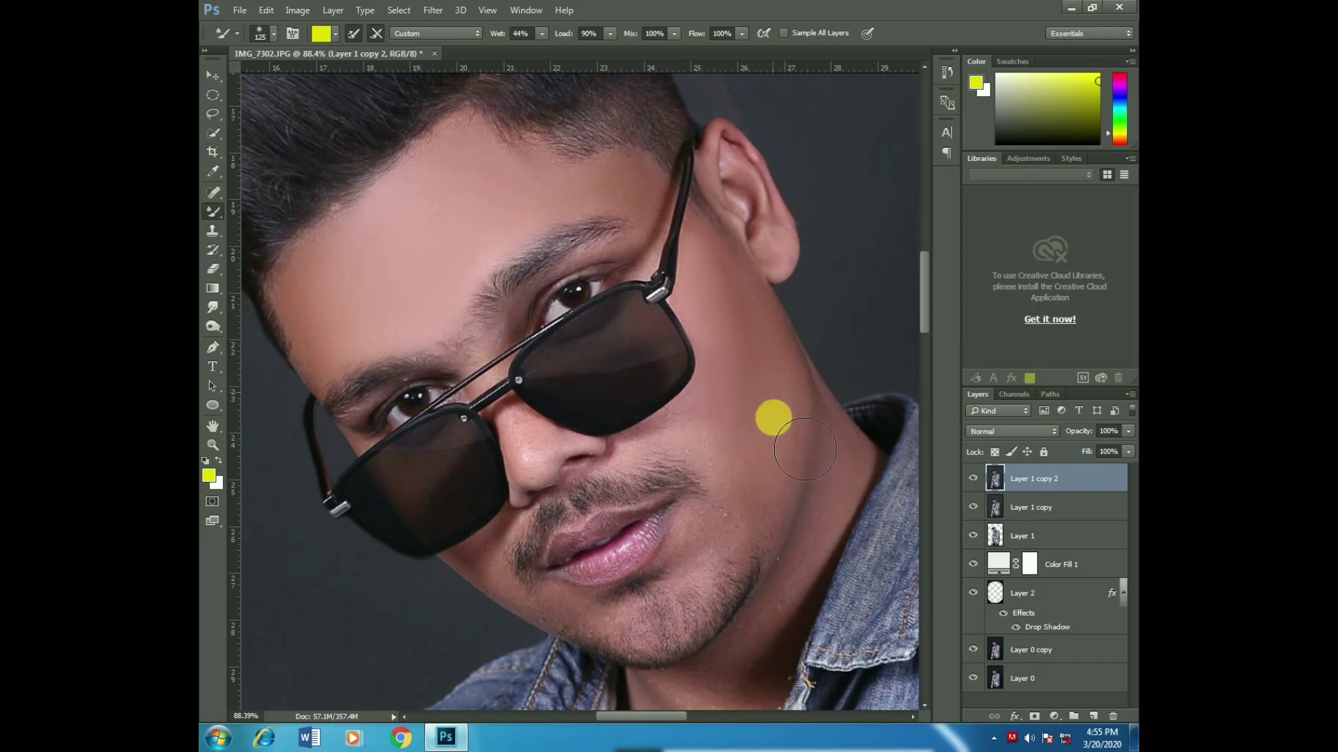
key(bracketleft)
key(bracketleft)
key(bracketleft)
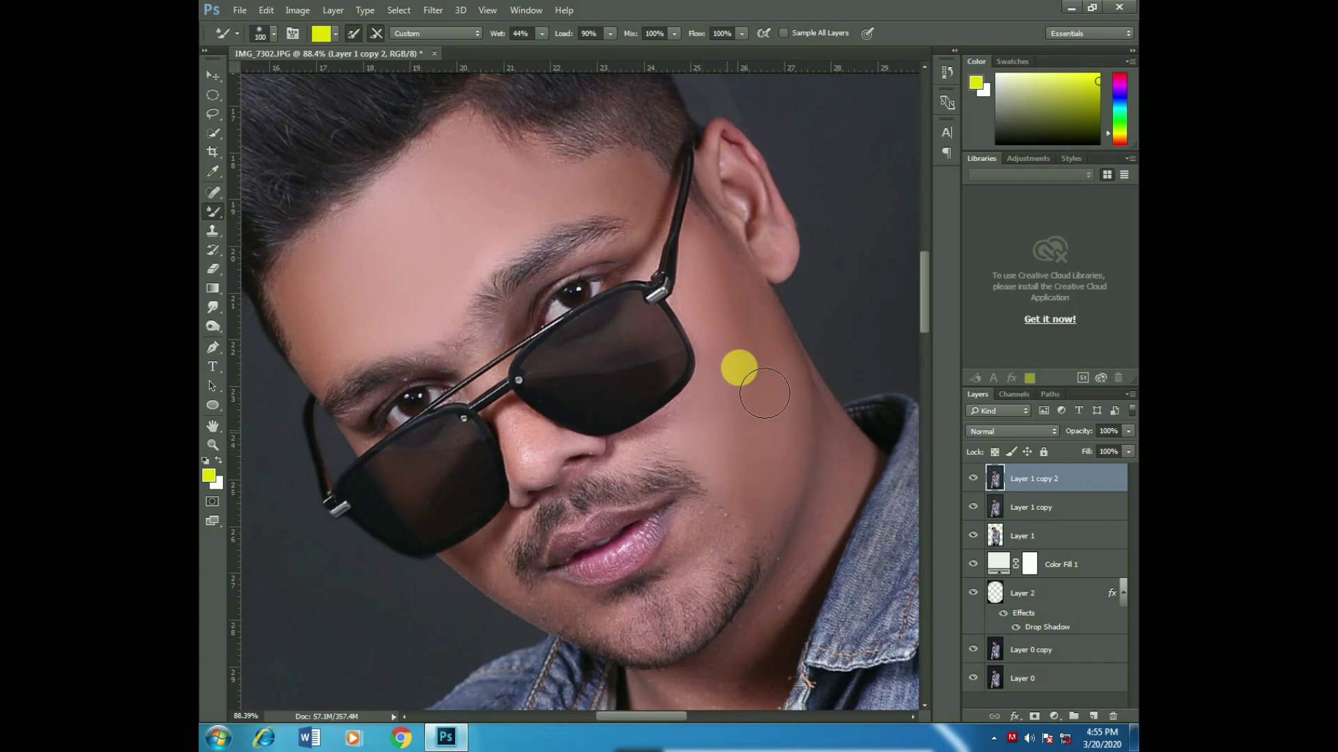
key(bracketright)
key(bracketright)
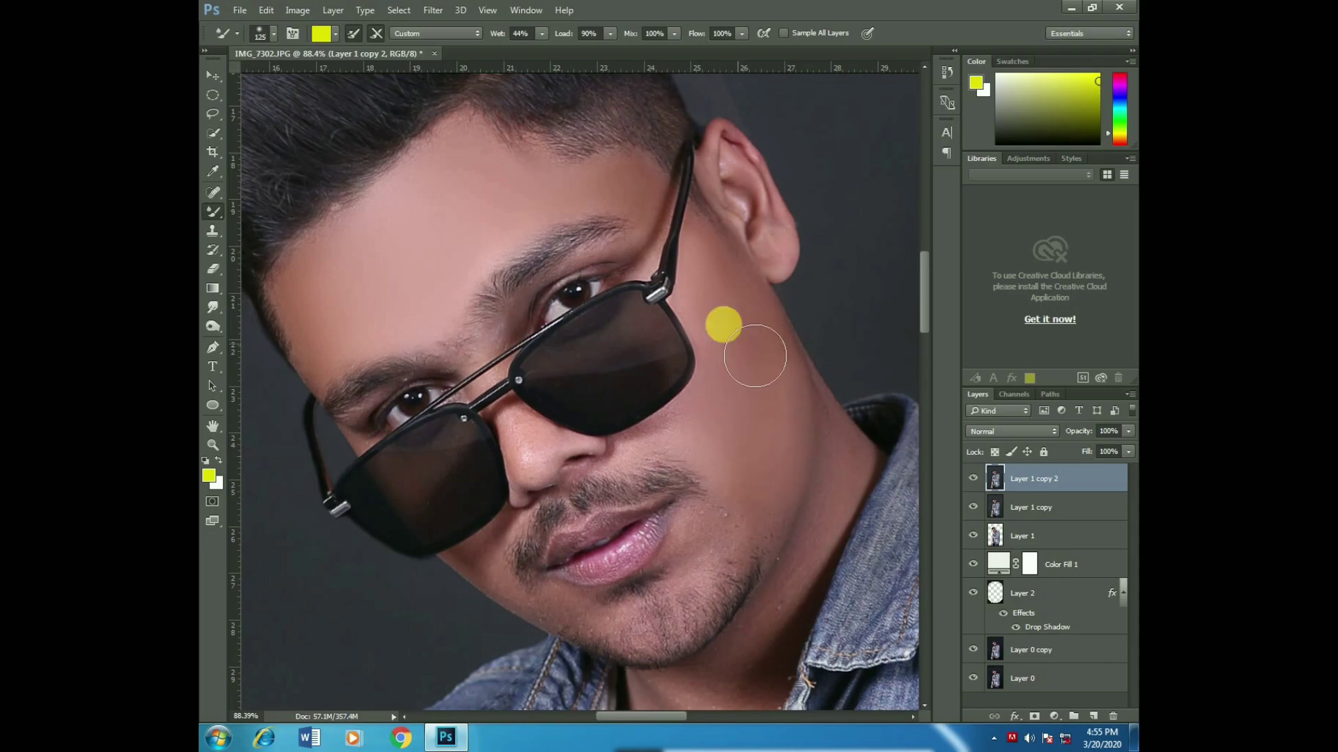
key(bracketleft)
key(bracketleft)
- Blend the skin on the nose and the nose bridge
click(650, 443)
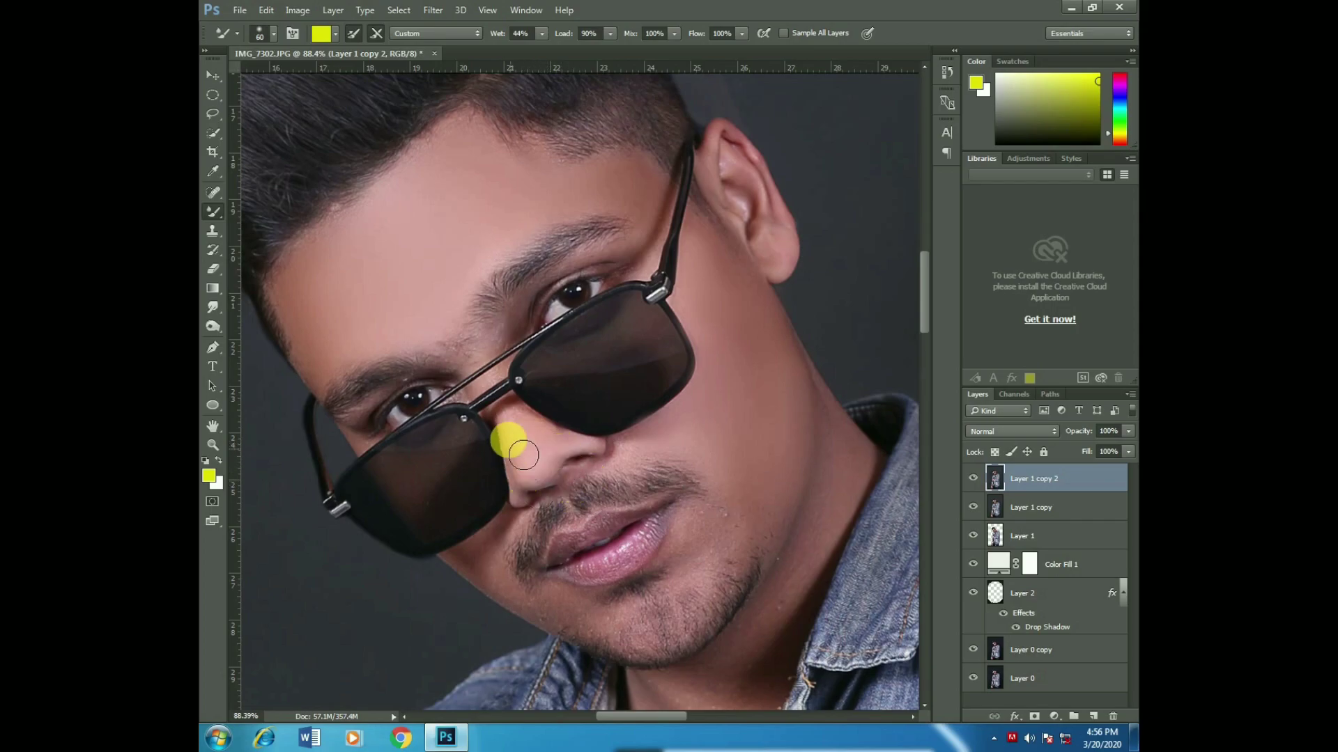
key(bracketleft)
key(bracketleft)
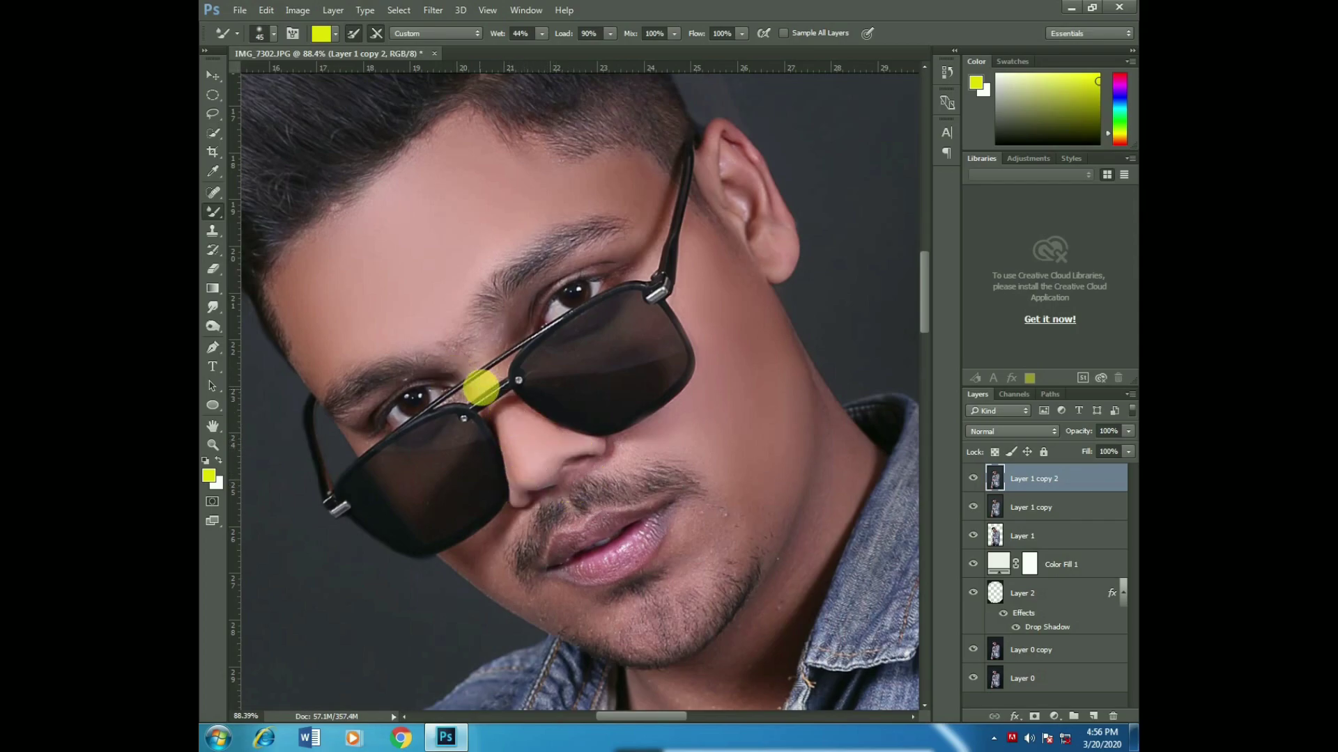
click(511, 342)
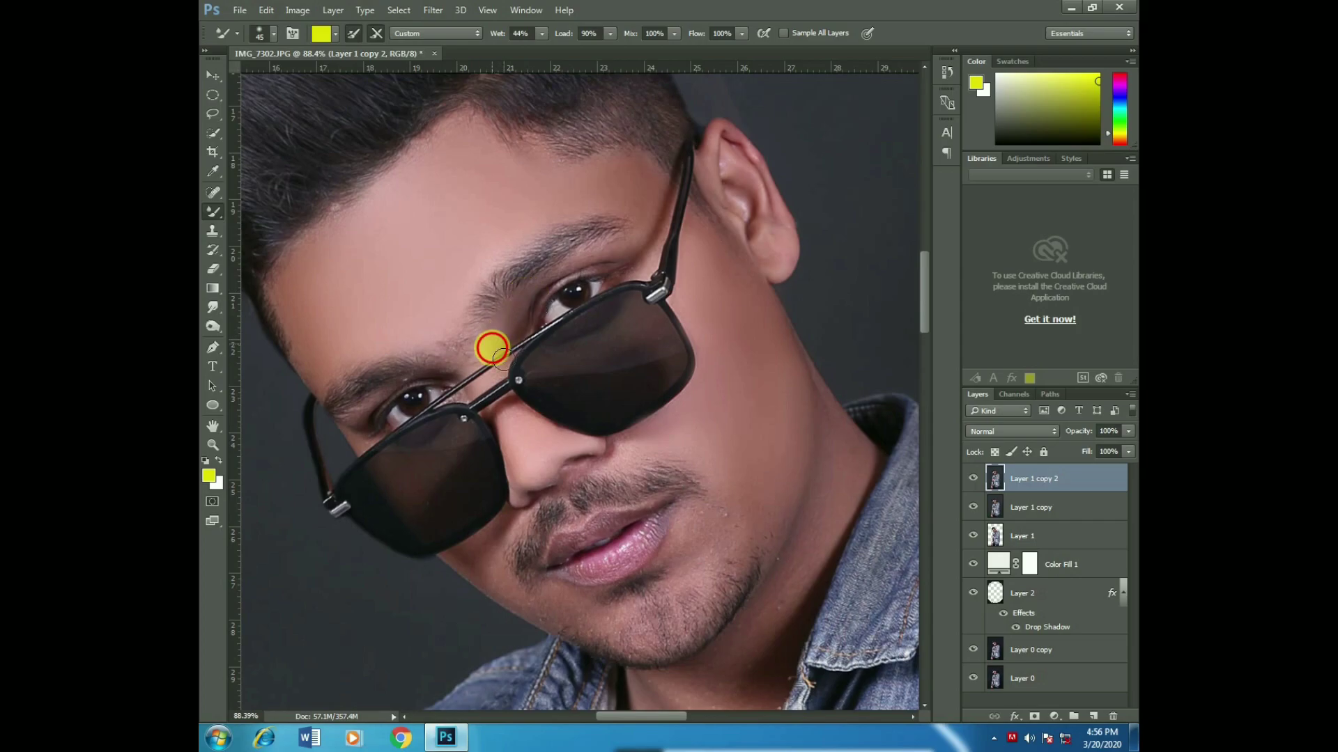
scroll(502, 355, down, 2)
- Smooth the jaw and neck skin down toward the shirt collar
key(bracketright)
key(bracketright)
key(bracketright)
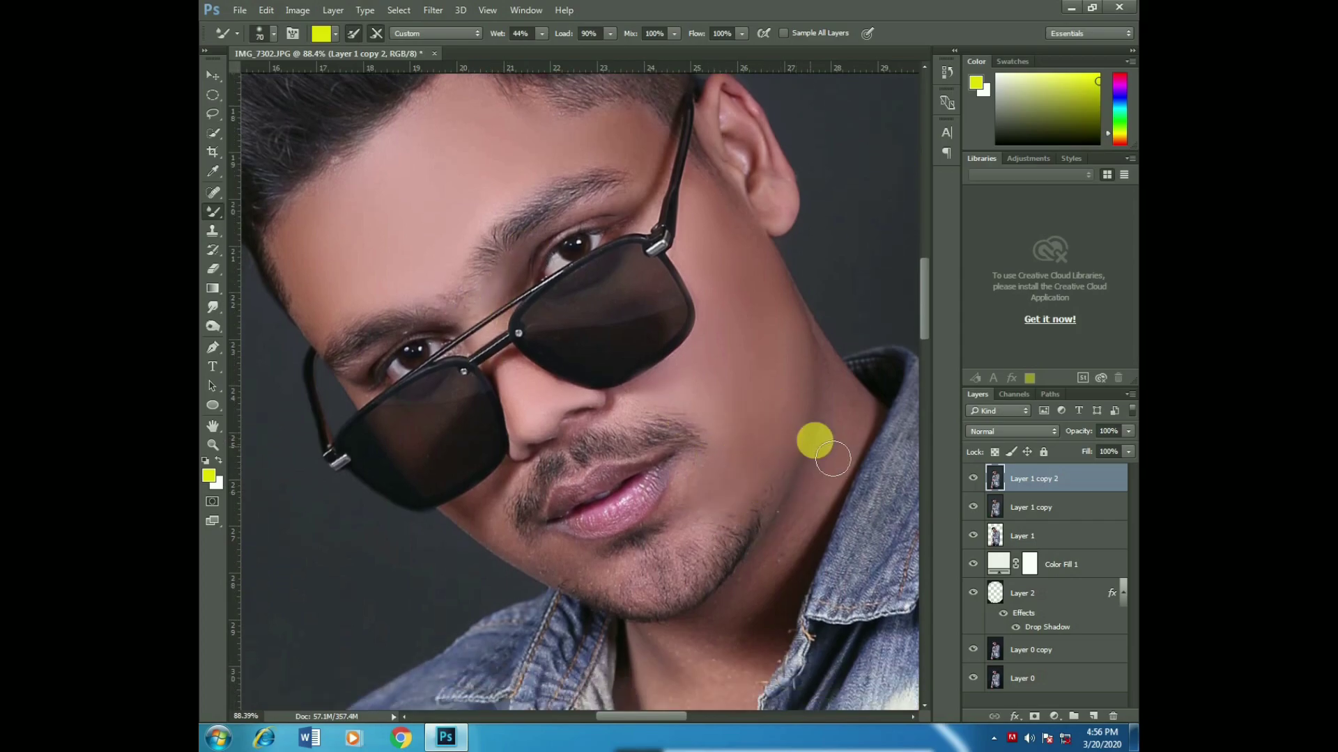
scroll(794, 460, down, 3)
key(bracketright)
key(bracketright)
key(bracketright)
click(782, 465)
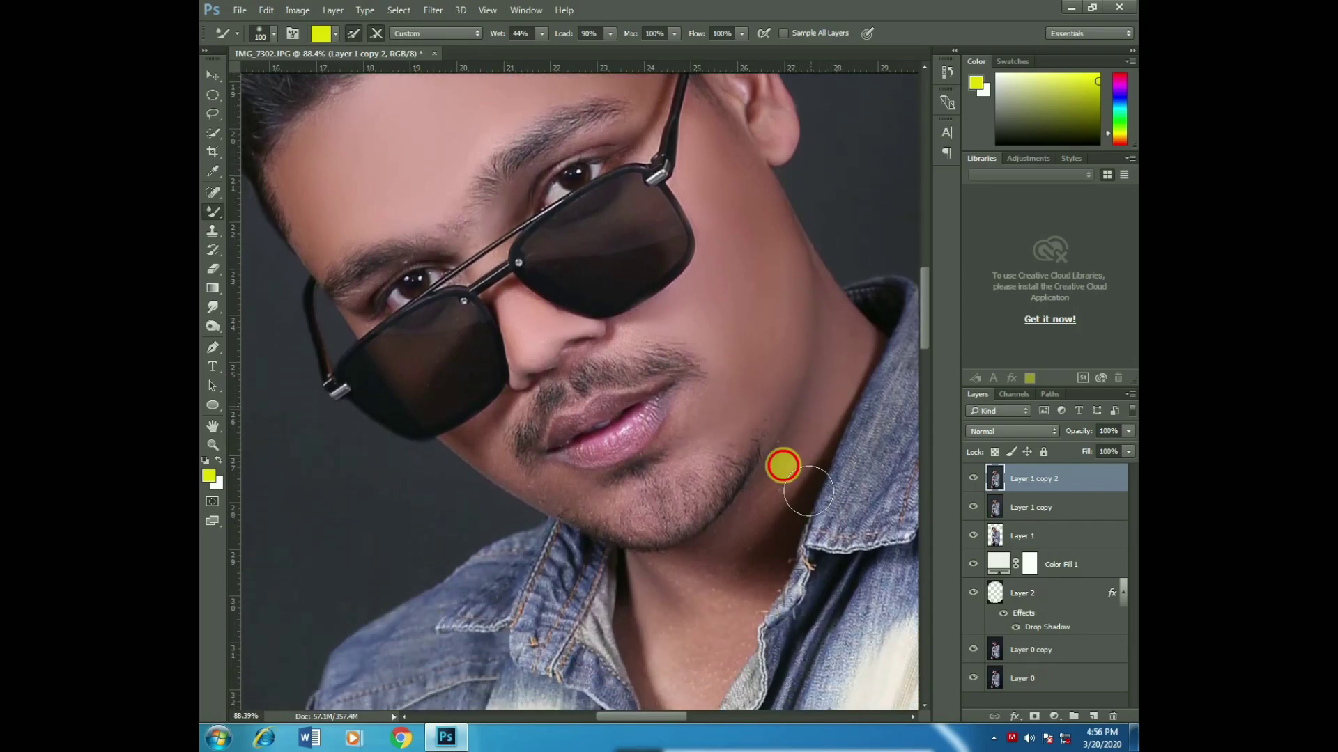
key(bracketleft)
drag(782, 465, 676, 564)
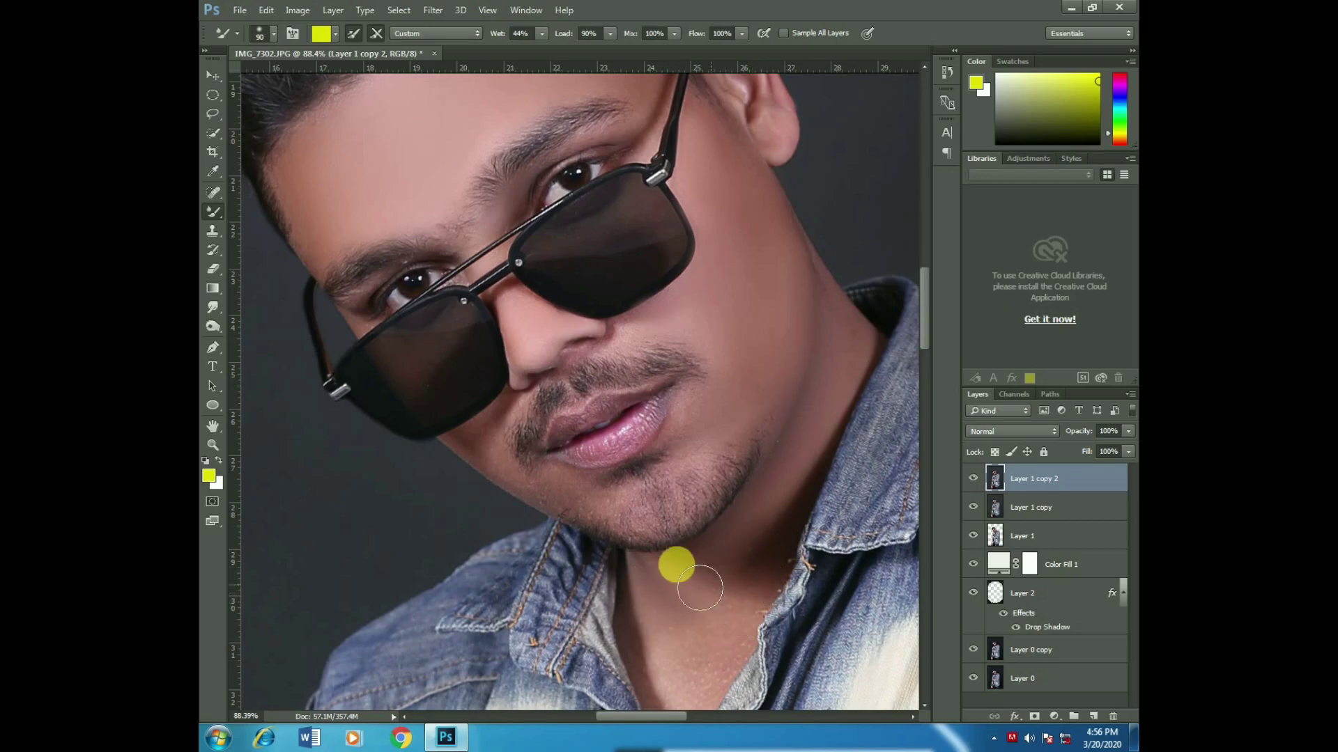
scroll(669, 585, down, 2)
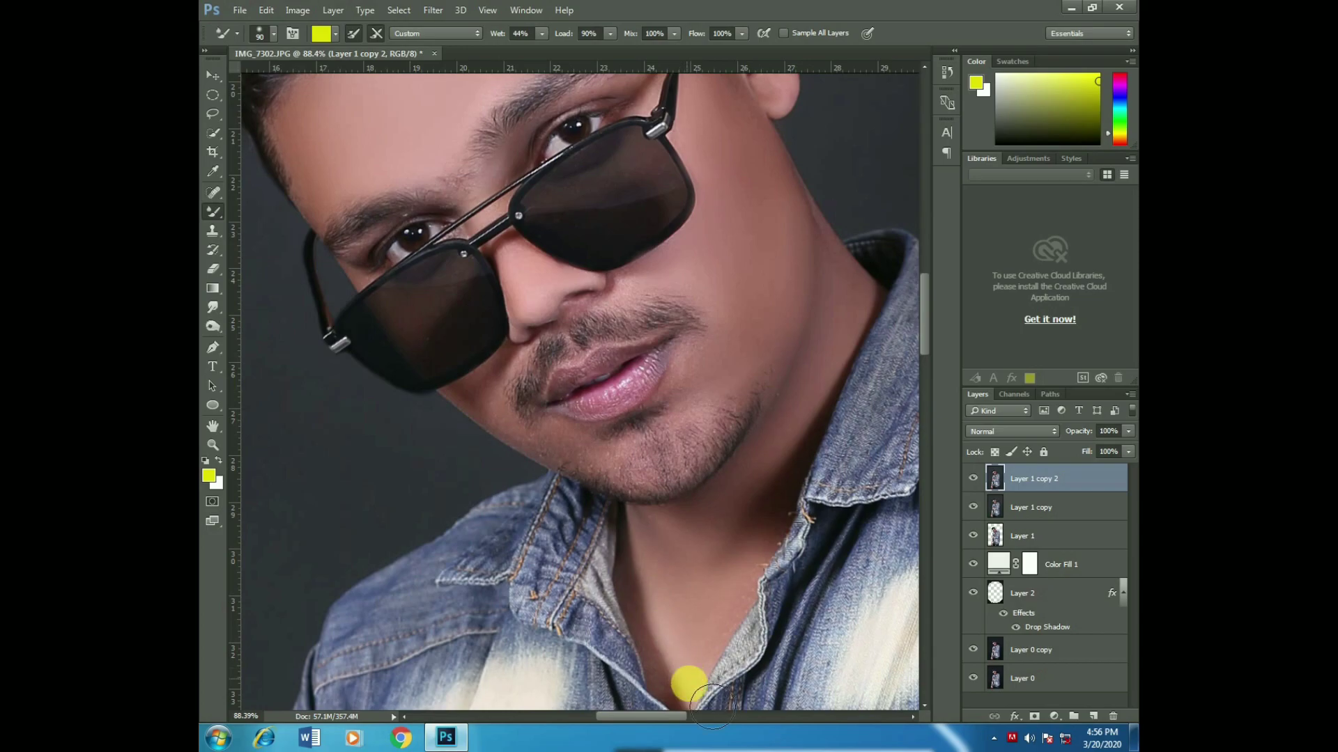
scroll(691, 550, up, 2)
key(bracketleft)
key(bracketleft)
key(bracketleft)
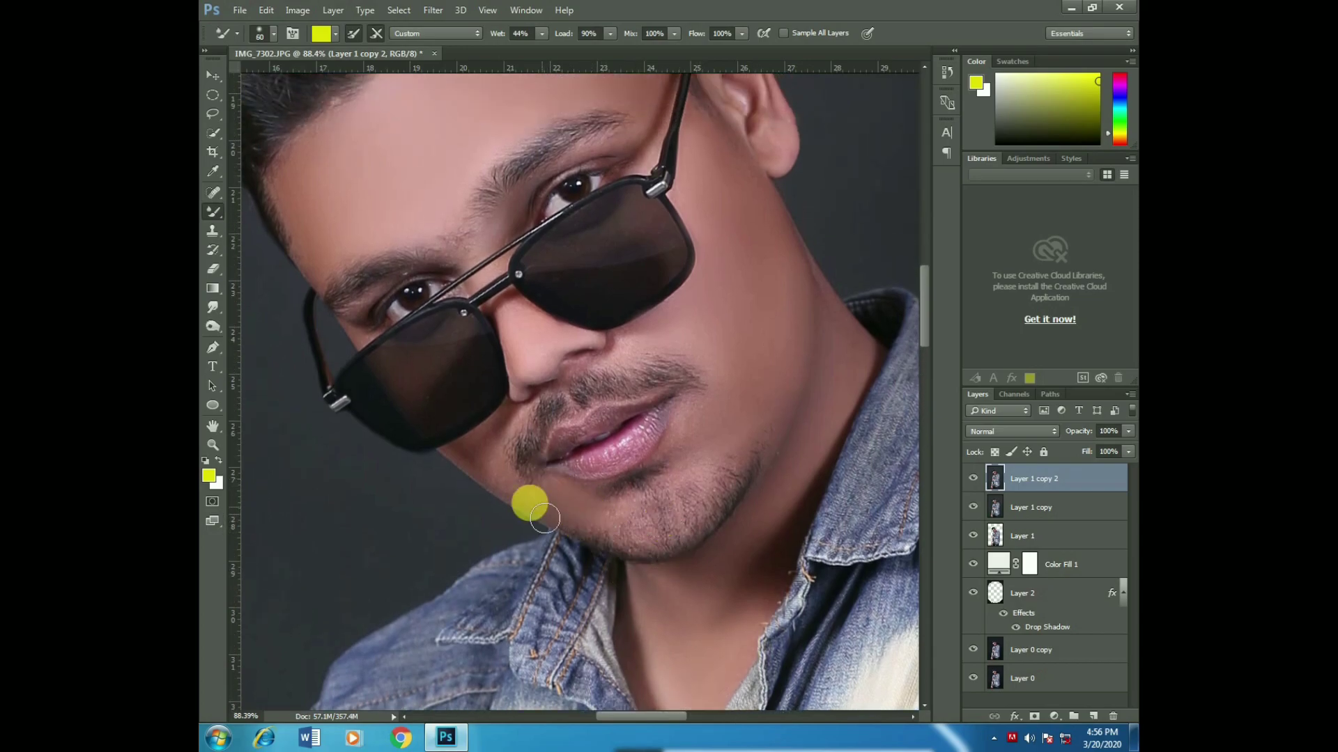
key(bracketleft)
key(bracketleft)
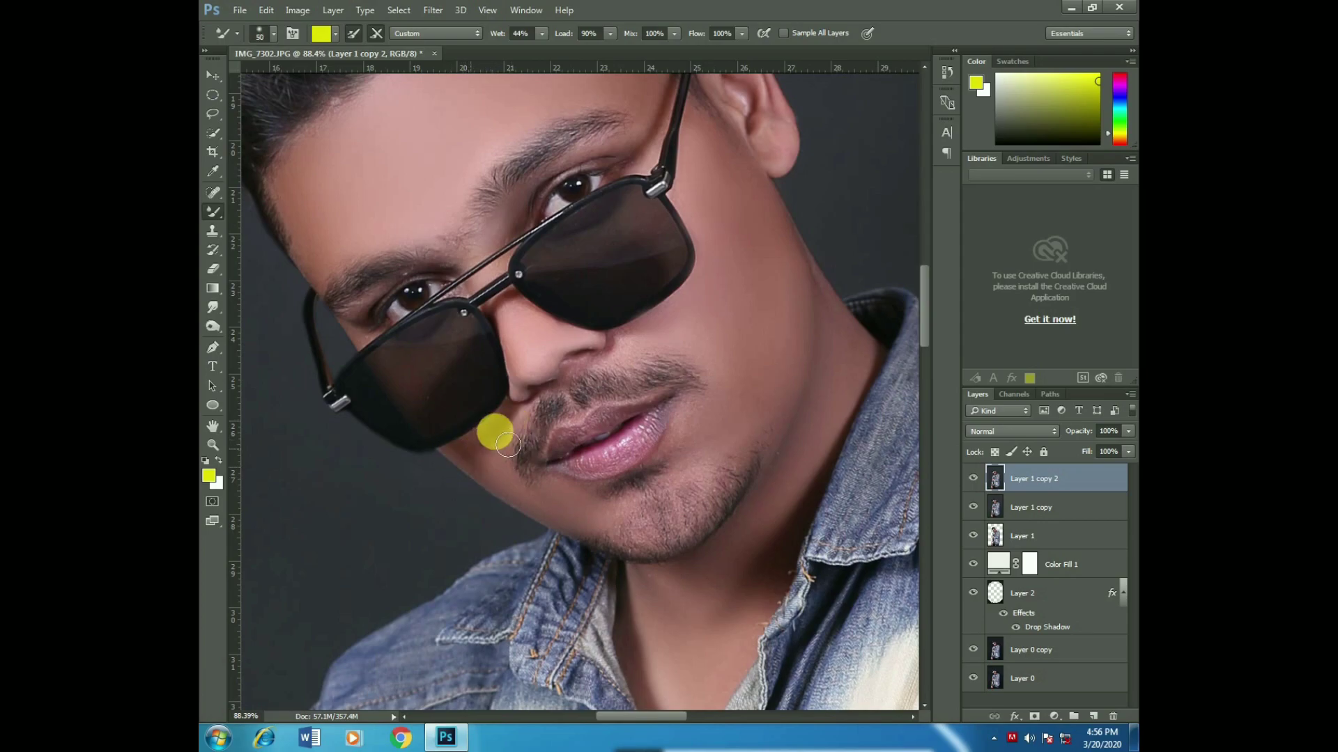
- Touch up the forehead area, then fit the whole photo on screen
scroll(460, 369, up, 4)
scroll(469, 336, up, 2)
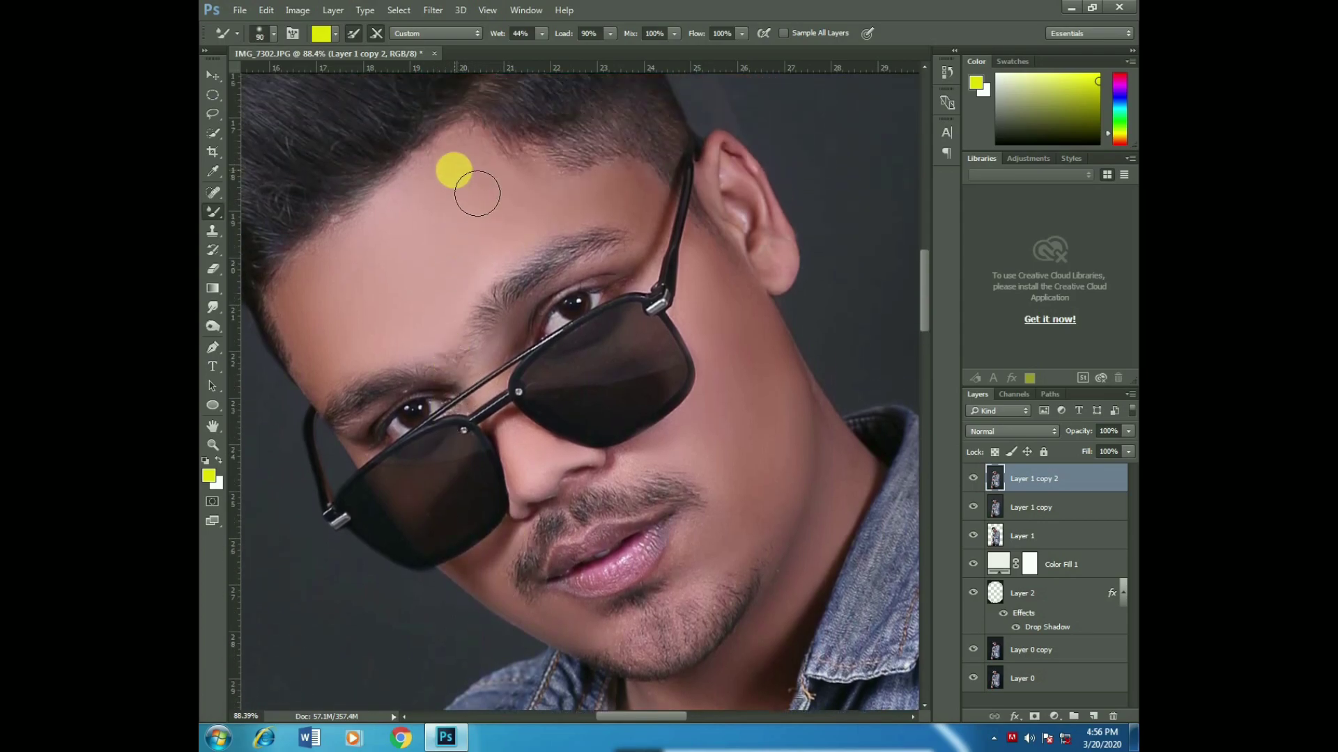
key(bracketright)
key(bracketright)
key(bracketright)
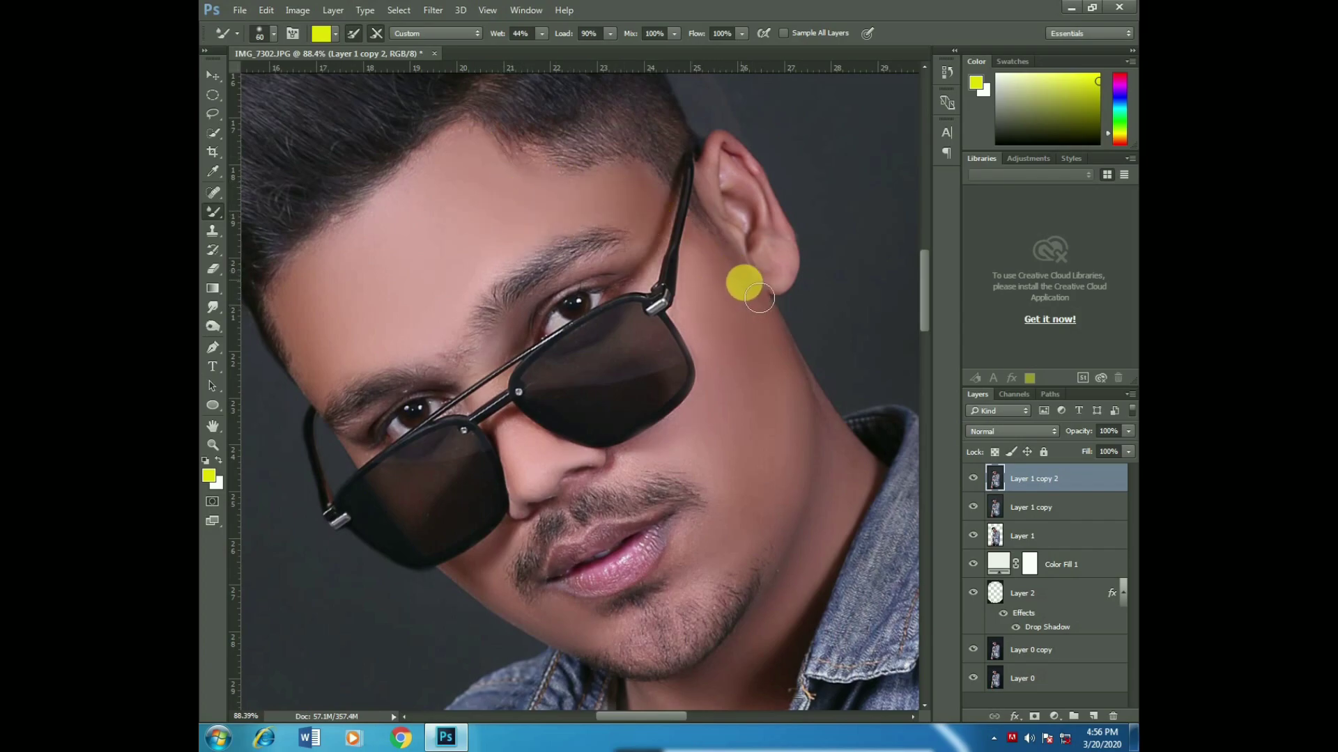
scroll(774, 362, down, 2)
key(bracketleft)
key(bracketleft)
key(bracketleft)
key(ctrl+0)
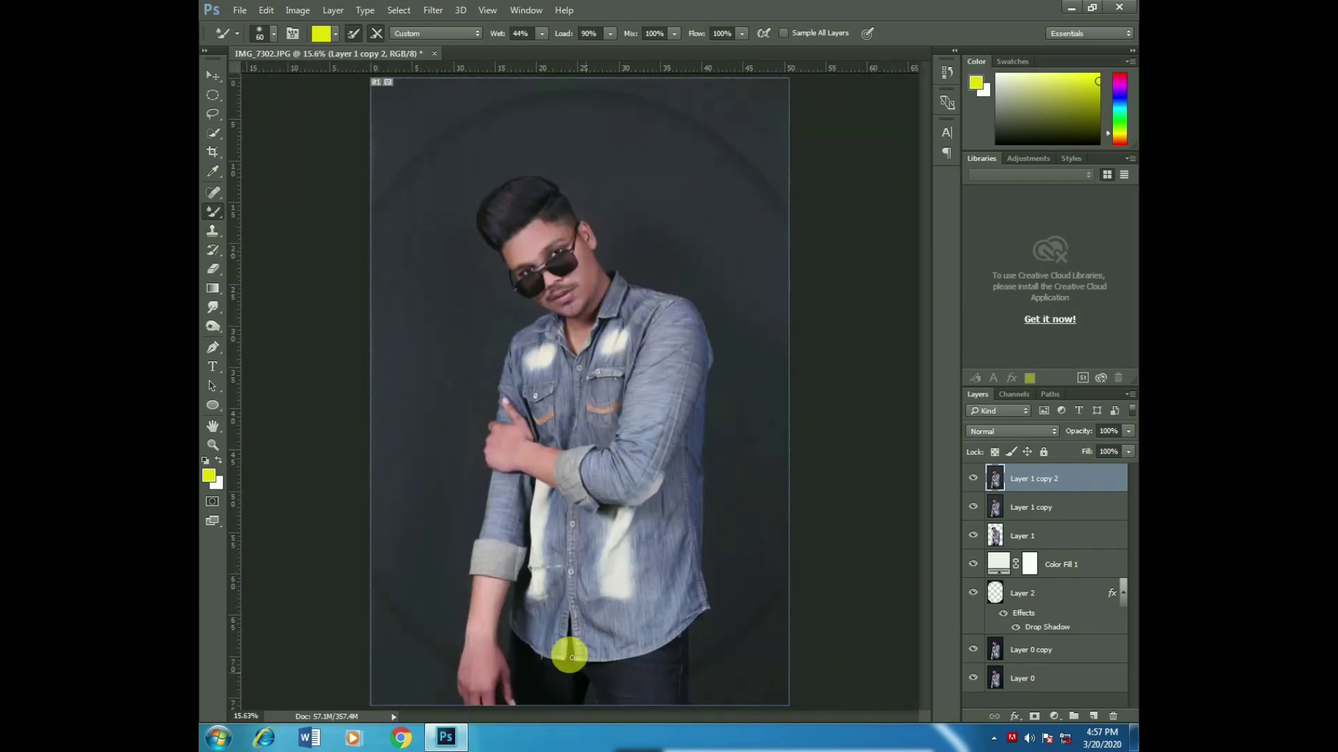
- Zoom into the forearm and blend its skin with the Mixer Brush
key(z)
drag(568, 651, 499, 502)
click(213, 212)
key(bracketright)
key(bracketright)
key(bracketright)
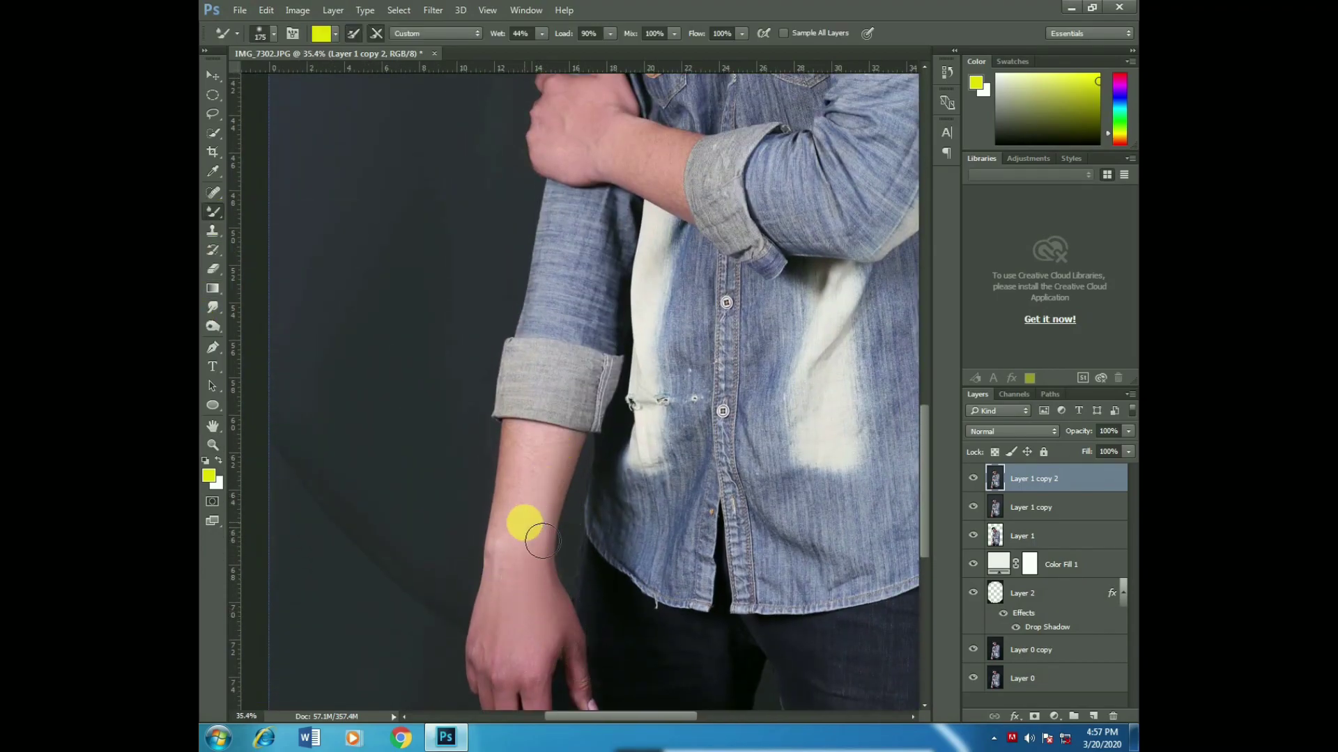
key(bracketleft)
key(bracketleft)
scroll(553, 439, up, 2)
scroll(561, 483, up, 3)
scroll(600, 200, up, 1)
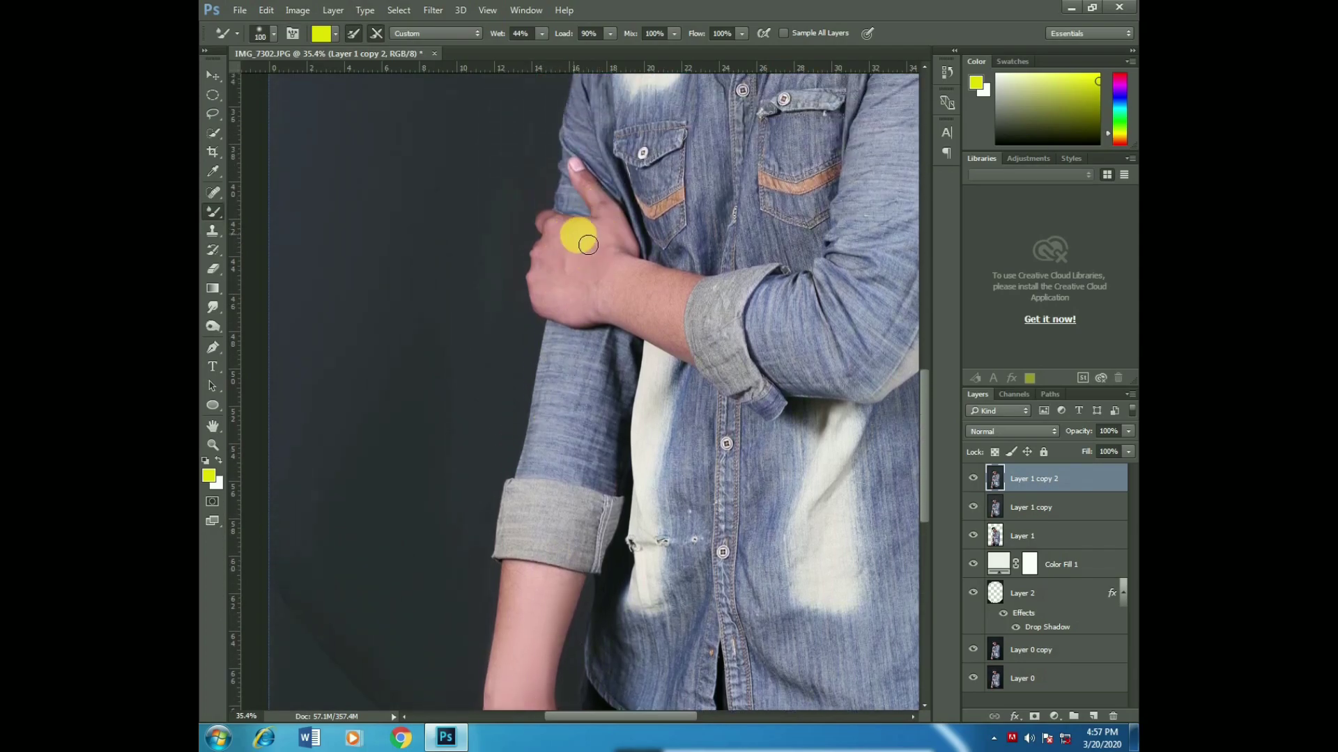
- Fit the photo on screen and duplicate the retouched portrait layer
key(bracketright)
key(ctrl+0)
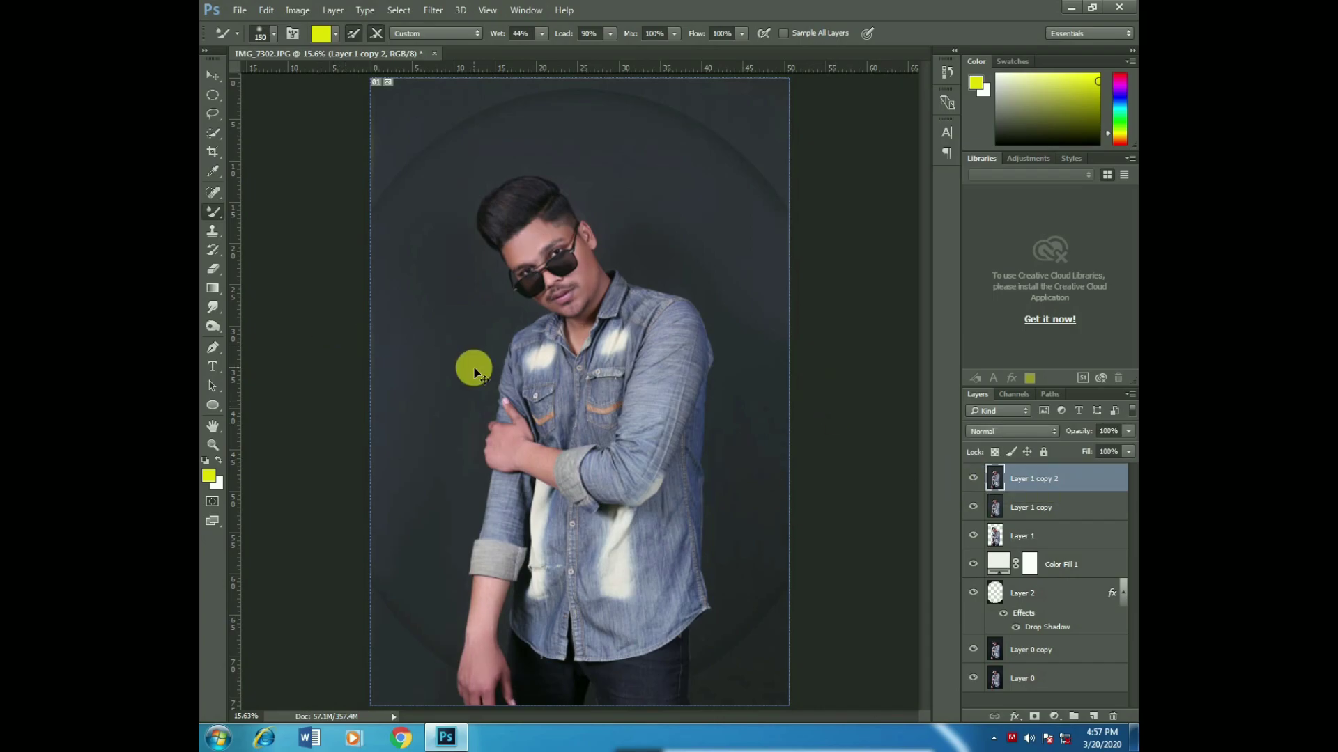
key(ctrl+j)
- Commit the crop, then in Camera Raw lower Highlights and raise Shadows and Blacks
click(213, 152)
click(872, 30)
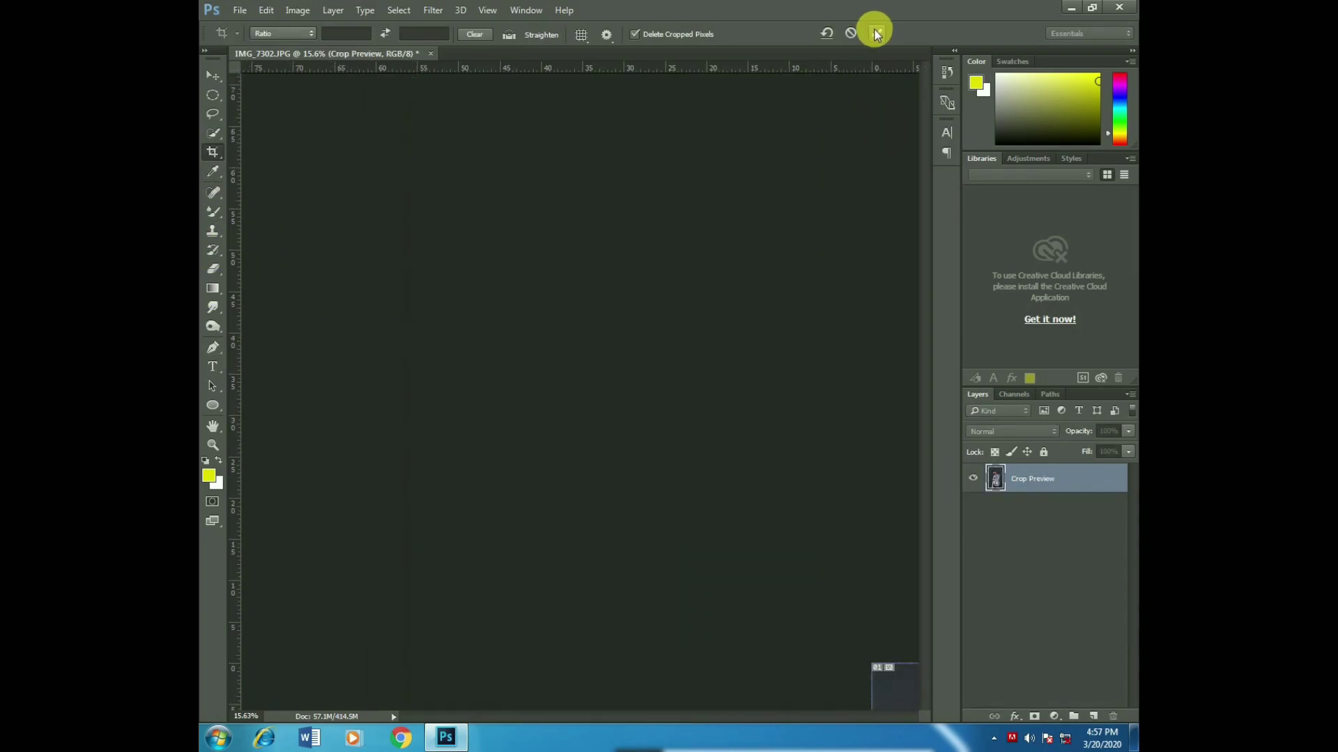
click(425, 10)
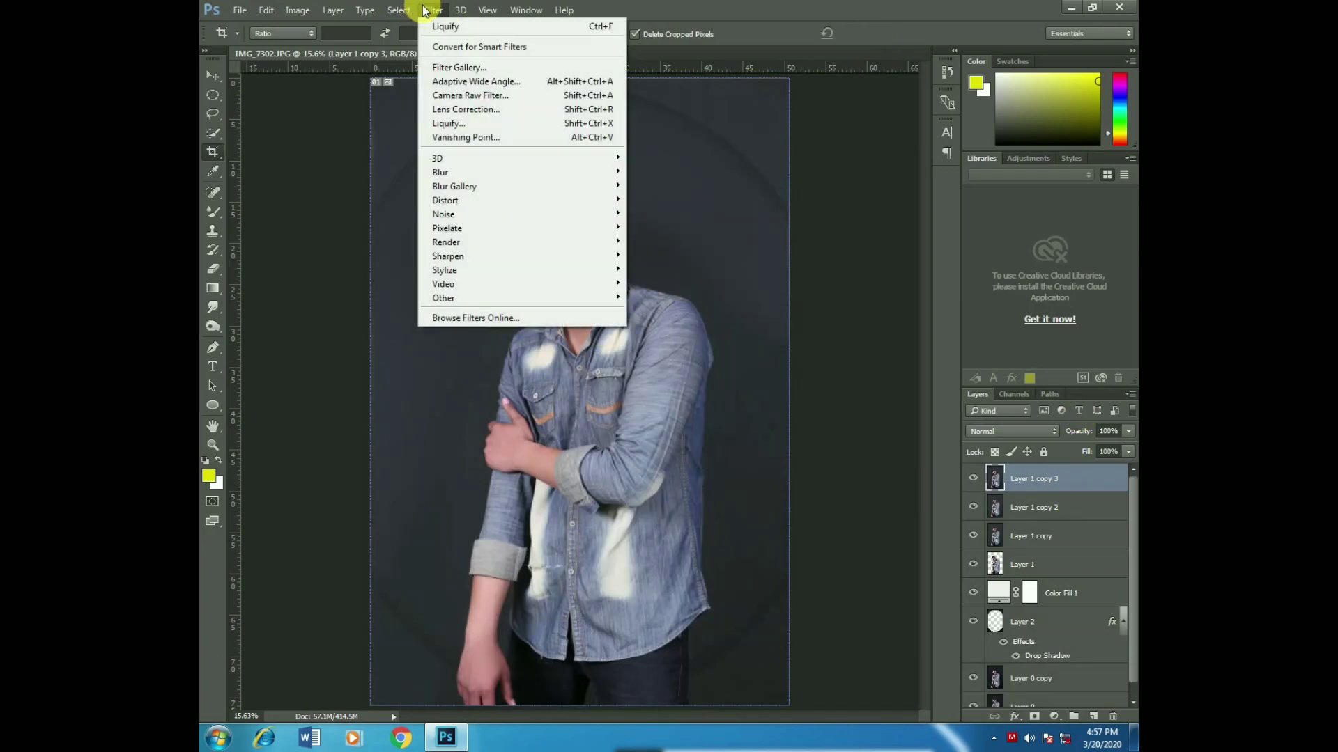
click(460, 93)
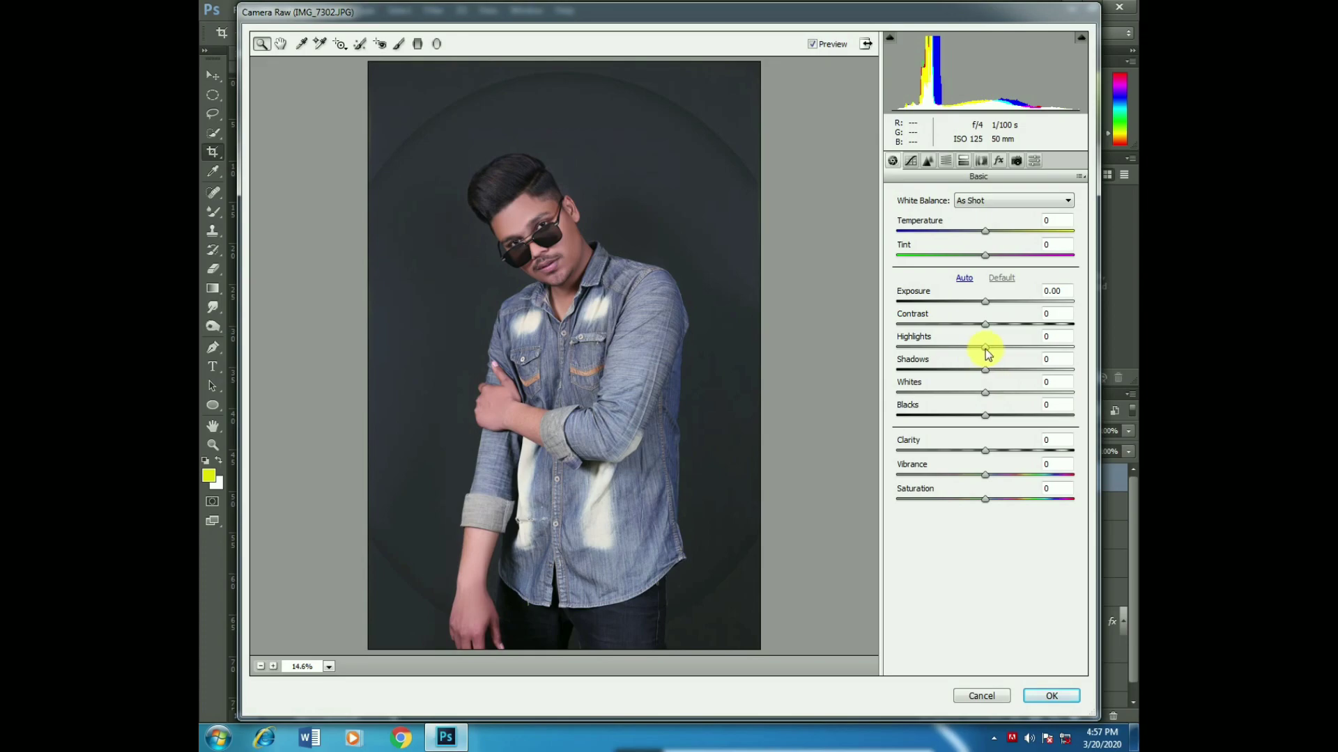
mouse_move(986, 348)
mouse_down()
mouse_move(887, 351)
mouse_move(909, 348)
mouse_up()
drag(985, 370, 1051, 379)
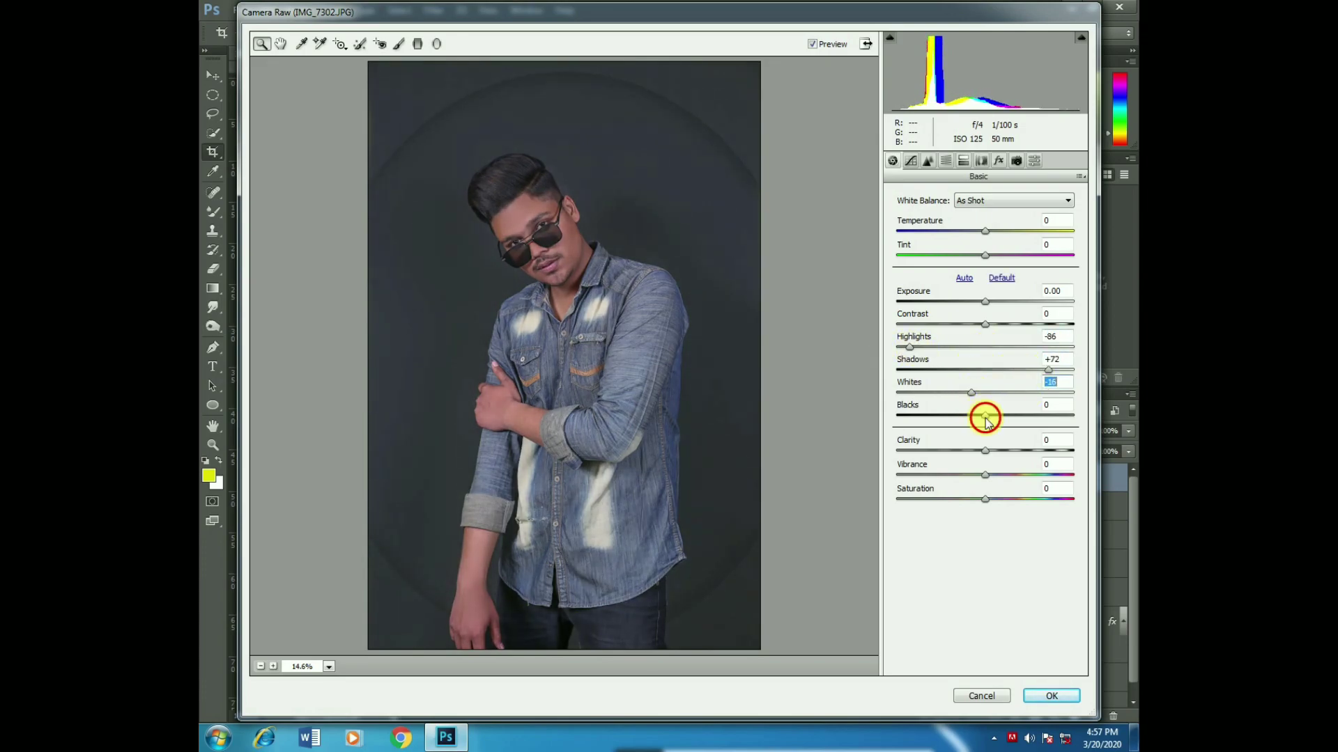
drag(986, 419, 1017, 418)
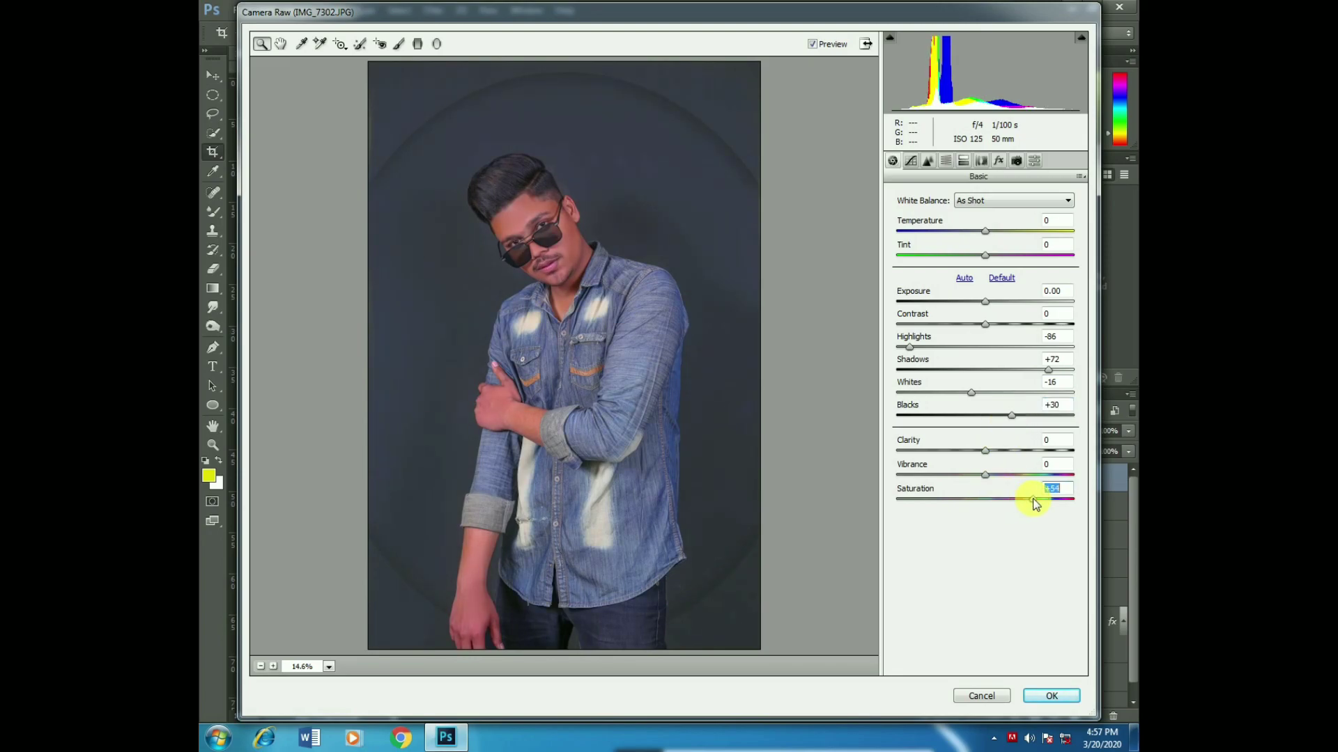
click(946, 162)
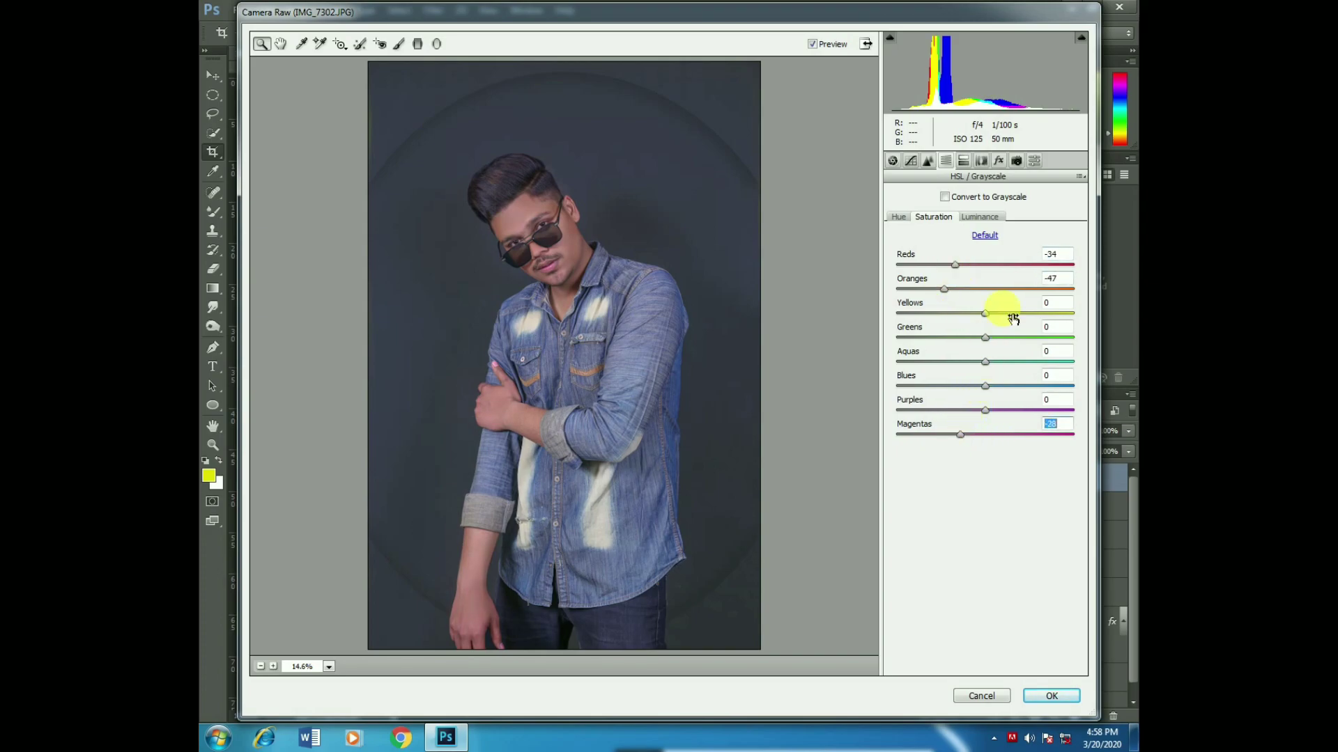
- Brighten orange luminance, shift the blue shirt's hue, and add a dark edge vignette
click(980, 217)
mouse_move(985, 289)
mouse_down()
mouse_move(1021, 293)
mouse_move(1017, 265)
mouse_up()
click(898, 217)
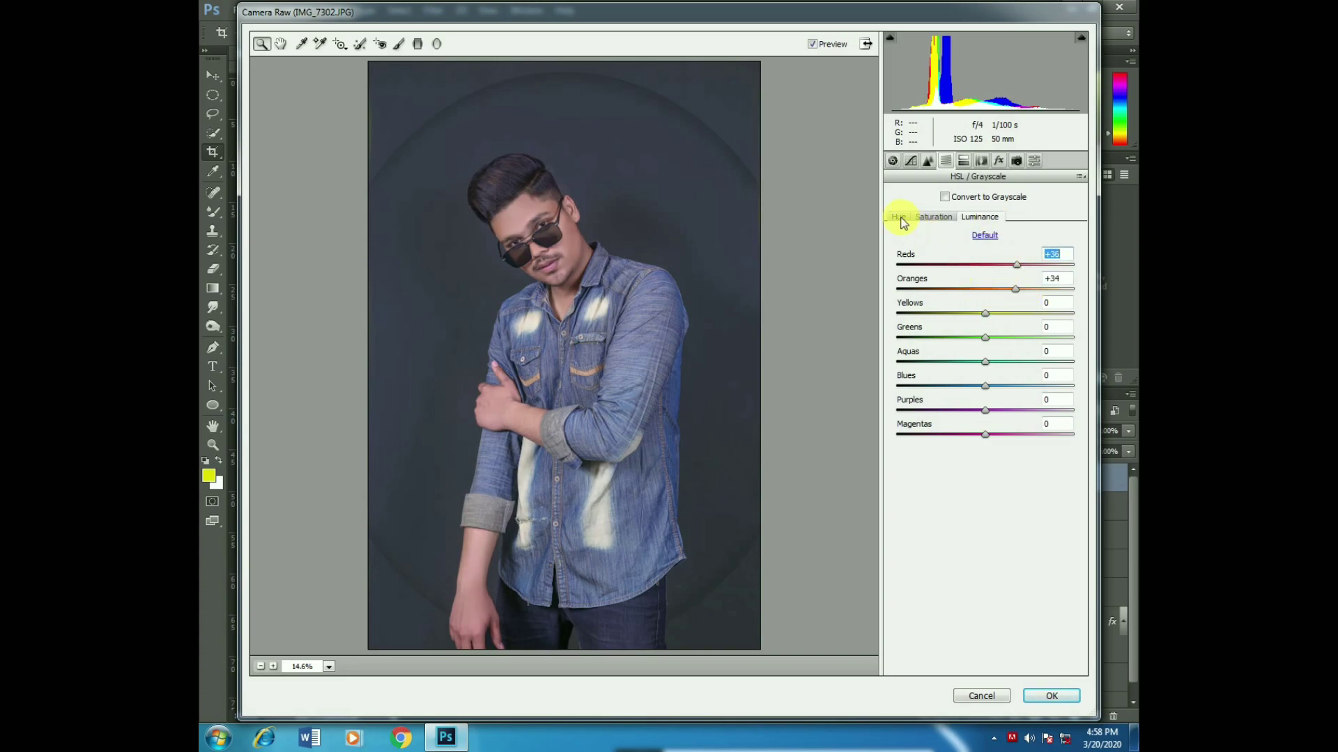
mouse_move(985, 386)
mouse_down()
mouse_move(929, 384)
mouse_move(1031, 384)
mouse_move(899, 381)
mouse_move(1032, 387)
mouse_move(904, 384)
mouse_up()
click(935, 216)
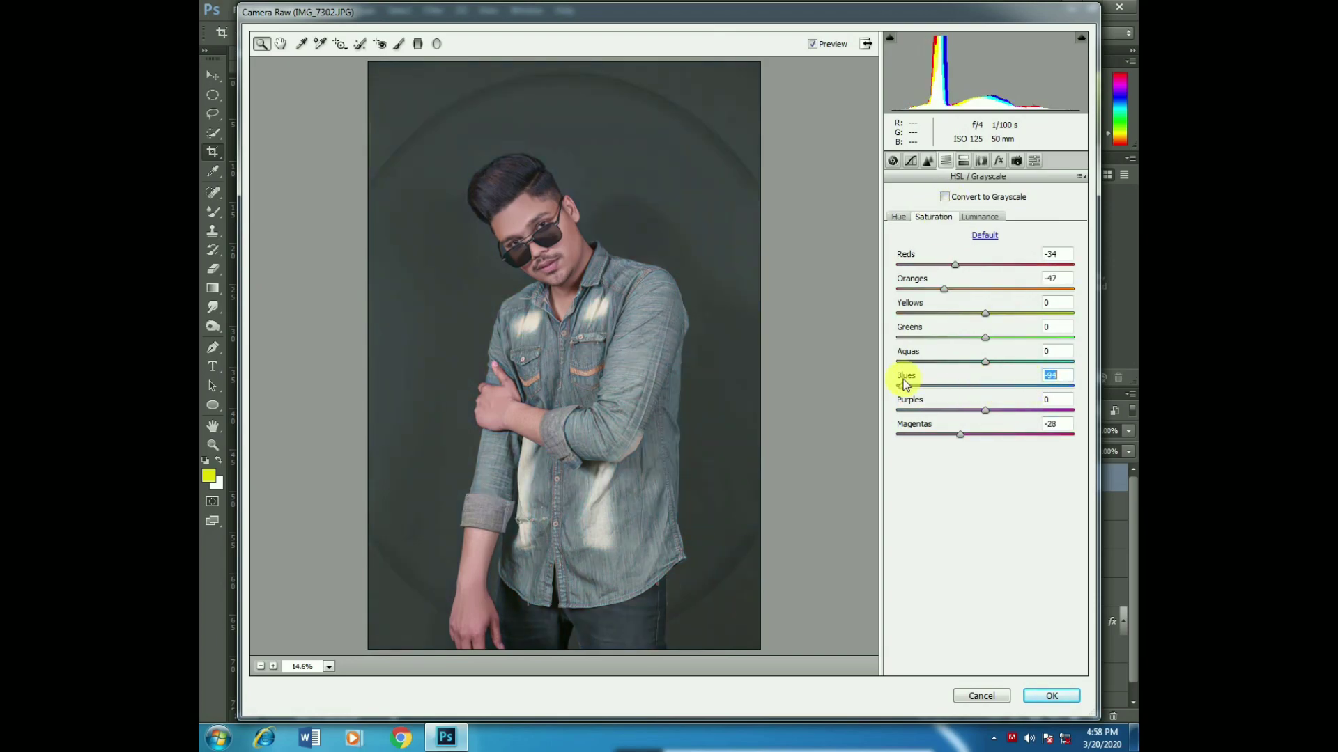
click(998, 161)
mouse_move(985, 349)
mouse_down()
mouse_move(949, 350)
mouse_move(996, 380)
mouse_move(958, 350)
mouse_up()
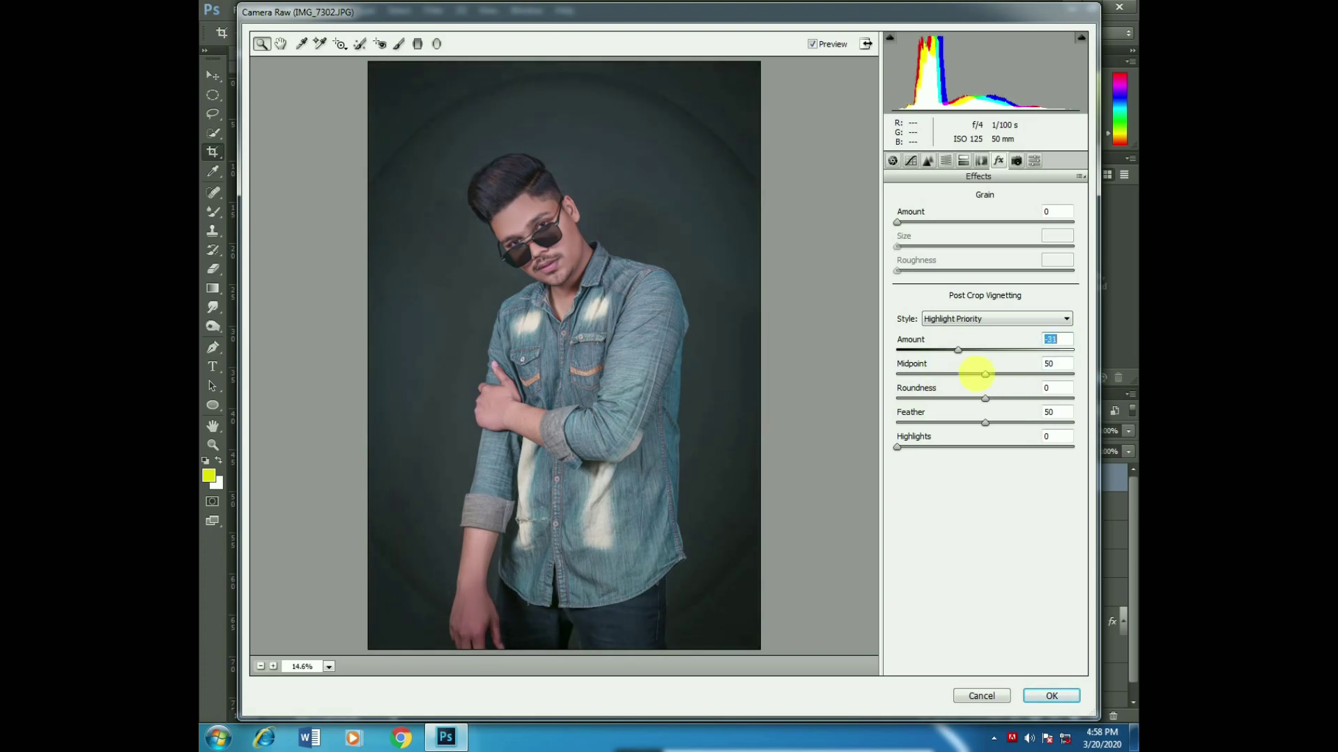
- Brighten oranges further, cool the temperature, adjust tint, and ease highlights back up
click(945, 161)
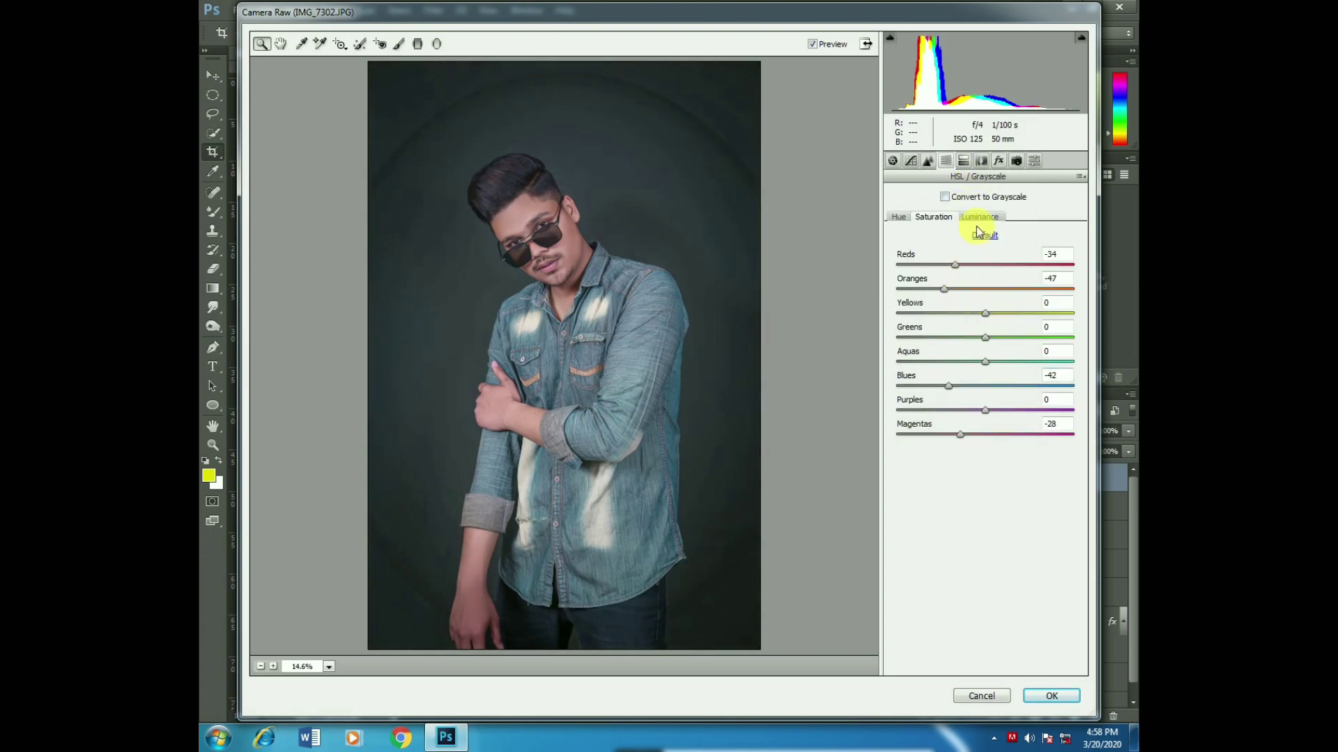
click(977, 219)
drag(985, 288, 1038, 289)
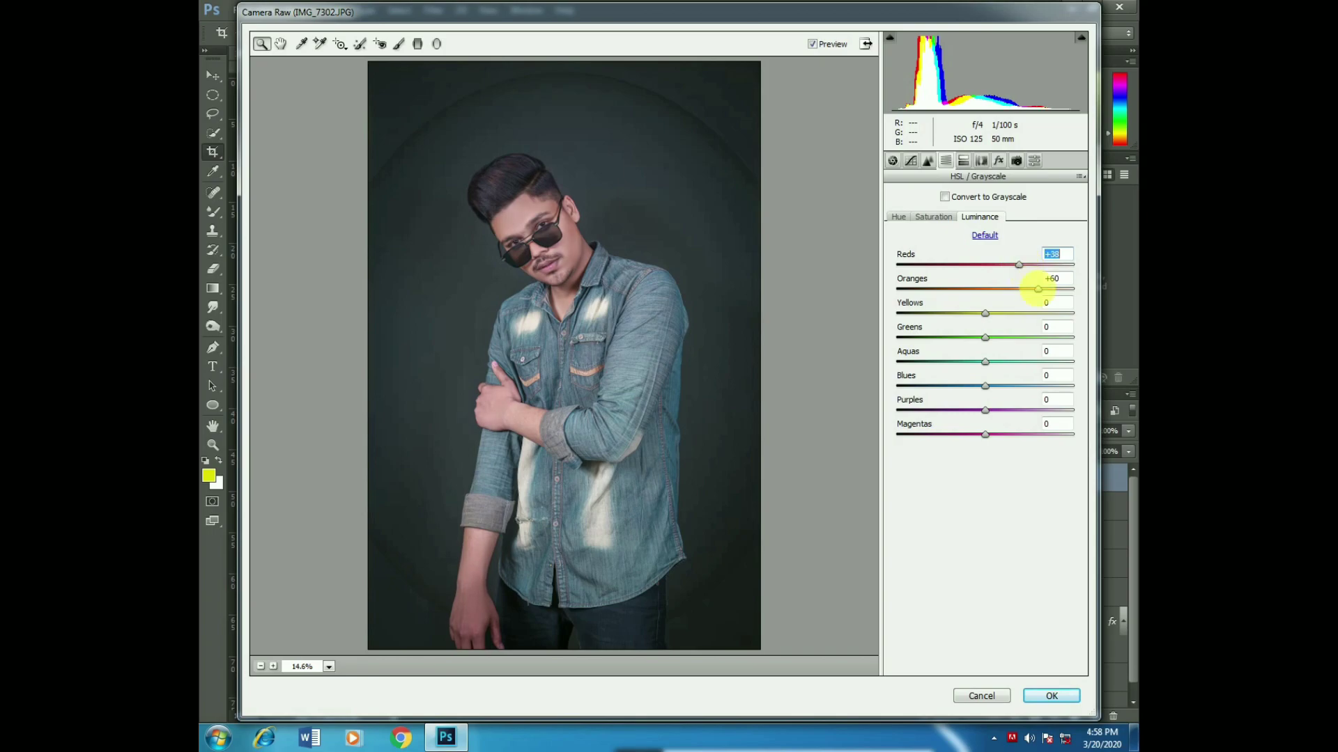
click(893, 162)
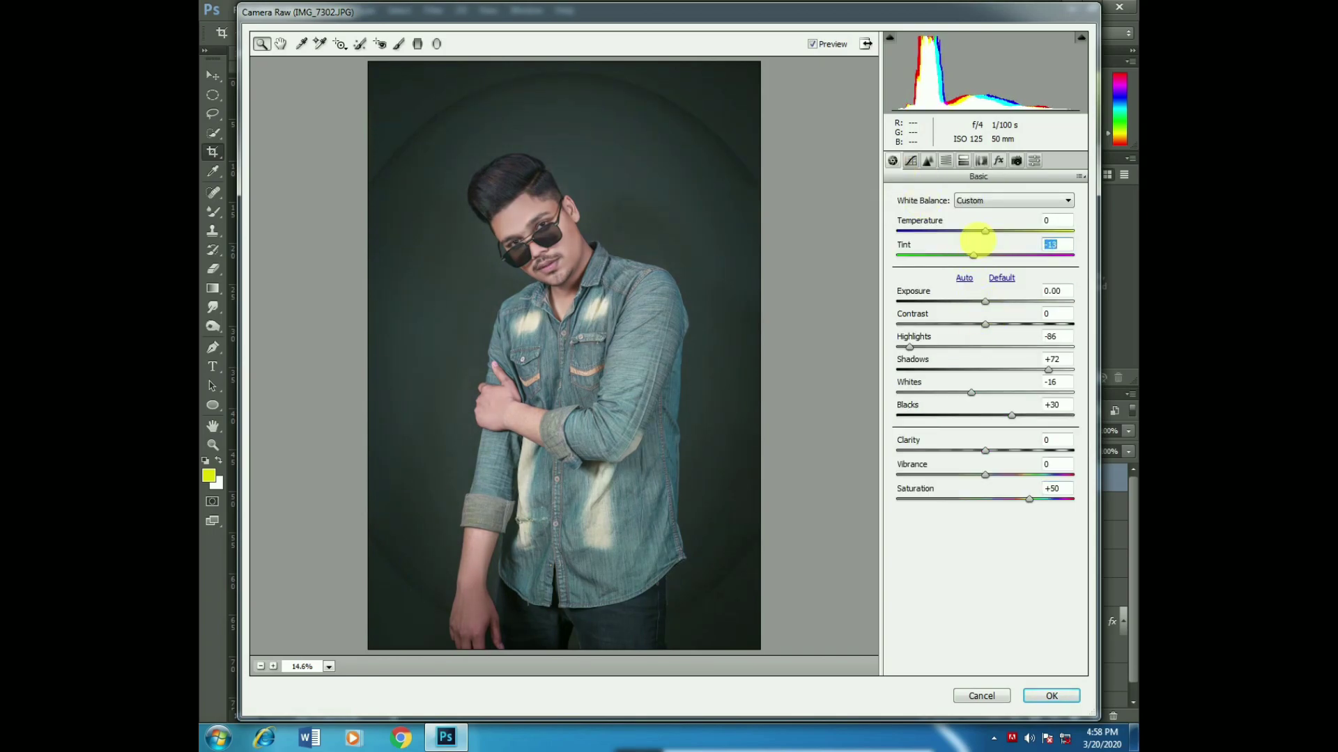
drag(988, 233, 982, 233)
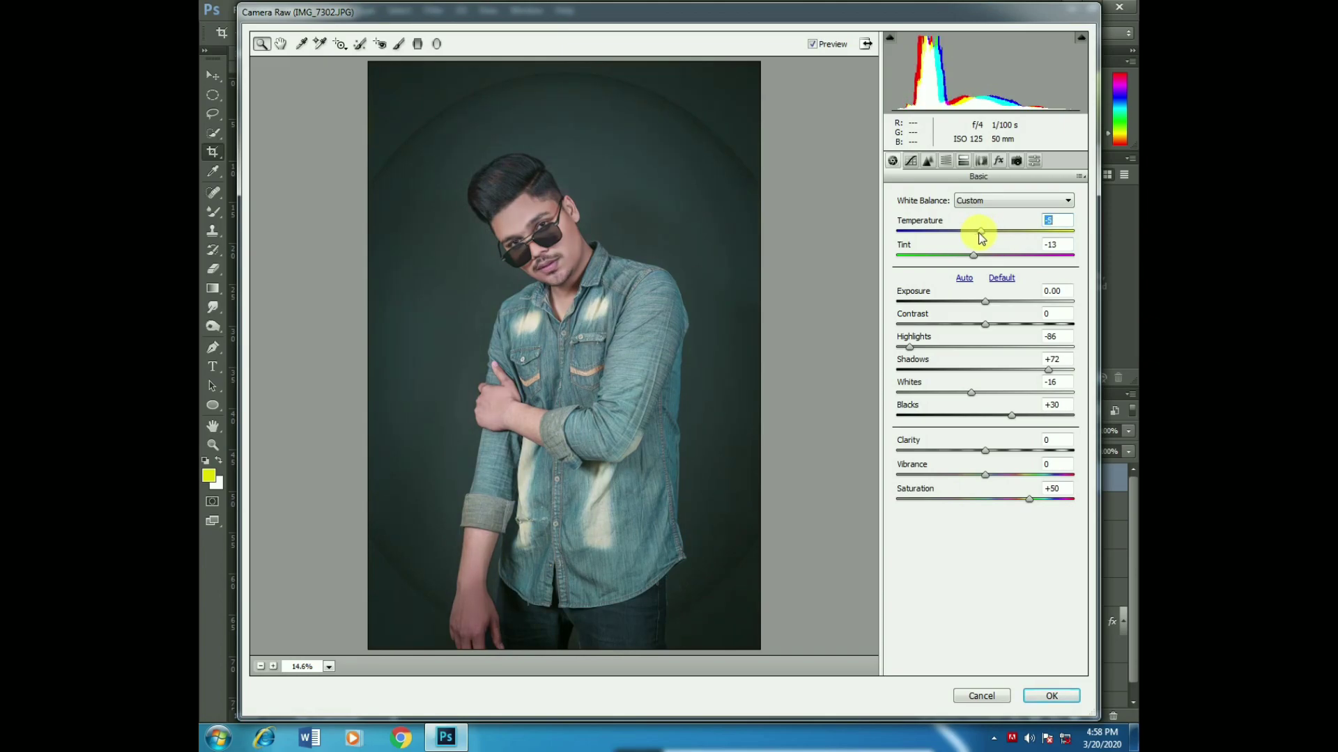
click(972, 256)
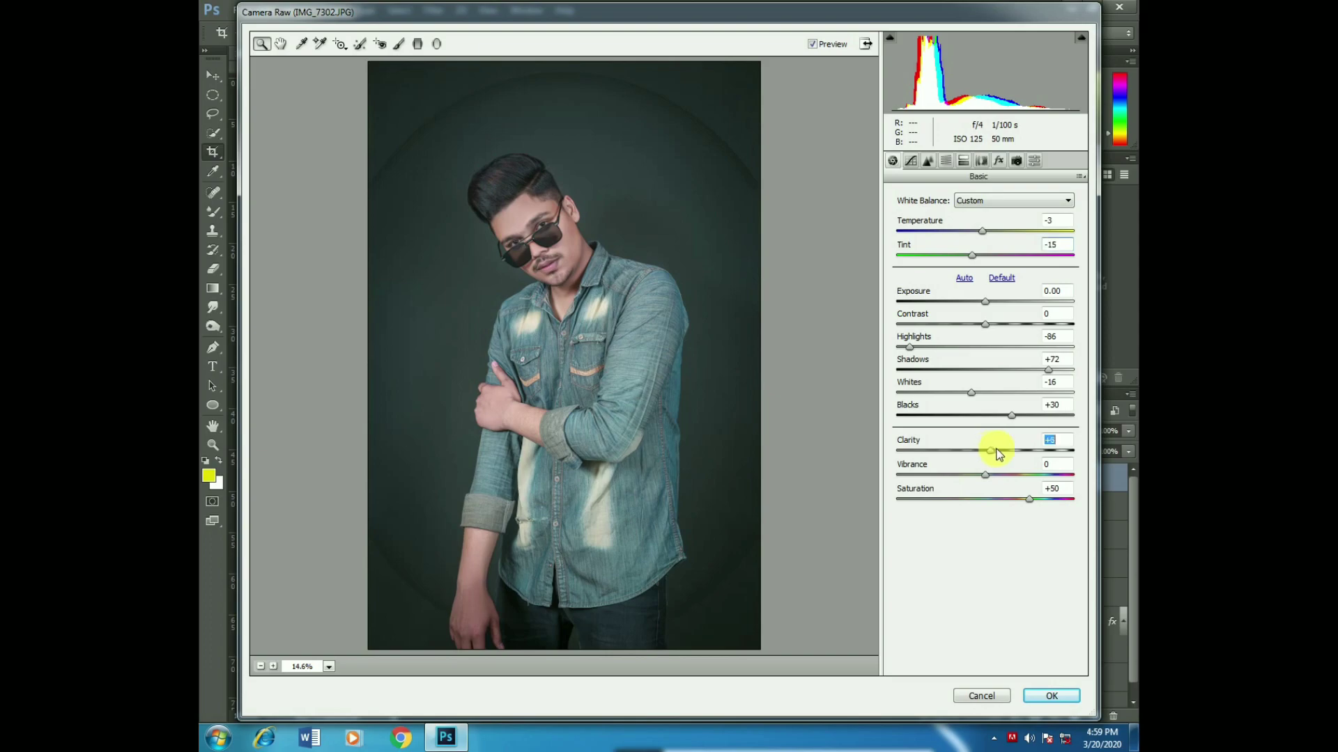
drag(912, 348, 917, 348)
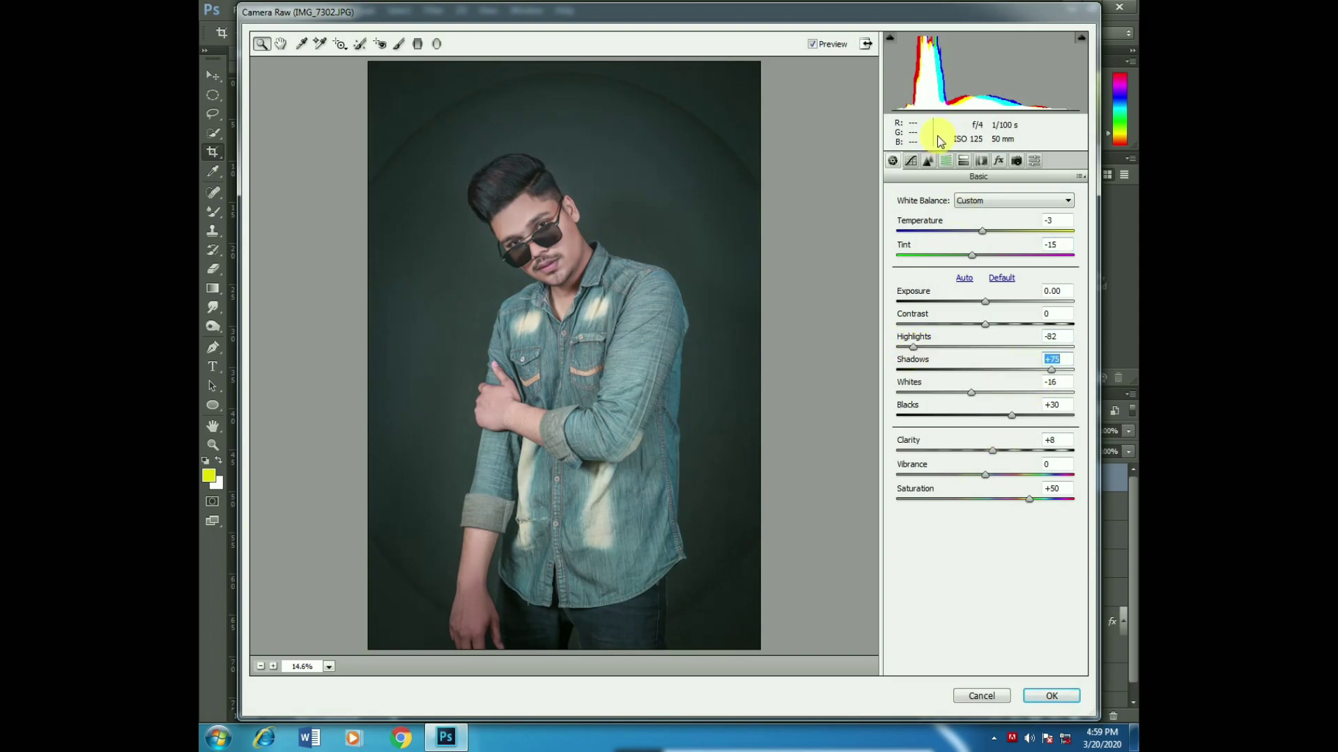
- Lessen the edge vignette slightly and return to the Basic controls
click(945, 160)
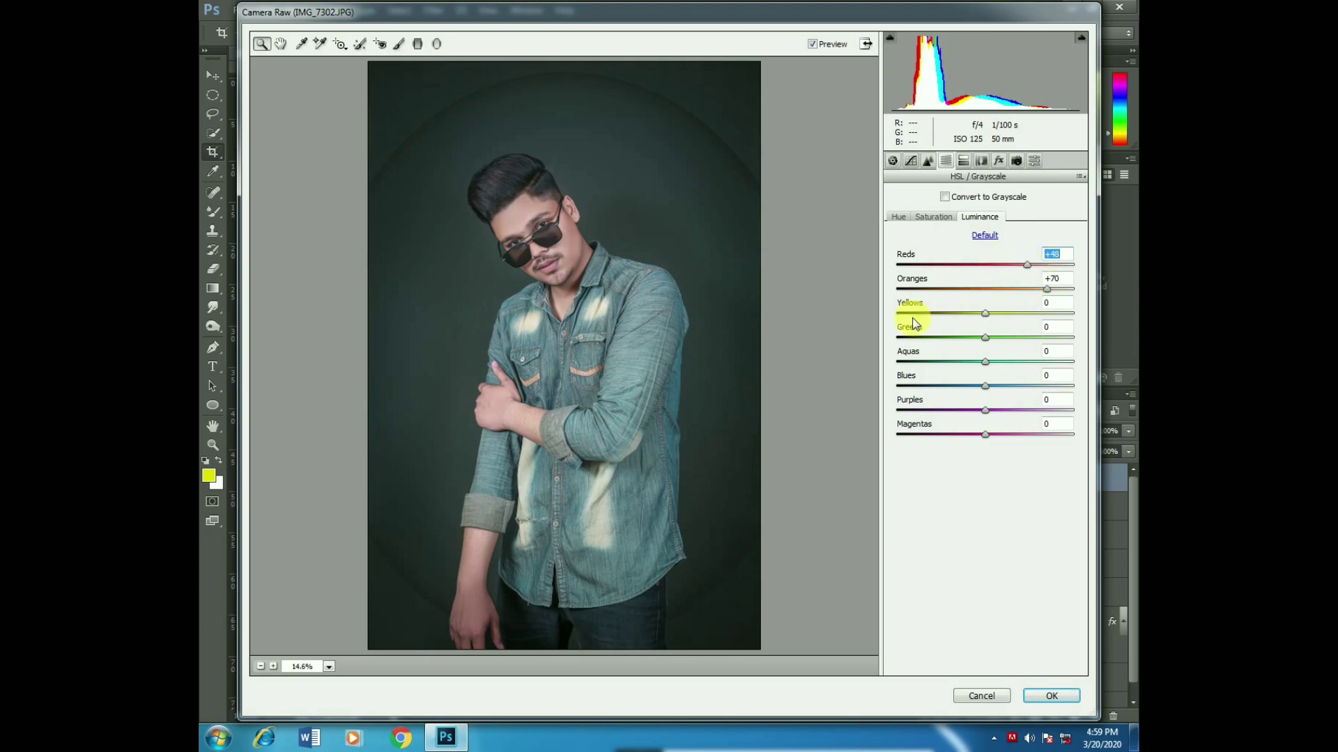
click(998, 160)
click(952, 348)
key(ctrl+alt+1)
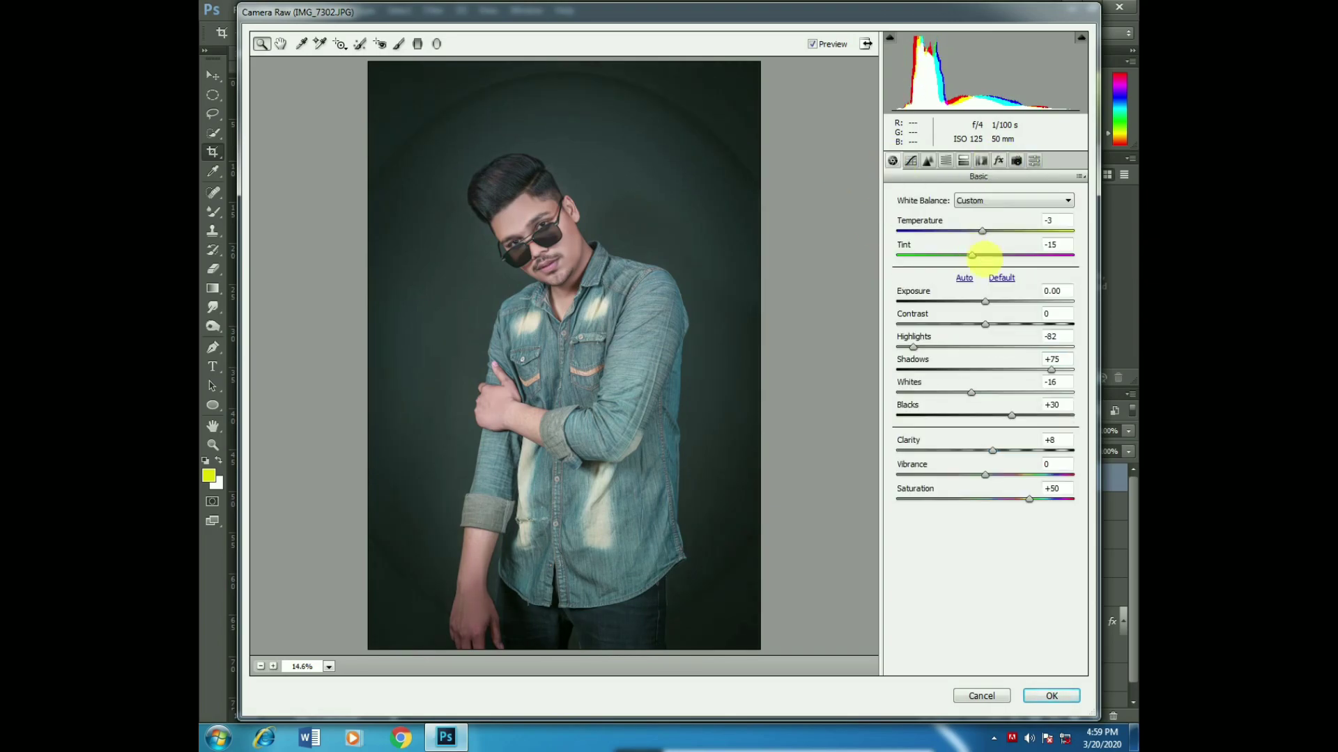
click(990, 301)
- Apply the Camera Raw grade, then push the top of the hair down-left with Liquify
click(1036, 698)
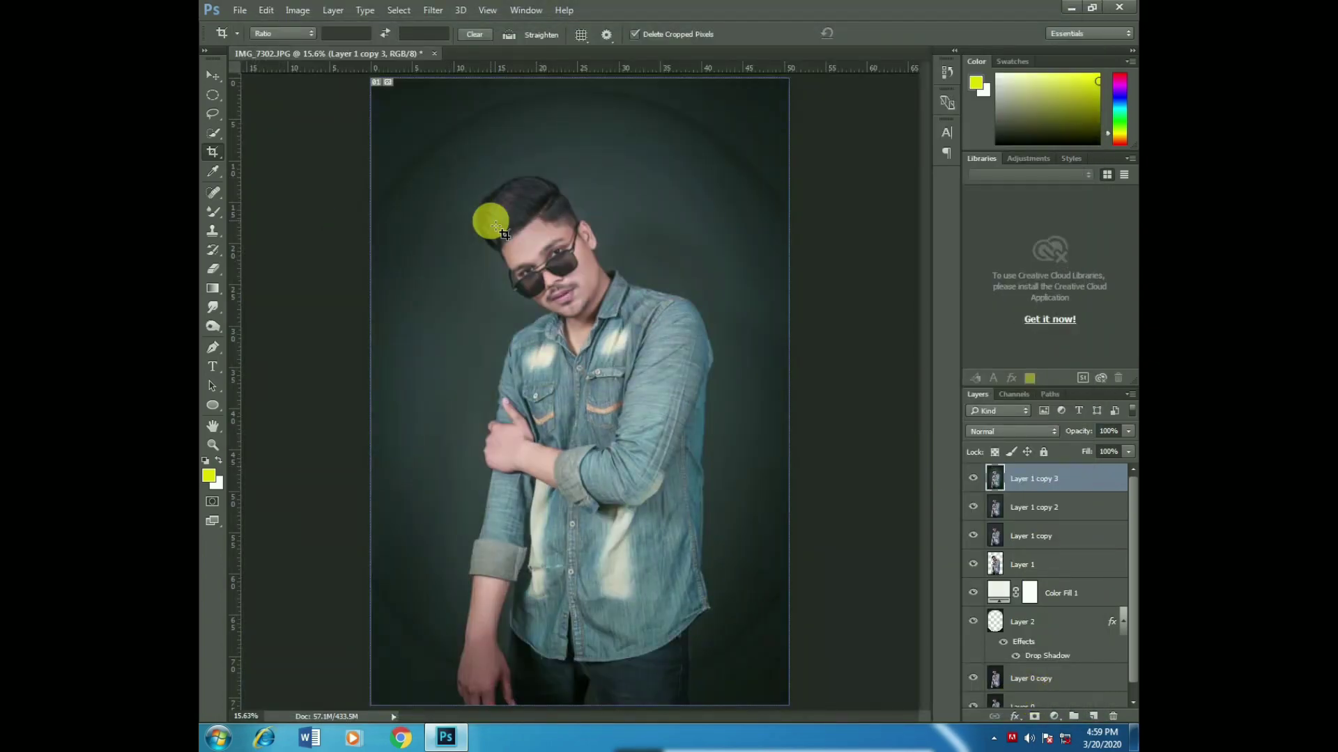
click(433, 10)
click(476, 129)
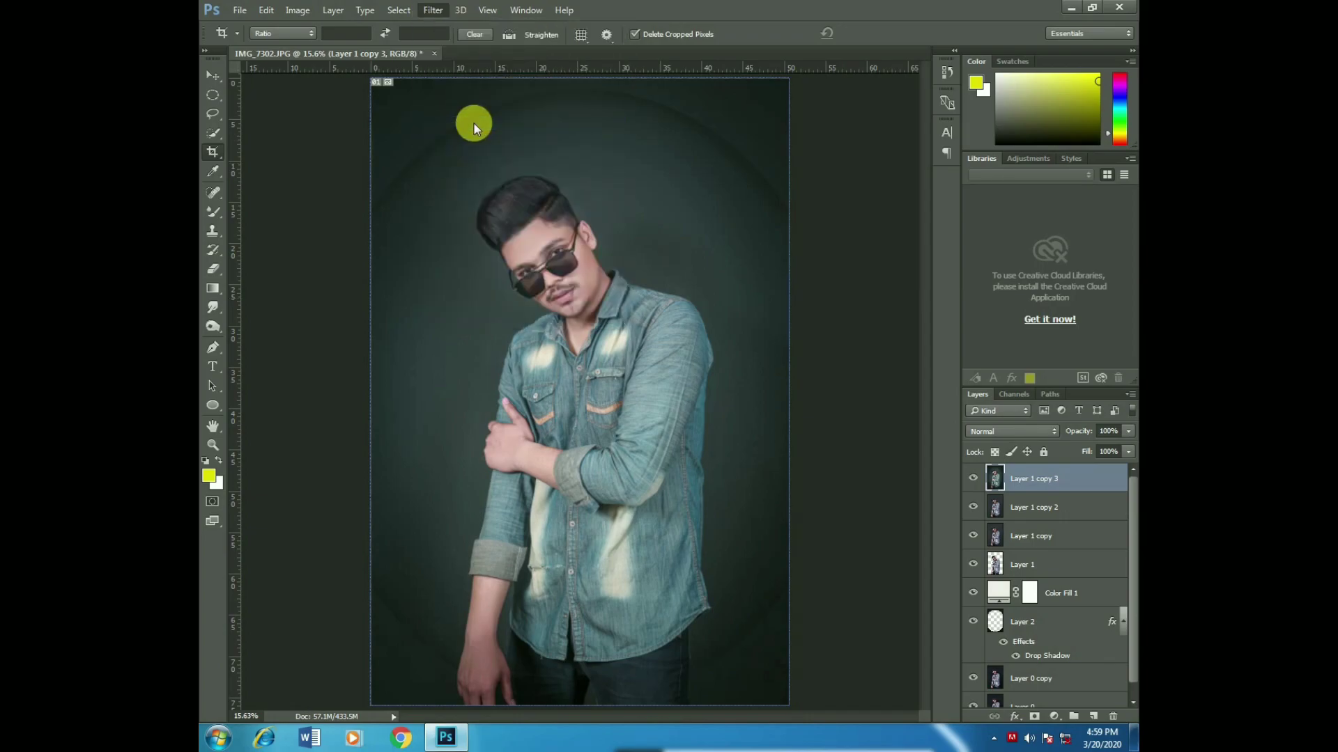
key(bracketright)
drag(478, 149, 439, 197)
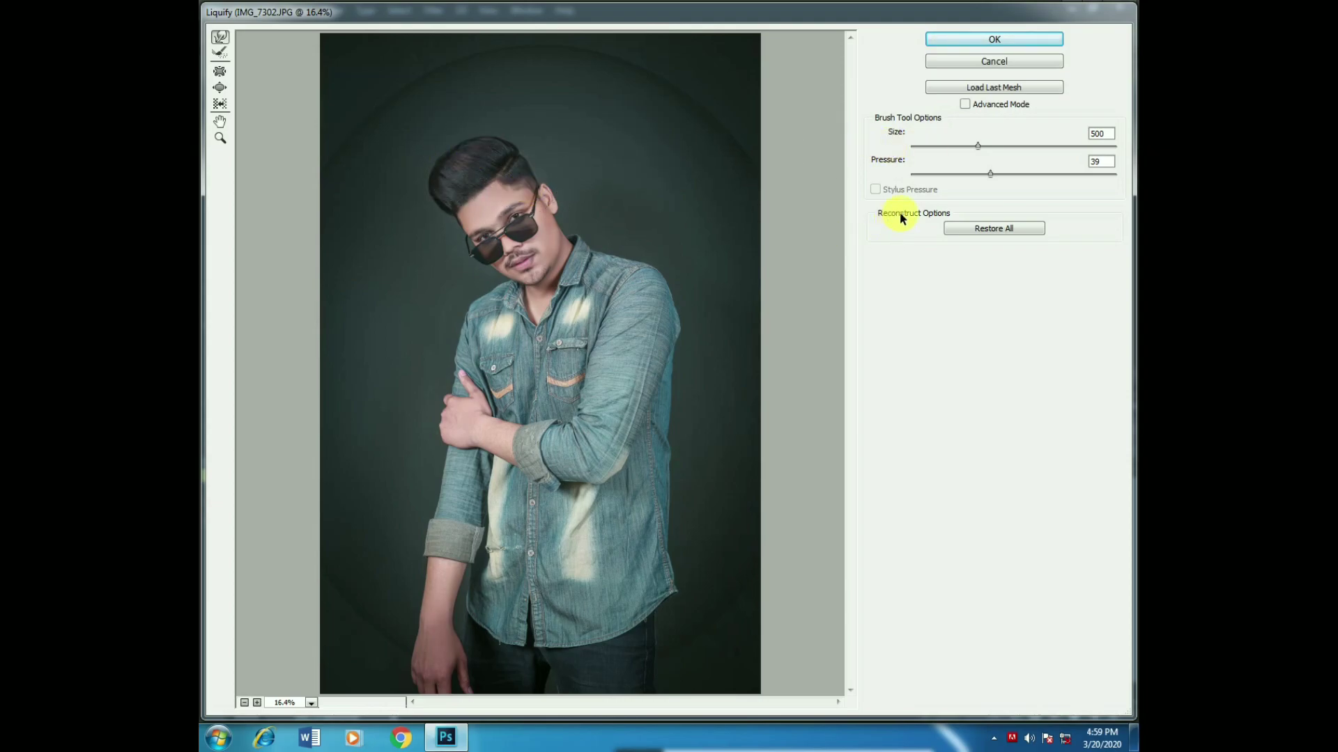
click(974, 43)
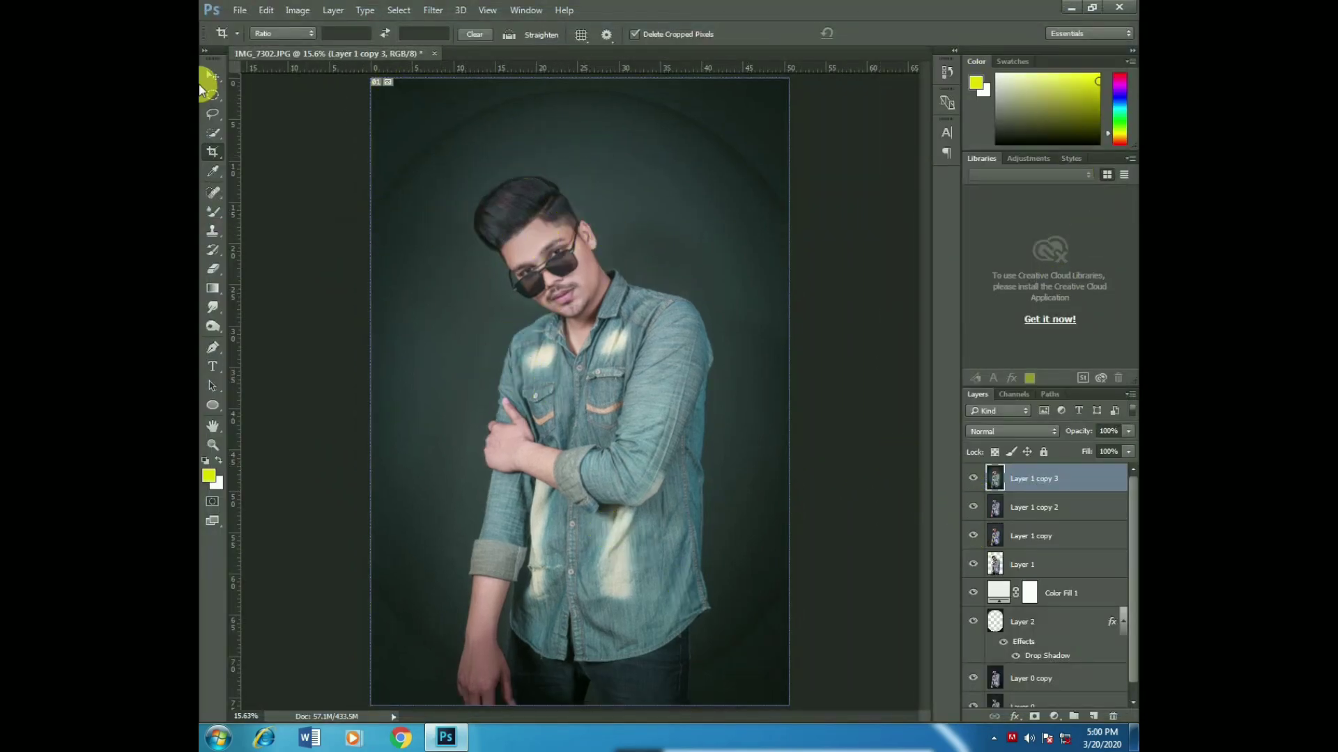
right_click(213, 95)
click(292, 92)
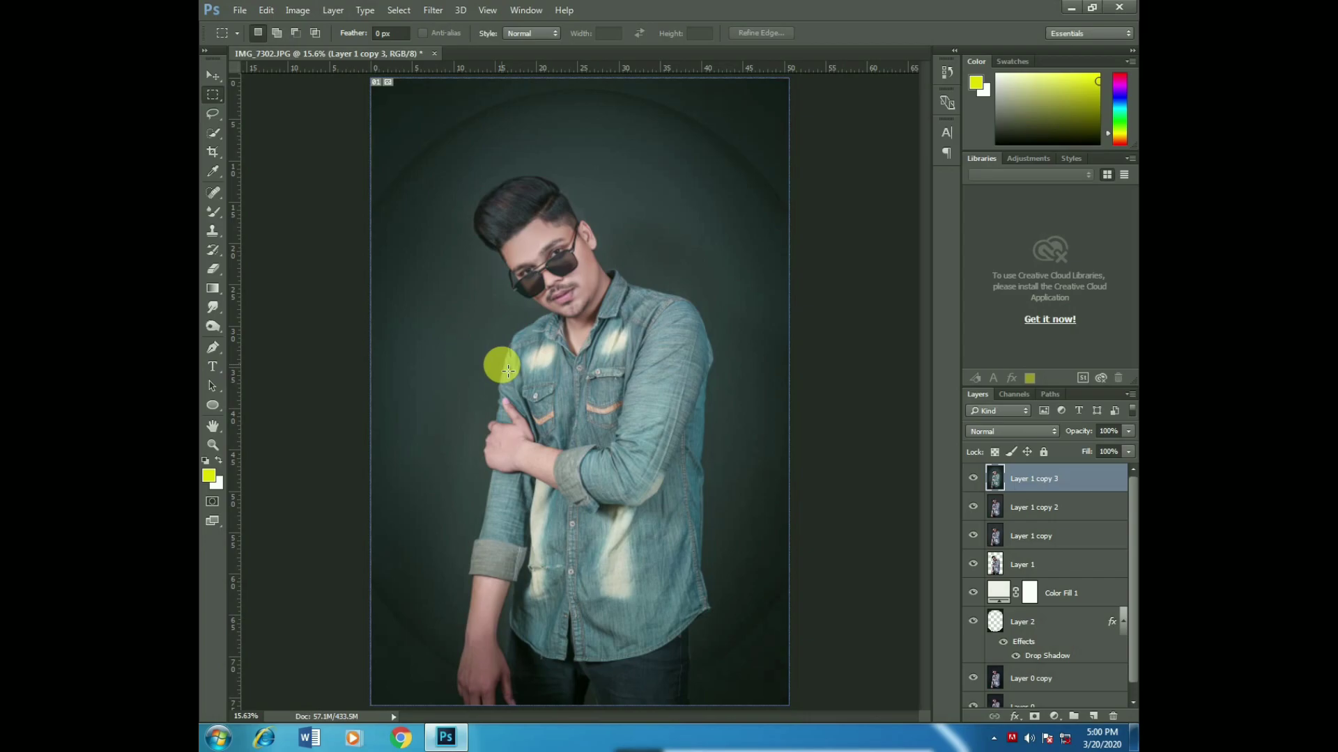
click(240, 9)
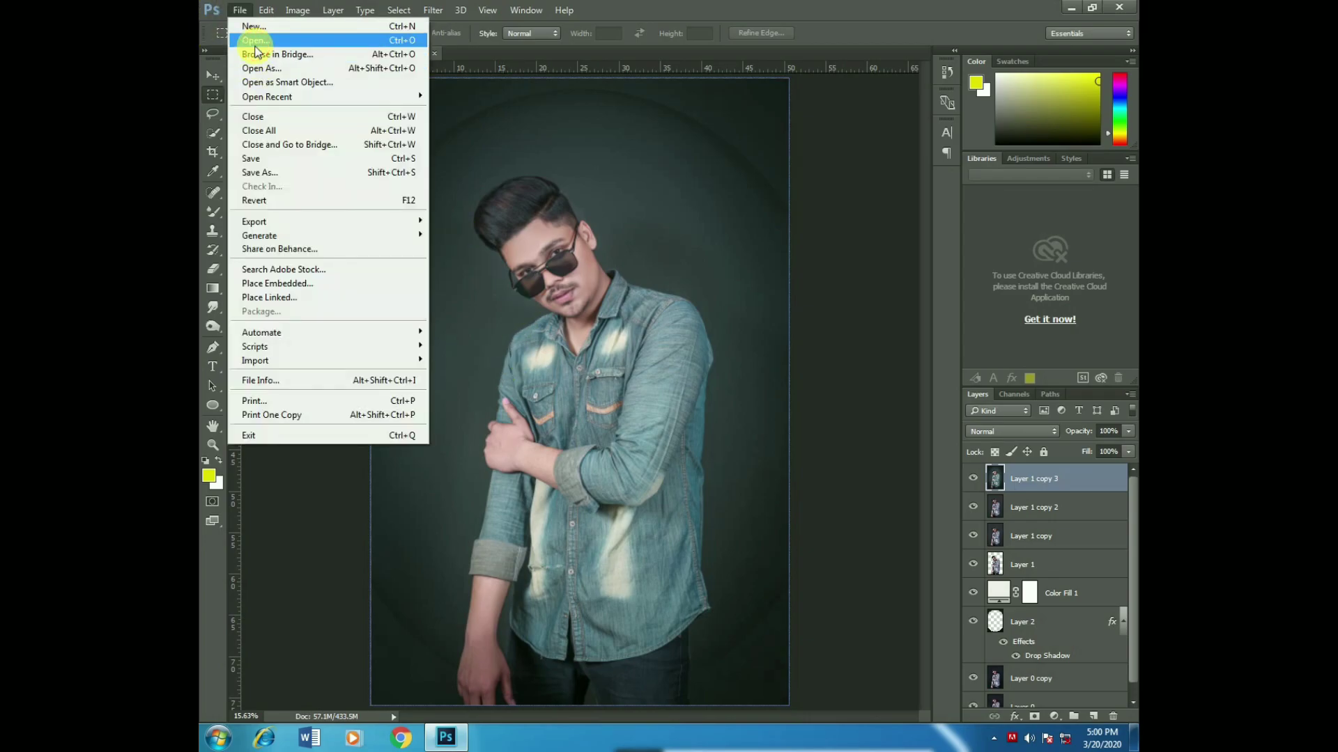
click(252, 36)
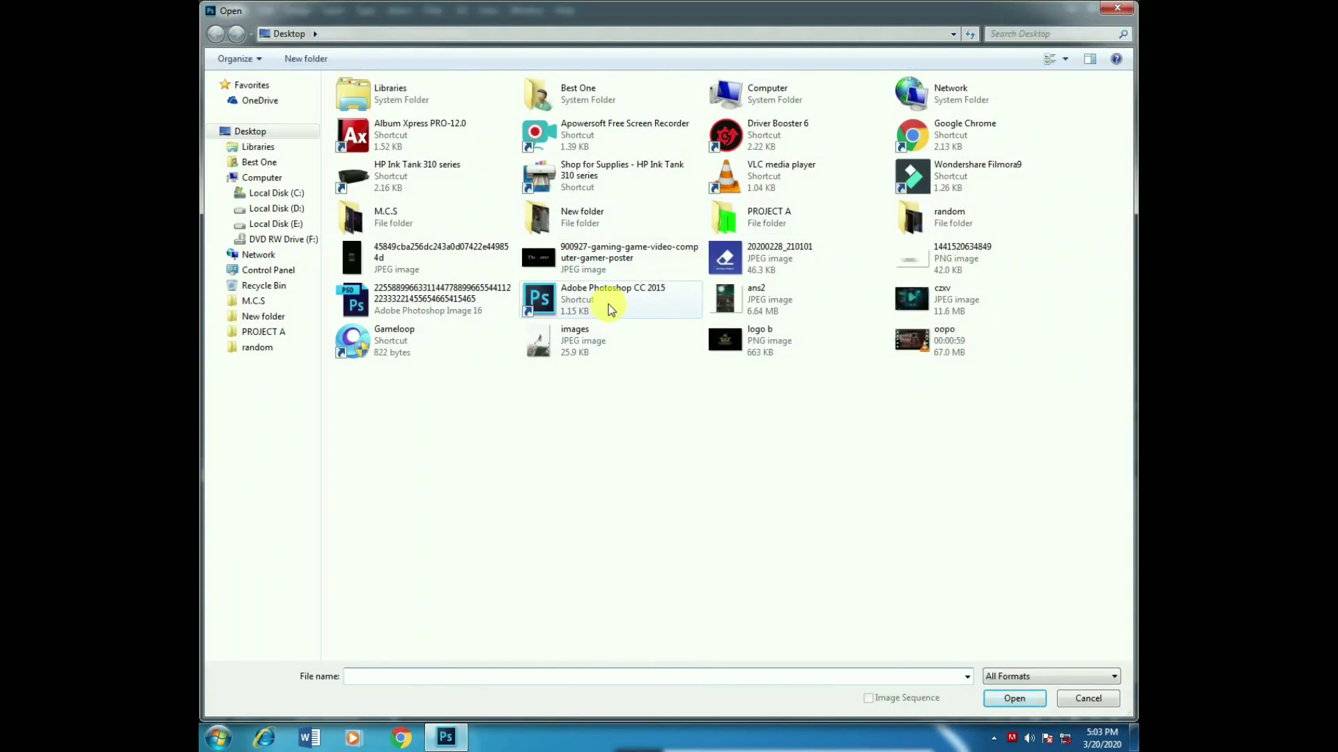
click(400, 271)
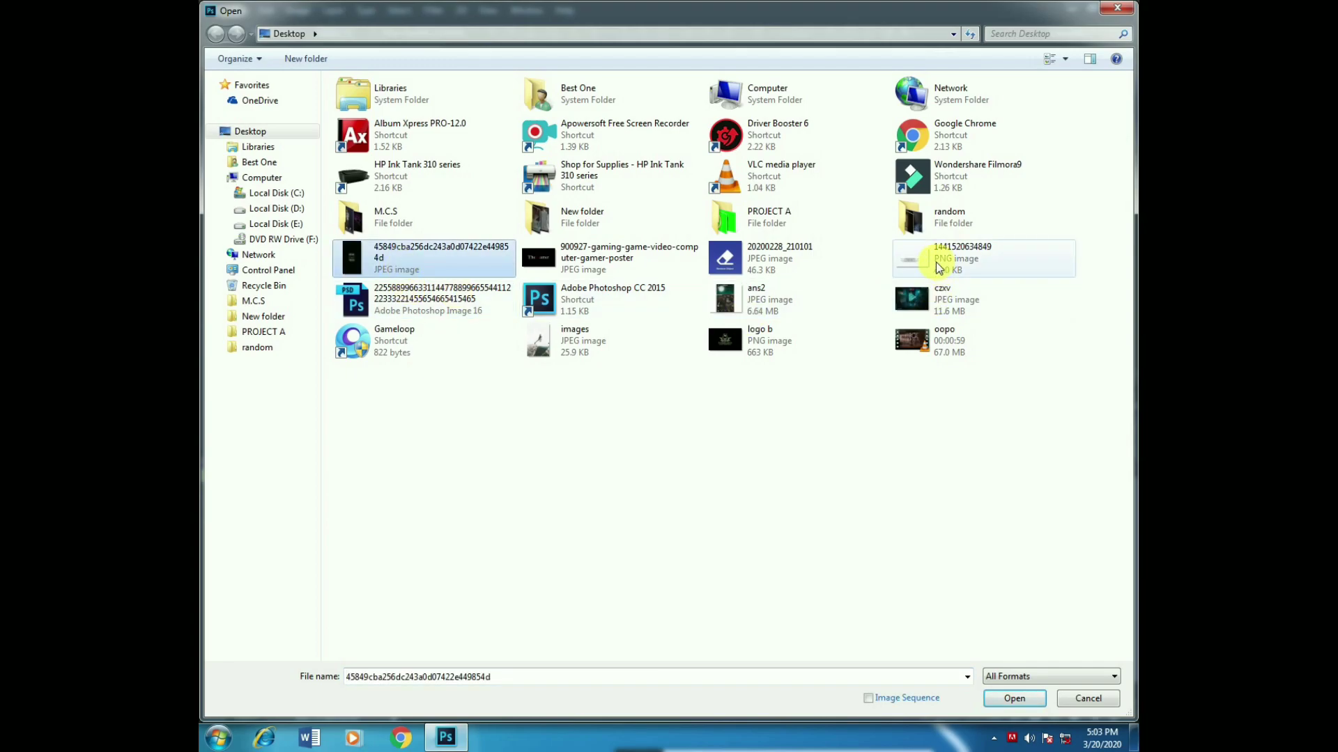
ctrl+click(935, 262)
click(1004, 699)
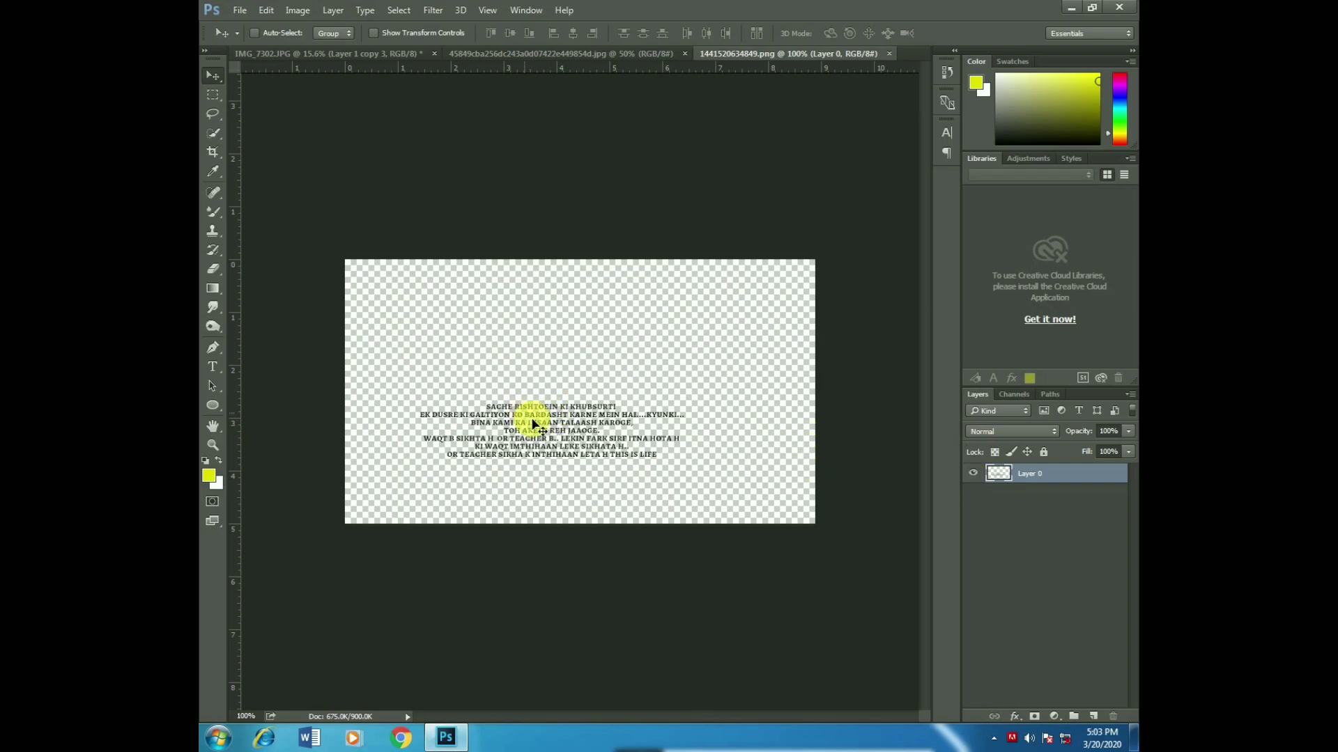
click(311, 53)
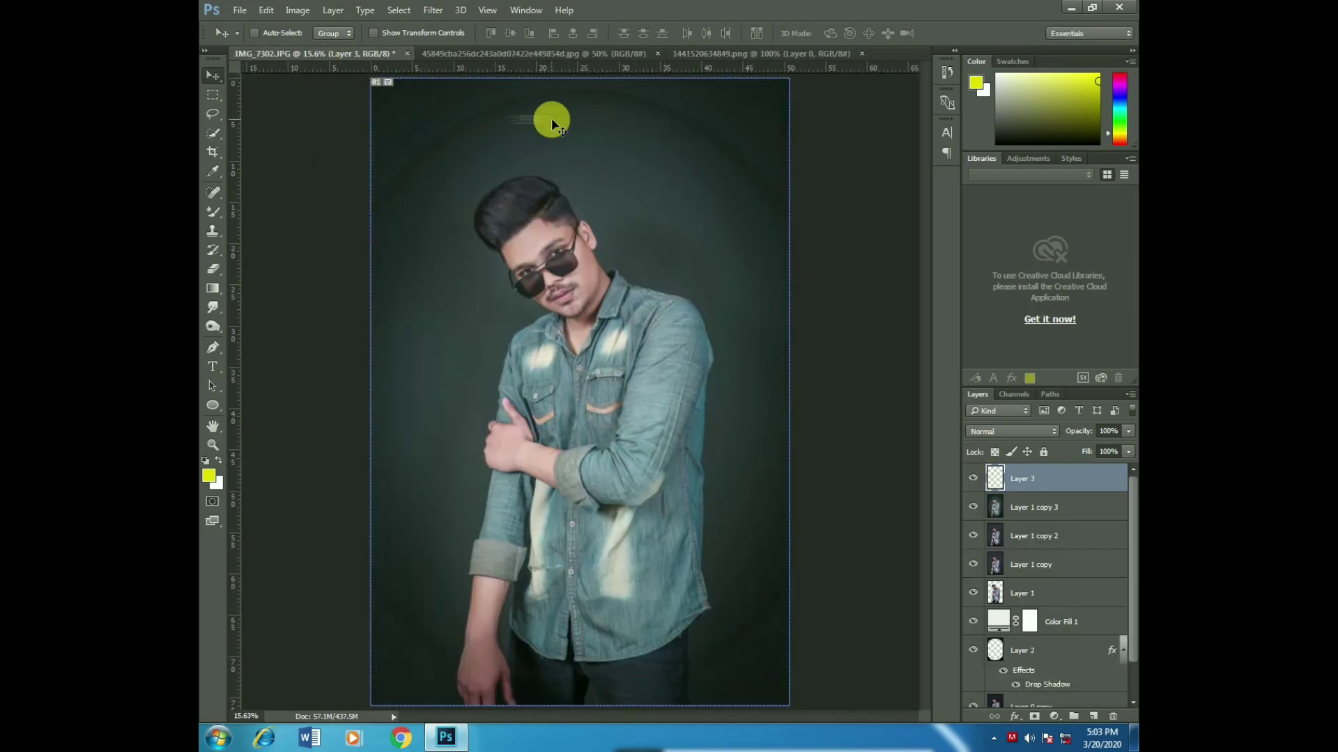
- Enlarge the quote text layer and reposition it near the top of the portrait
key(ctrl+t)
drag(561, 130, 649, 163)
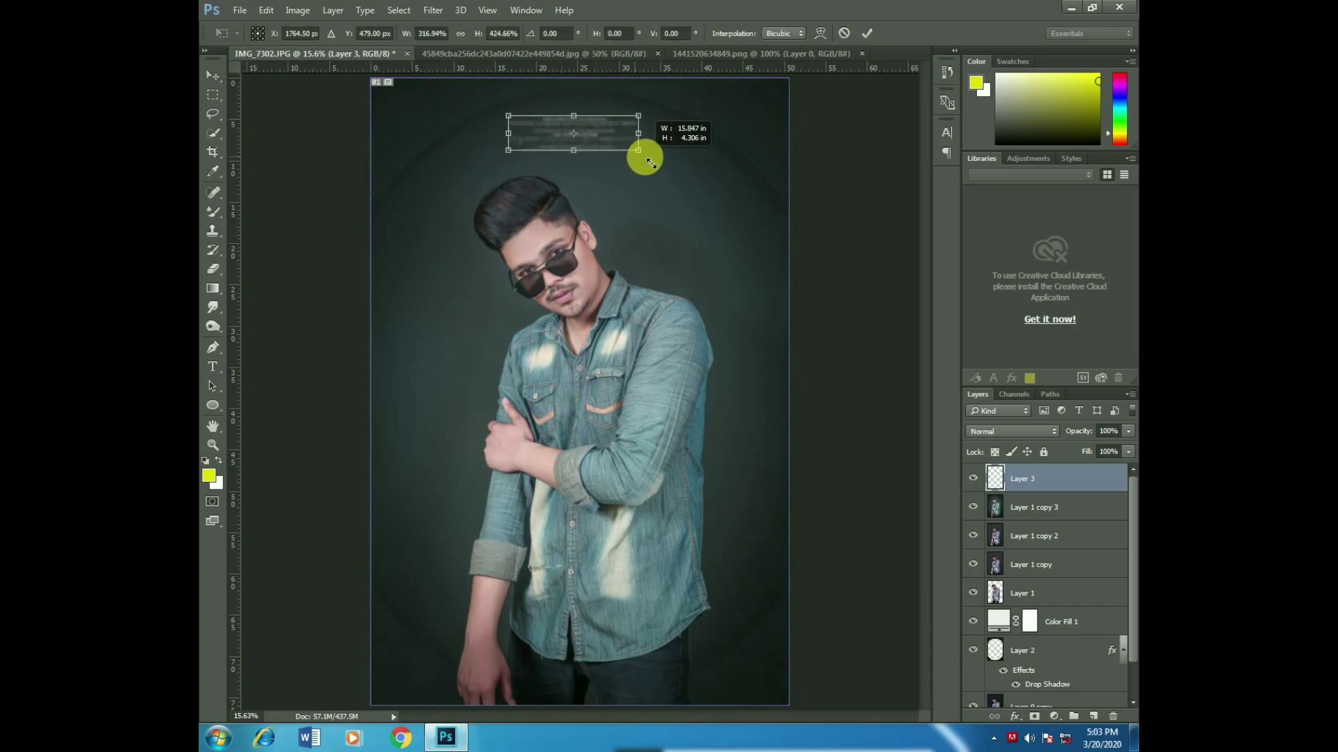
click(866, 33)
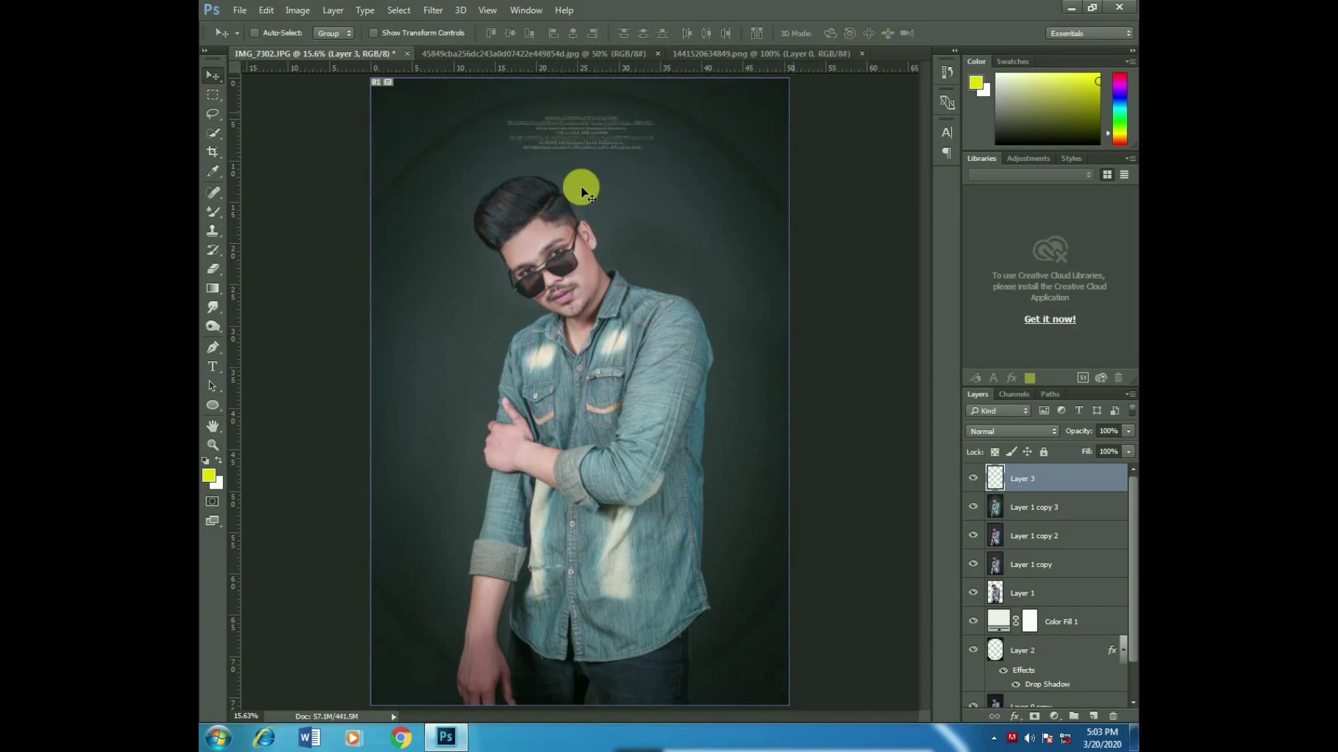
right_click(995, 479)
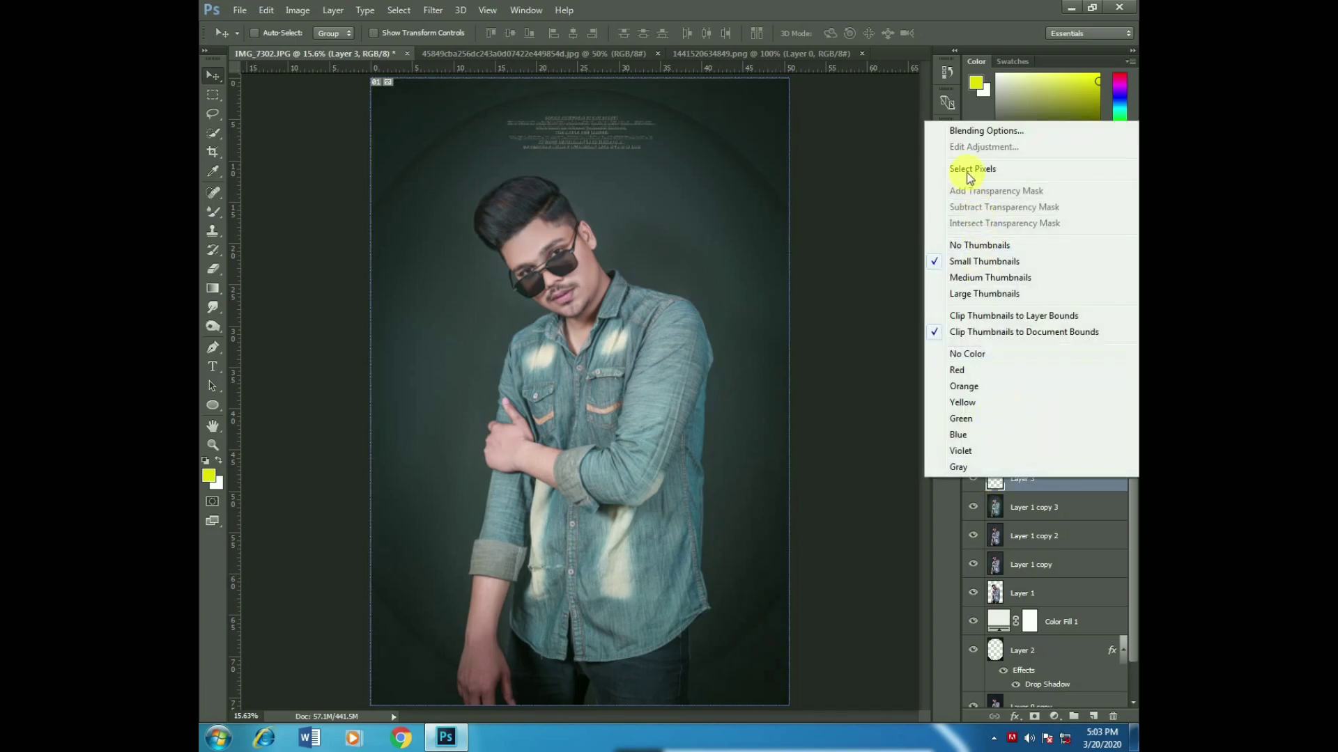
click(970, 170)
mouse_move(613, 117)
mouse_down()
mouse_move(636, 197)
mouse_move(678, 174)
mouse_up()
key(ctrl+d)
- Delete the top line 'SACHE RISHTOEIN KI KHUBSURTI' and fit the image on screen
key(z)
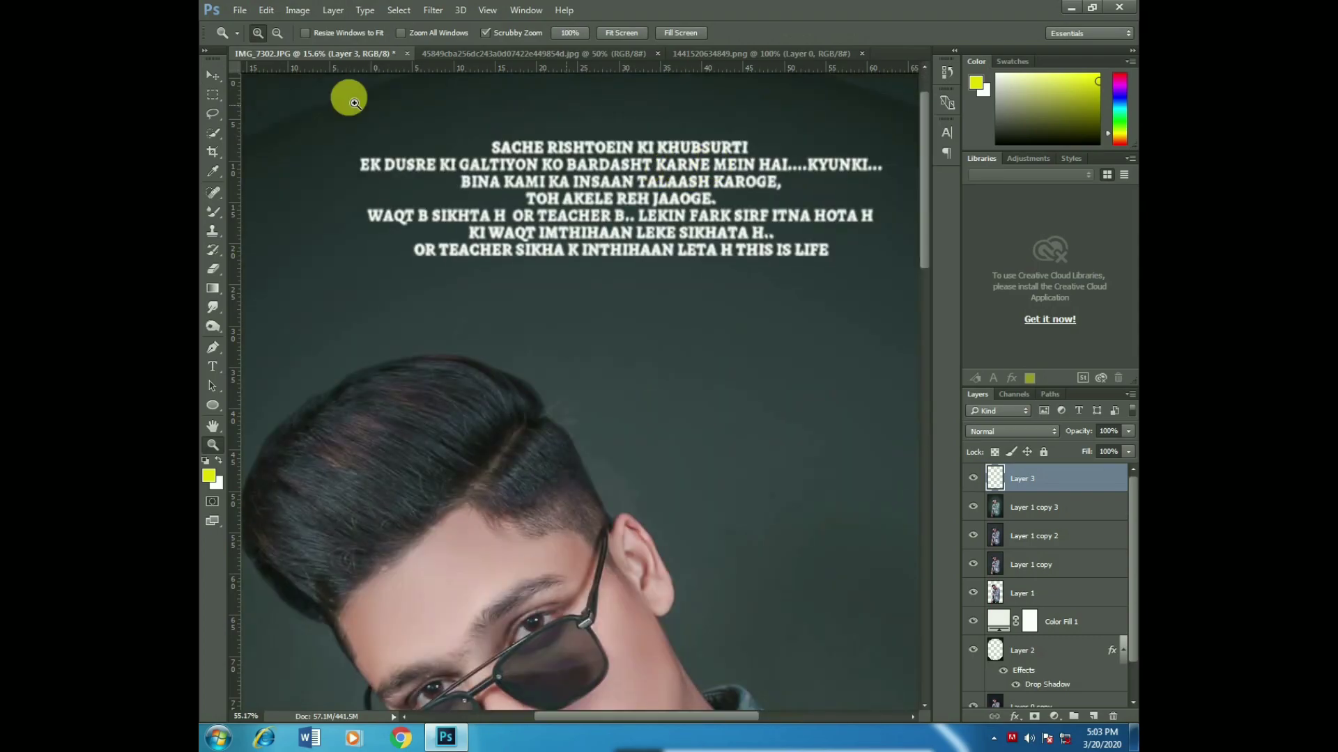
click(214, 103)
click(293, 94)
drag(477, 113, 910, 162)
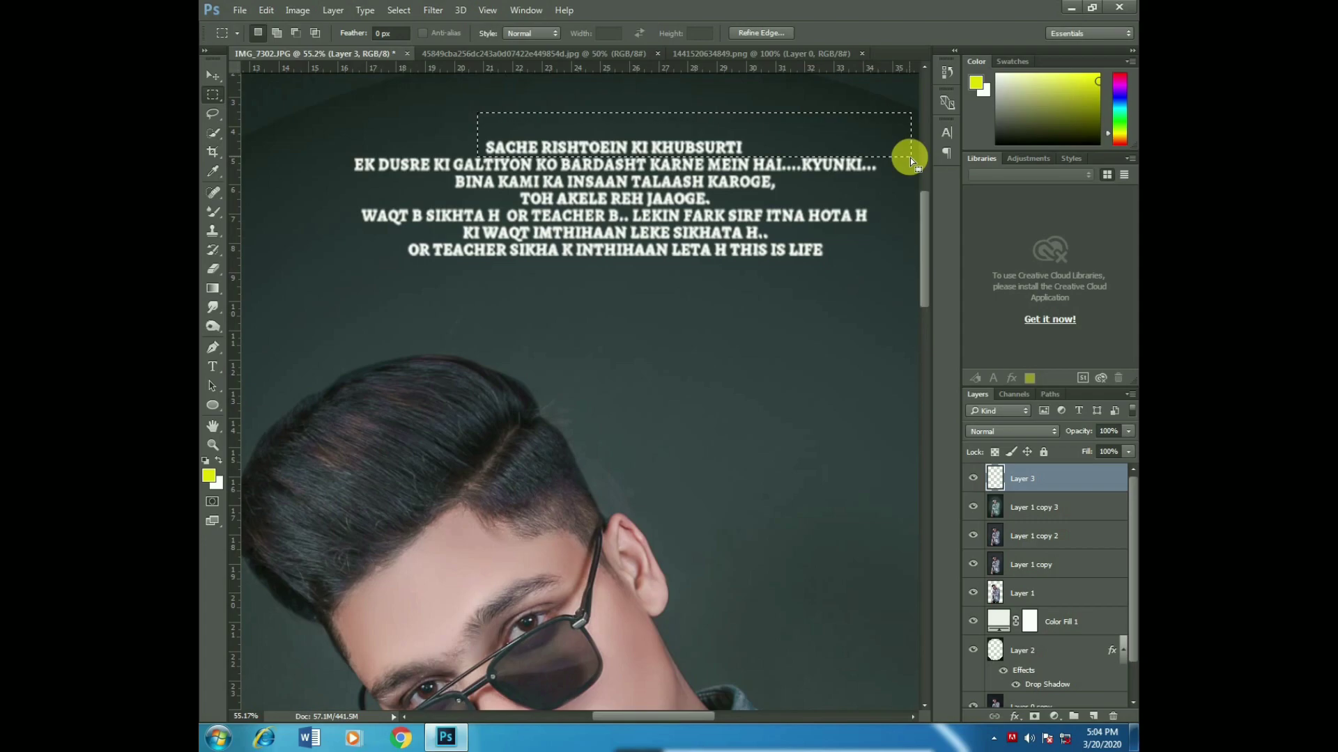
key(Delete)
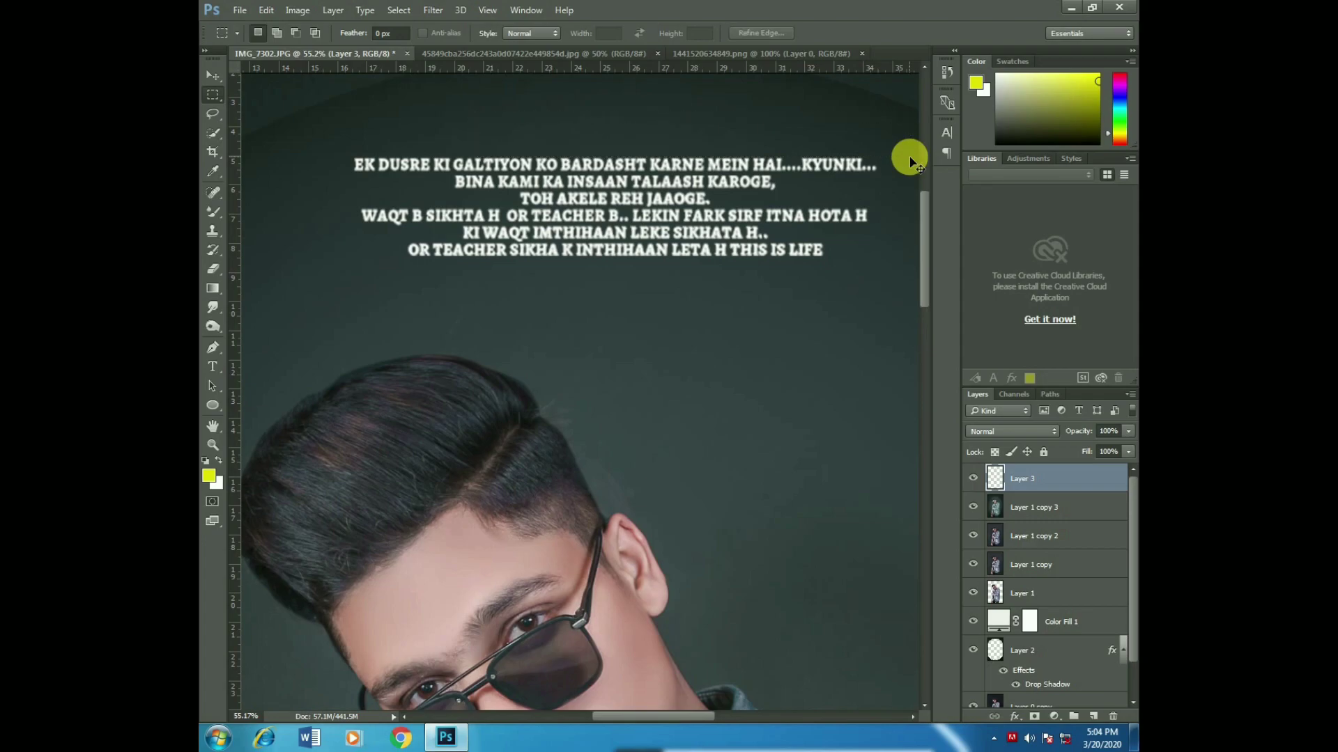
key(ctrl+0)
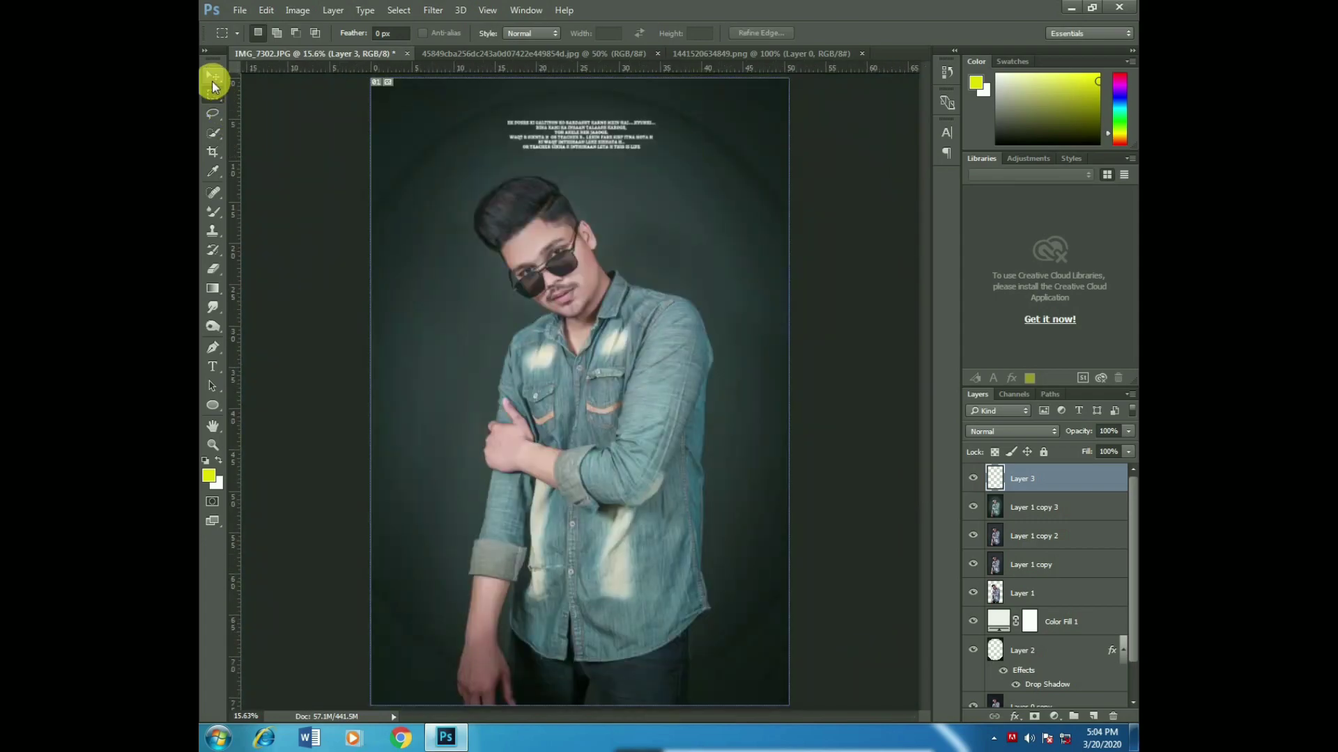
- Shrink the quote text with Free Transform and nudge it up and left
click(213, 76)
key(ctrl+t)
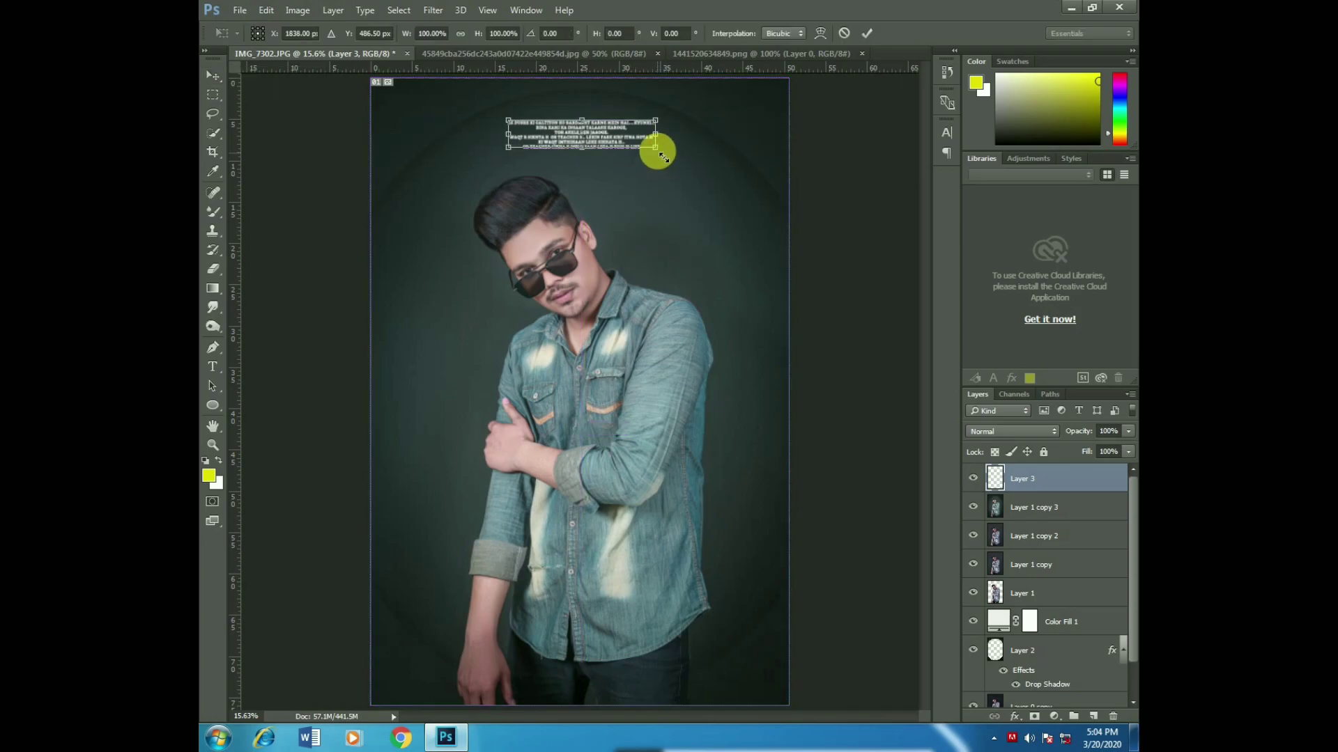
mouse_move(664, 156)
mouse_down()
mouse_move(619, 109)
mouse_move(662, 129)
mouse_up()
click(866, 33)
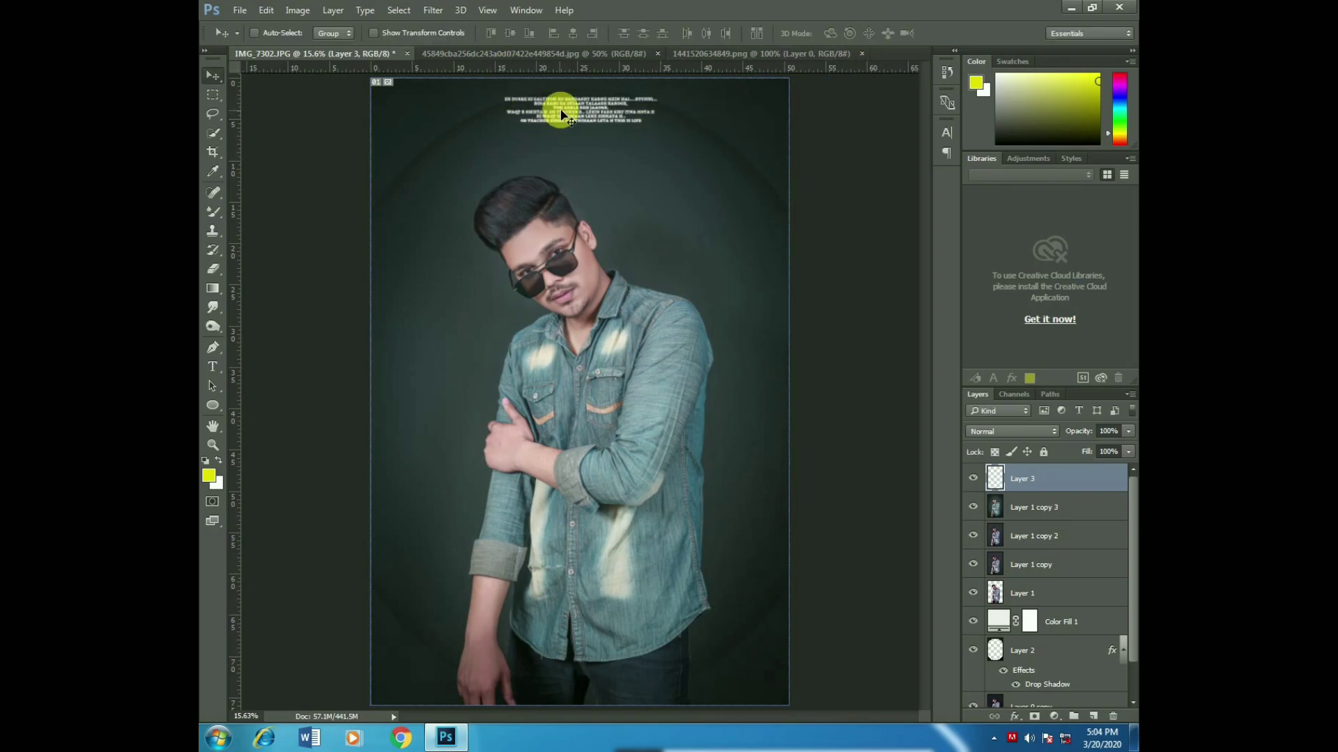
drag(557, 113, 566, 108)
- Fade the quote text layer to 36% opacity
click(1128, 431)
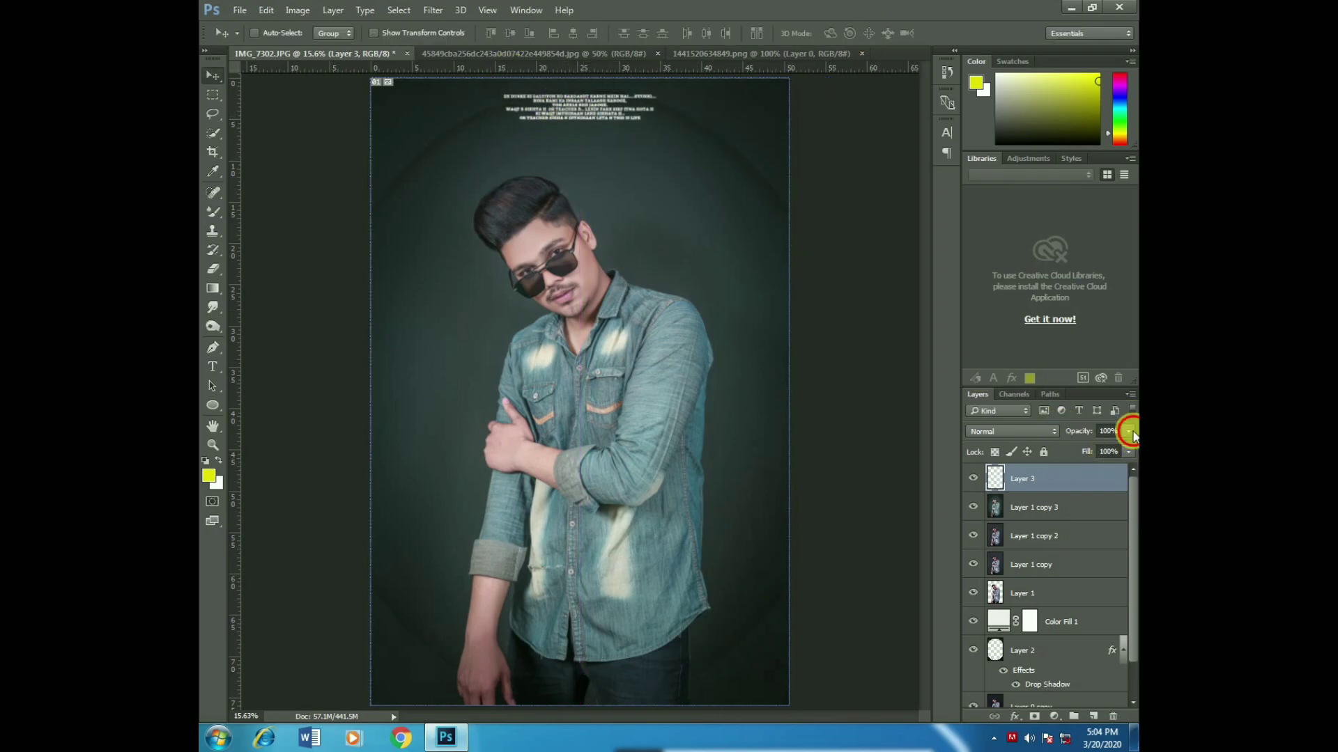
drag(1130, 446, 1072, 445)
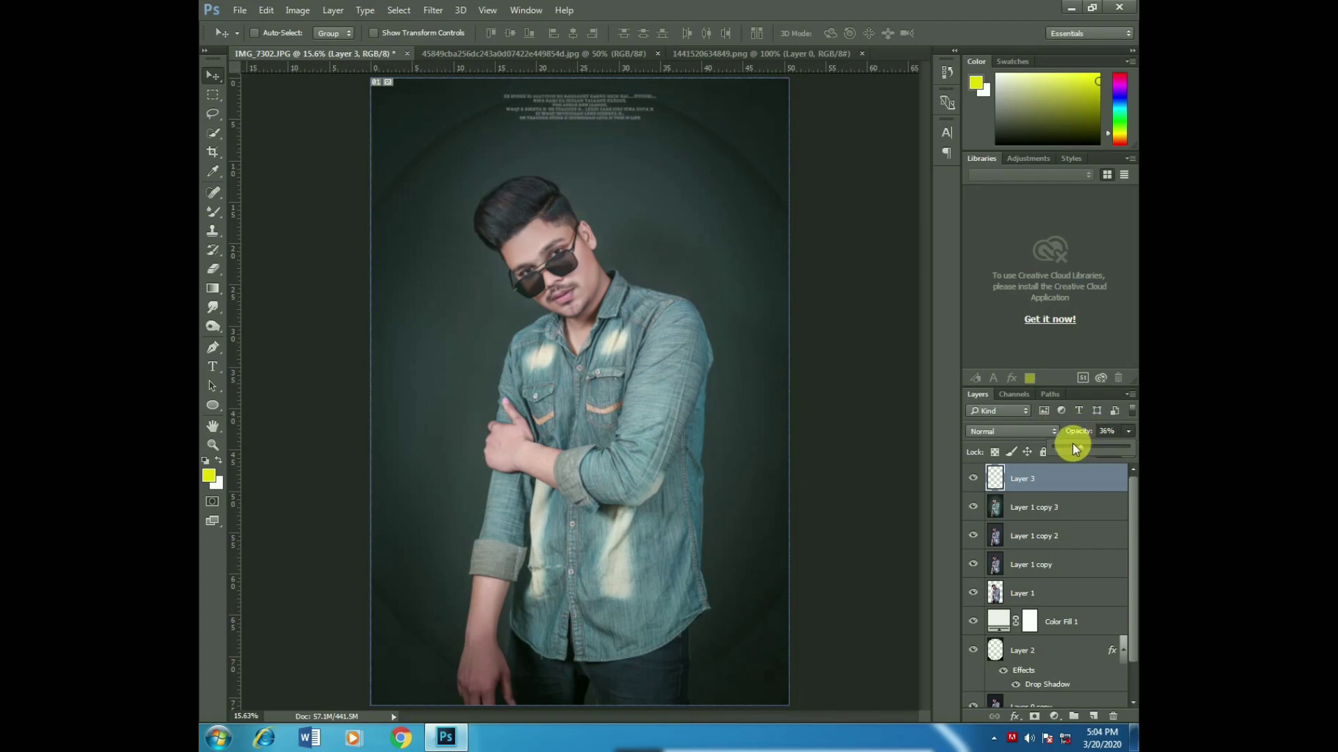
mouse_move(606, 161)
mouse_down()
mouse_move(651, 242)
mouse_move(591, 699)
mouse_move(609, 373)
mouse_move(591, 135)
mouse_move(550, 679)
mouse_up()
- Enlarge the quote text, centre it above the head, and bring up the DREAMS document
key(ctrl+t)
mouse_move(619, 650)
mouse_down()
mouse_move(702, 583)
mouse_move(725, 617)
mouse_move(681, 662)
mouse_move(636, 666)
mouse_move(659, 136)
mouse_move(631, 126)
mouse_move(632, 104)
mouse_up()
click(866, 32)
key(ctrl+t)
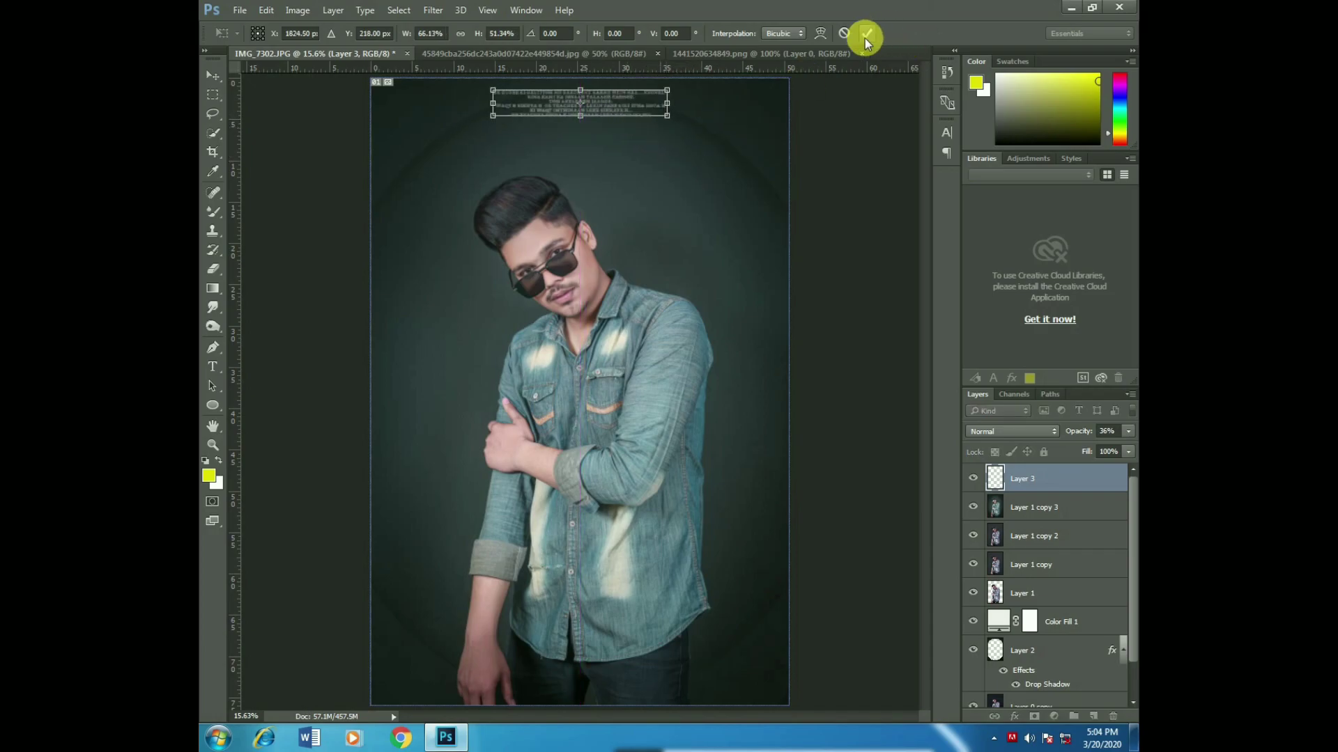
click(866, 33)
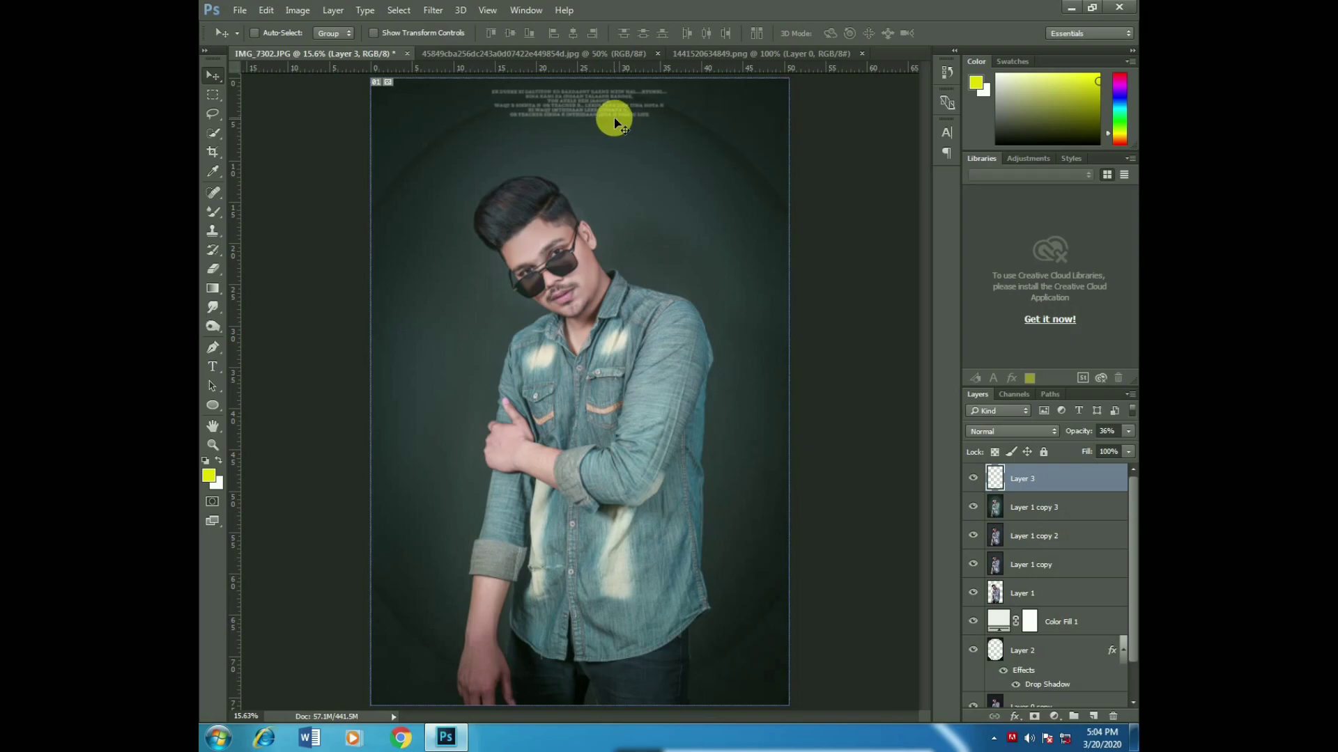
click(596, 58)
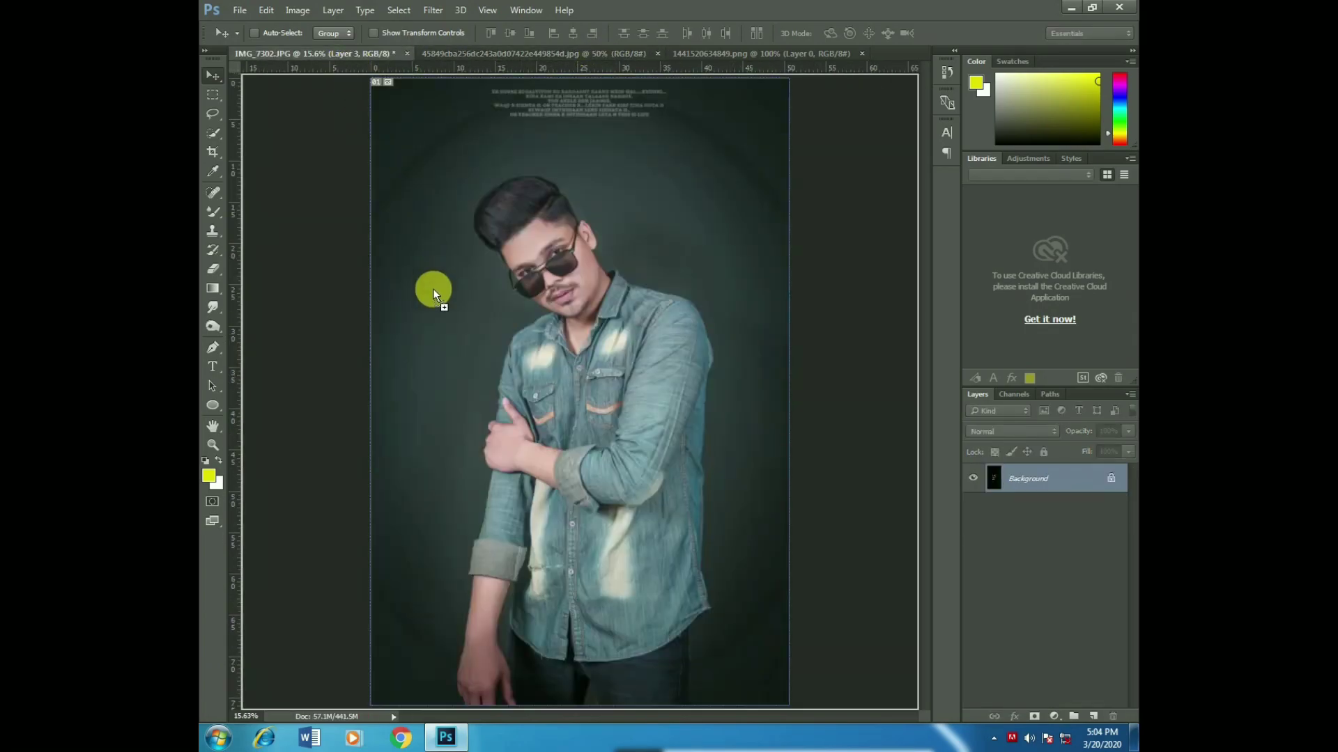
- Bring the DREAMS image into the portrait, blend it with Lighten, and enlarge it
drag(346, 57, 432, 288)
click(984, 432)
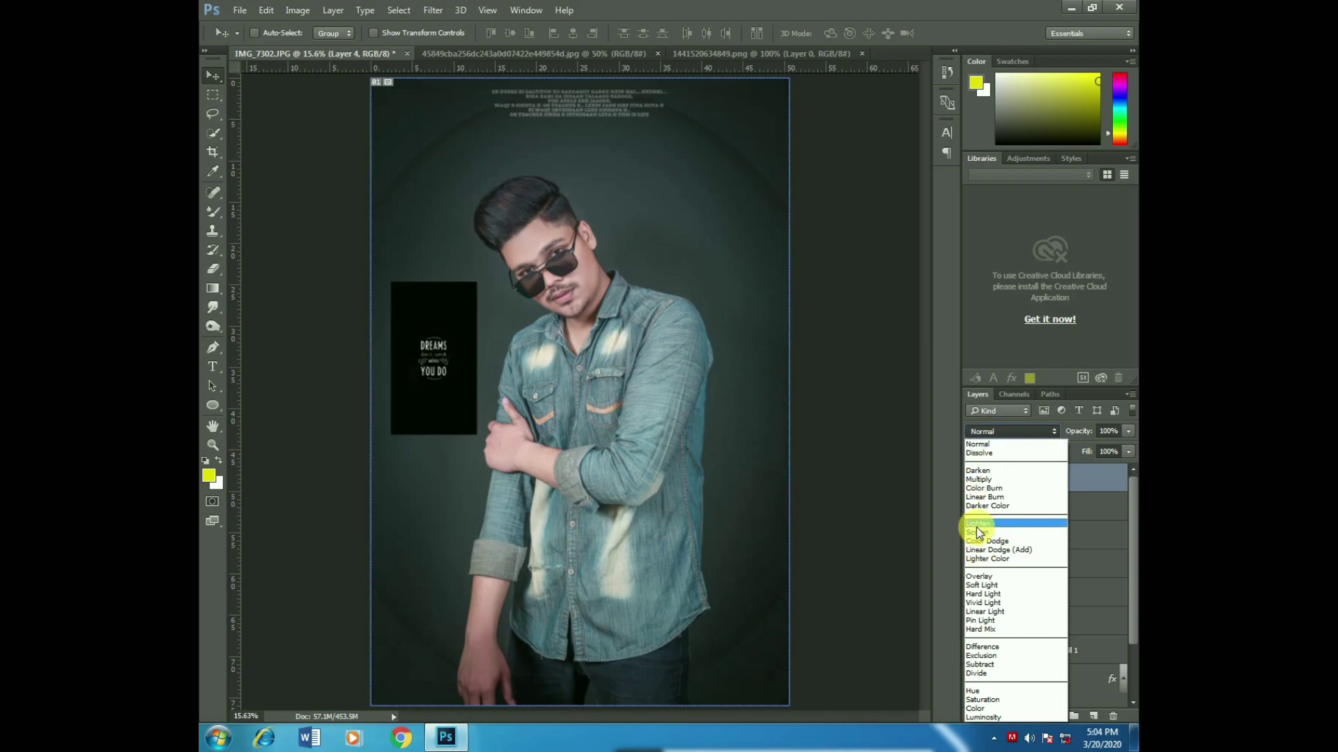
click(975, 521)
key(ctrl+t)
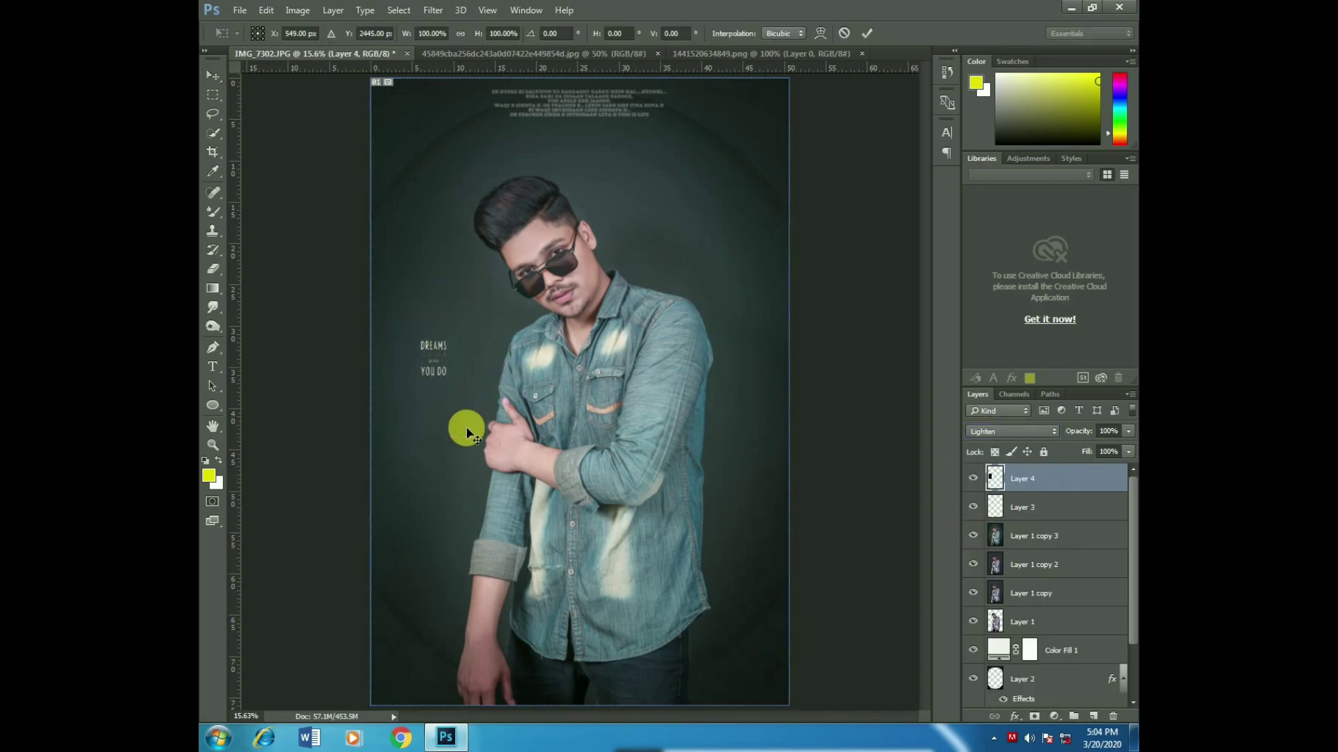
drag(477, 434, 531, 507)
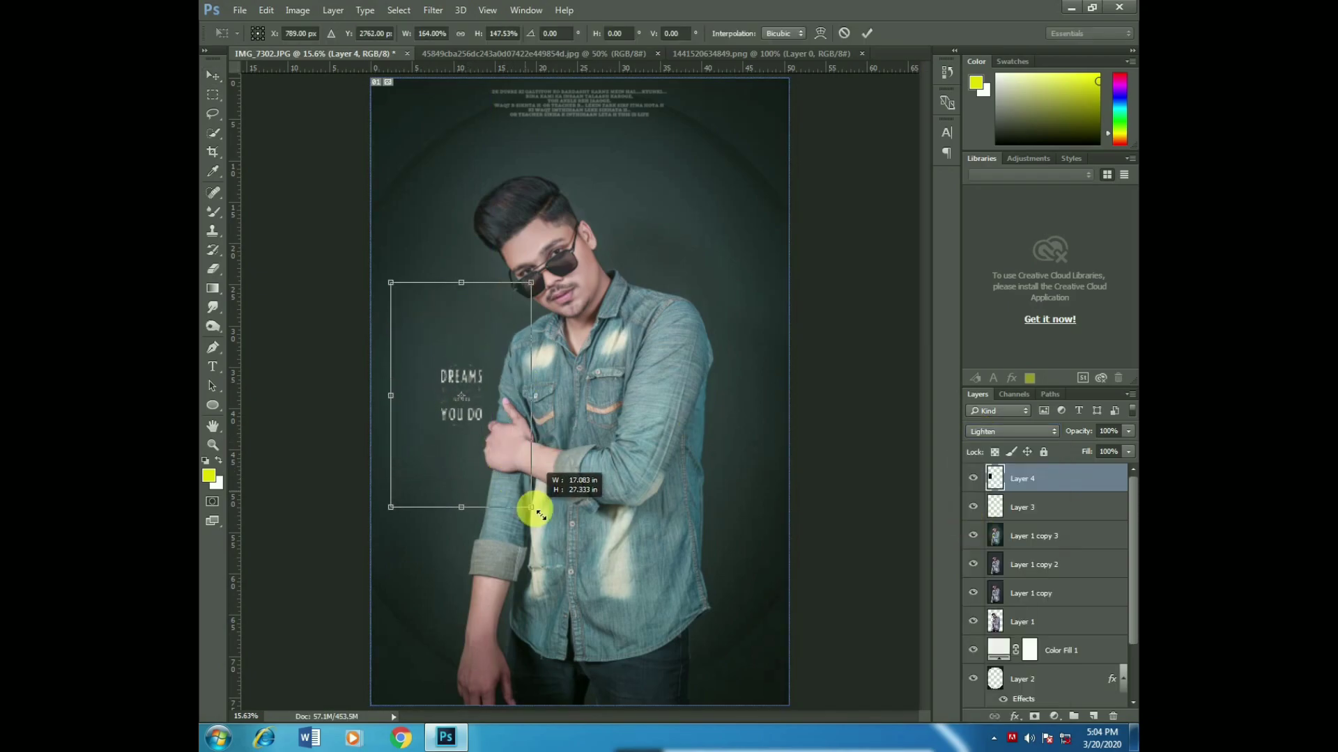
drag(485, 462, 457, 431)
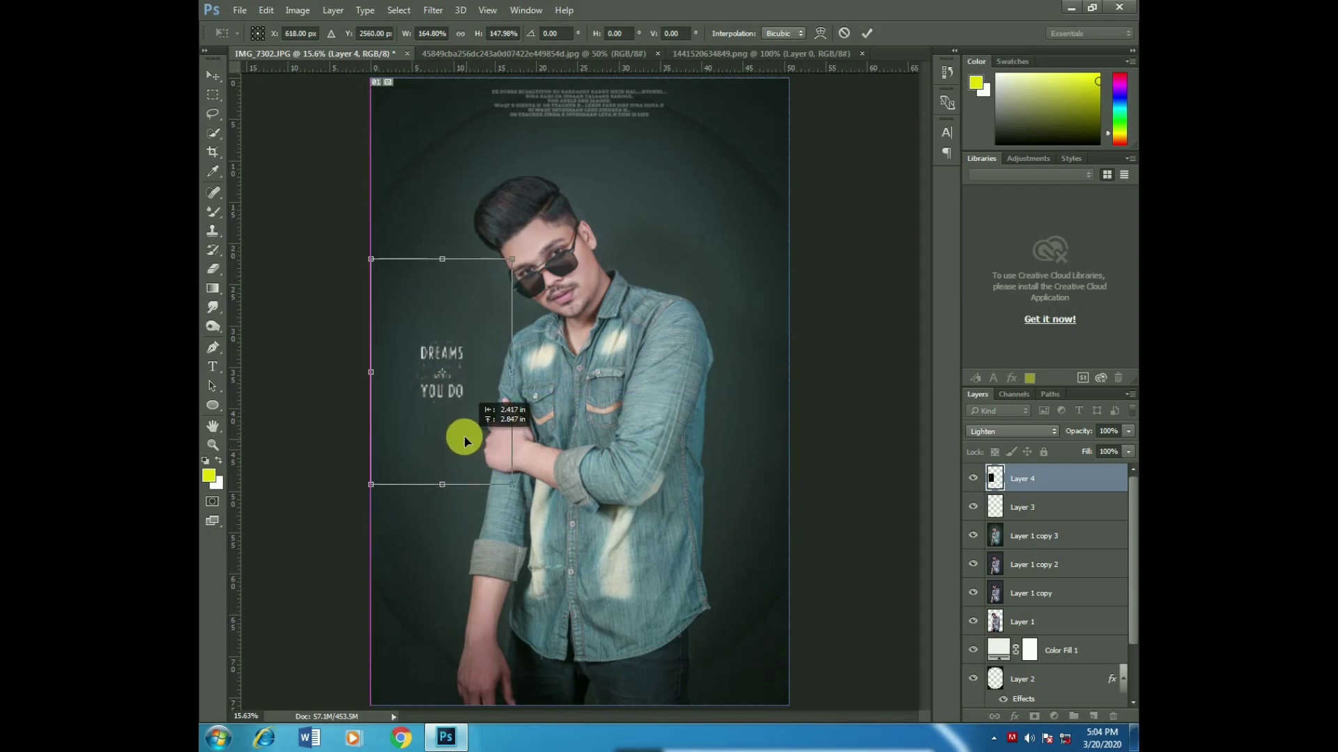
click(867, 33)
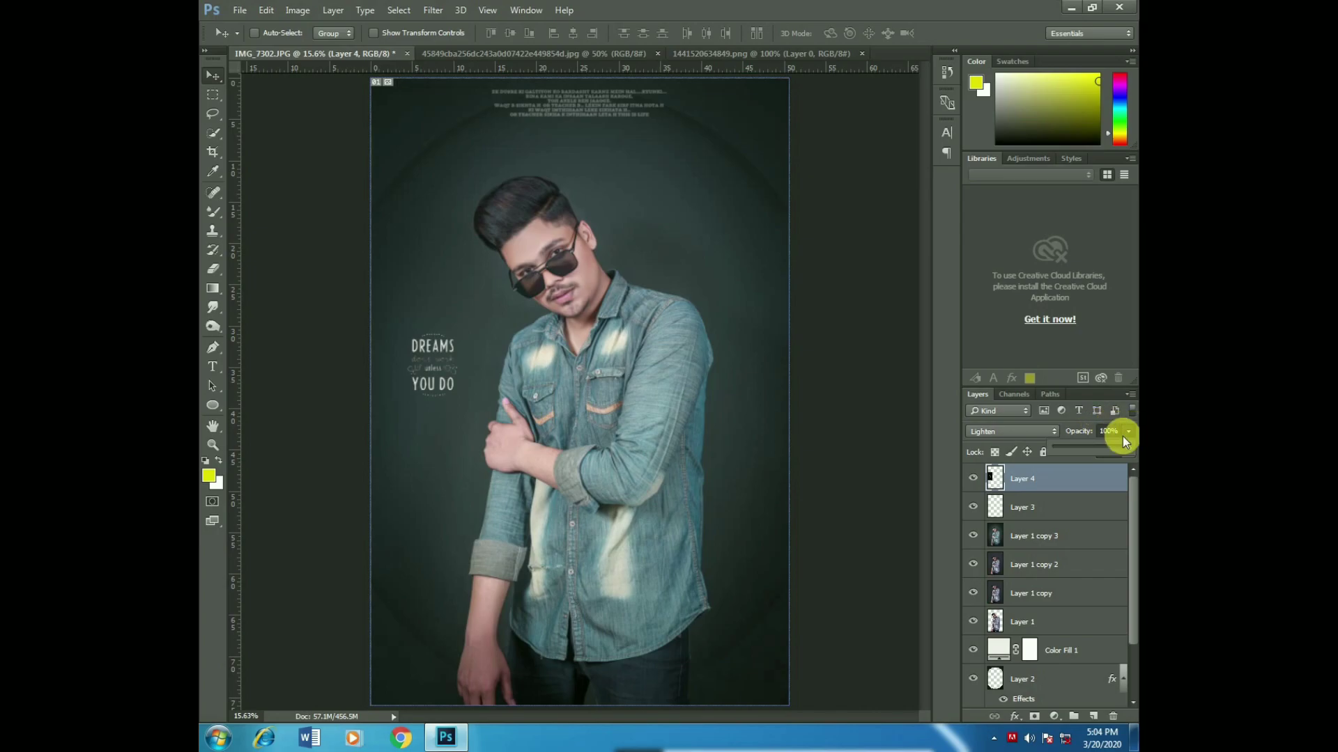
- Try Screen blending, revert to Lighten, and nudge the DREAMS graphic up-left
click(1017, 430)
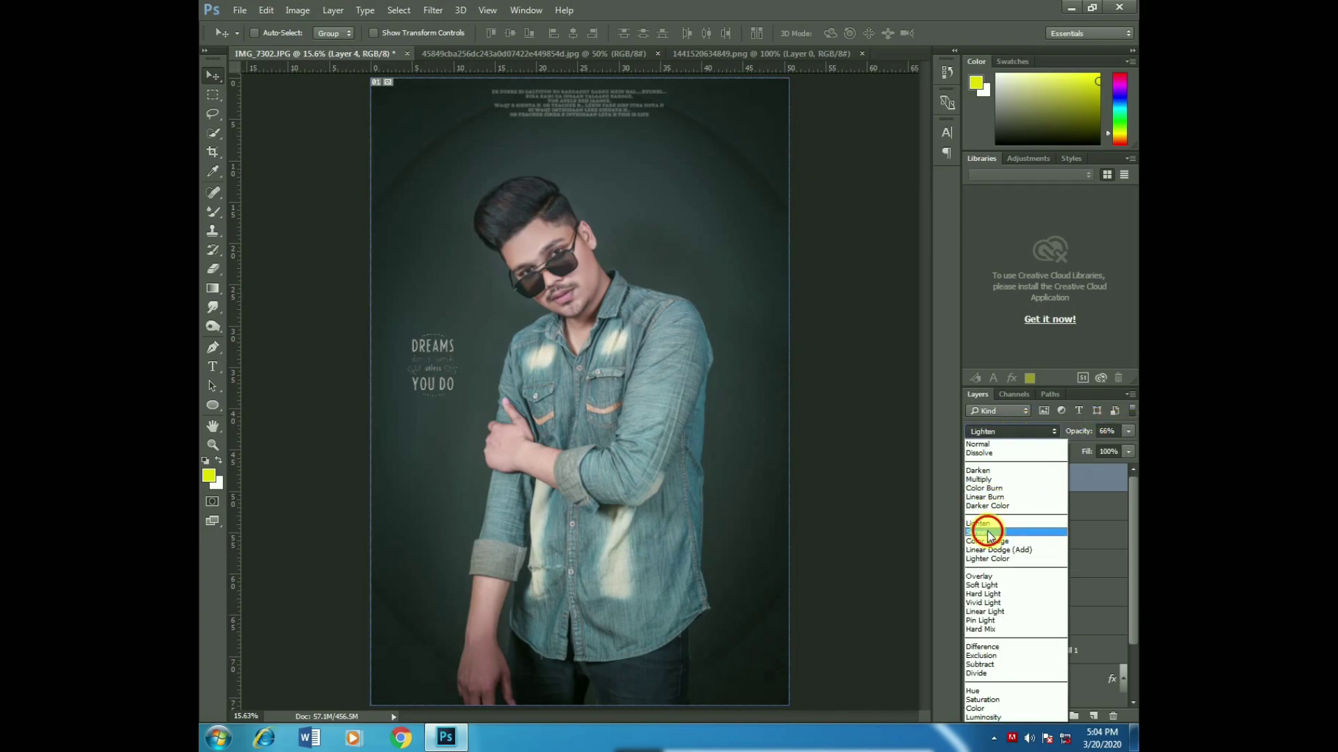
click(993, 531)
click(1006, 425)
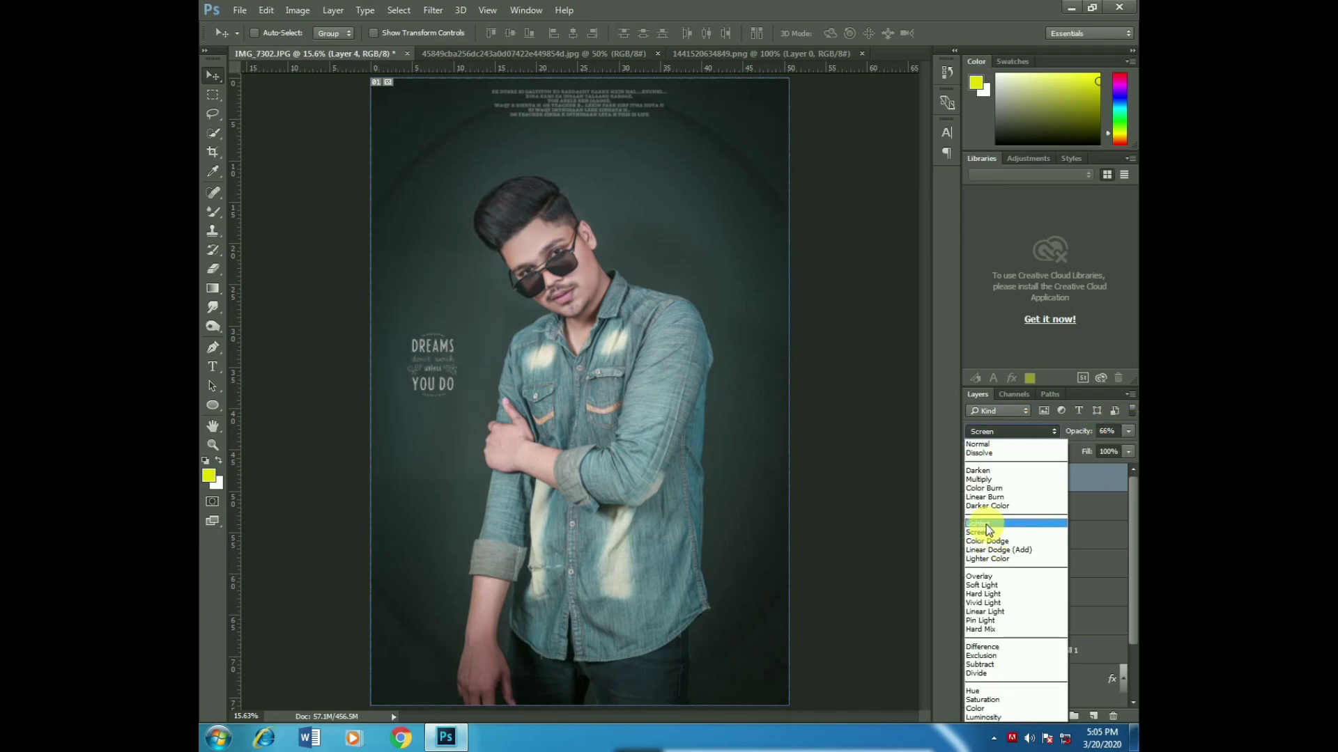
click(985, 525)
drag(445, 369, 433, 363)
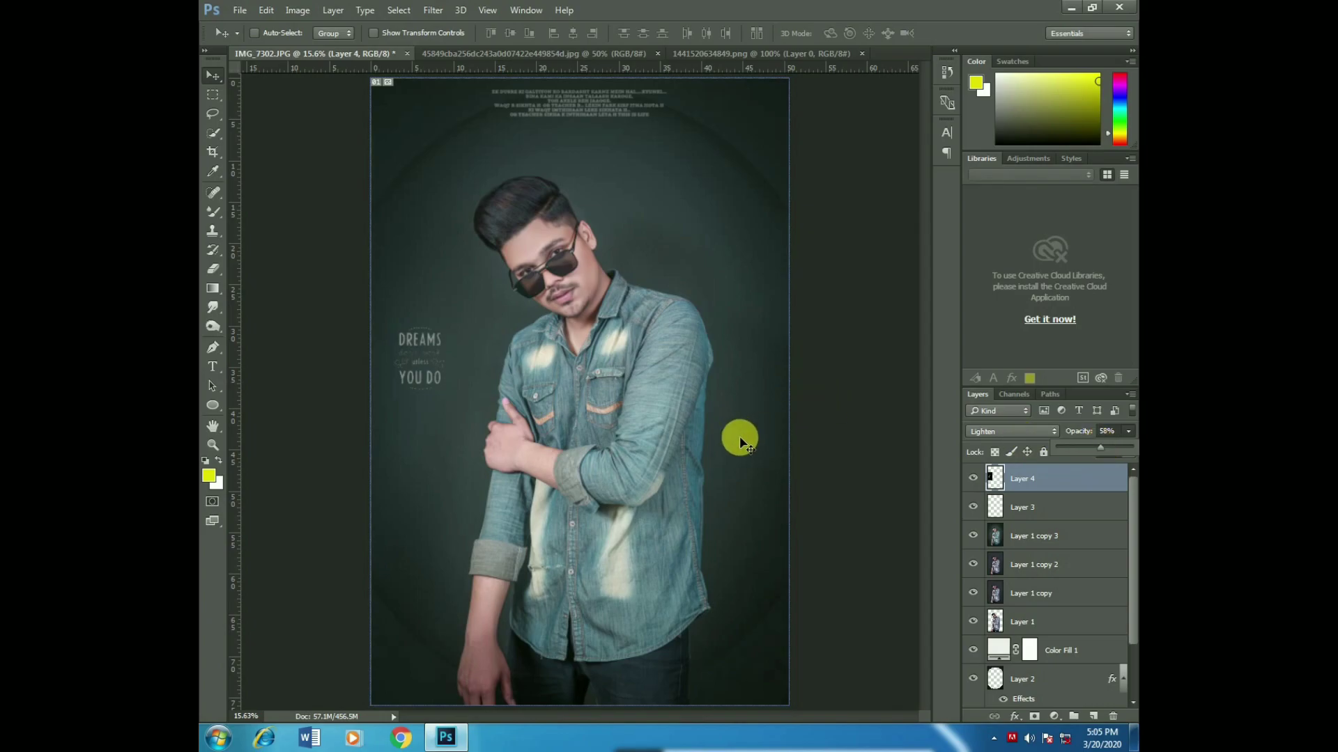
- Merge the selected layers, including Layer 3 and Layer 1 copy 3, into Layer 4
ctrl+click(1048, 515)
right_click(1045, 535)
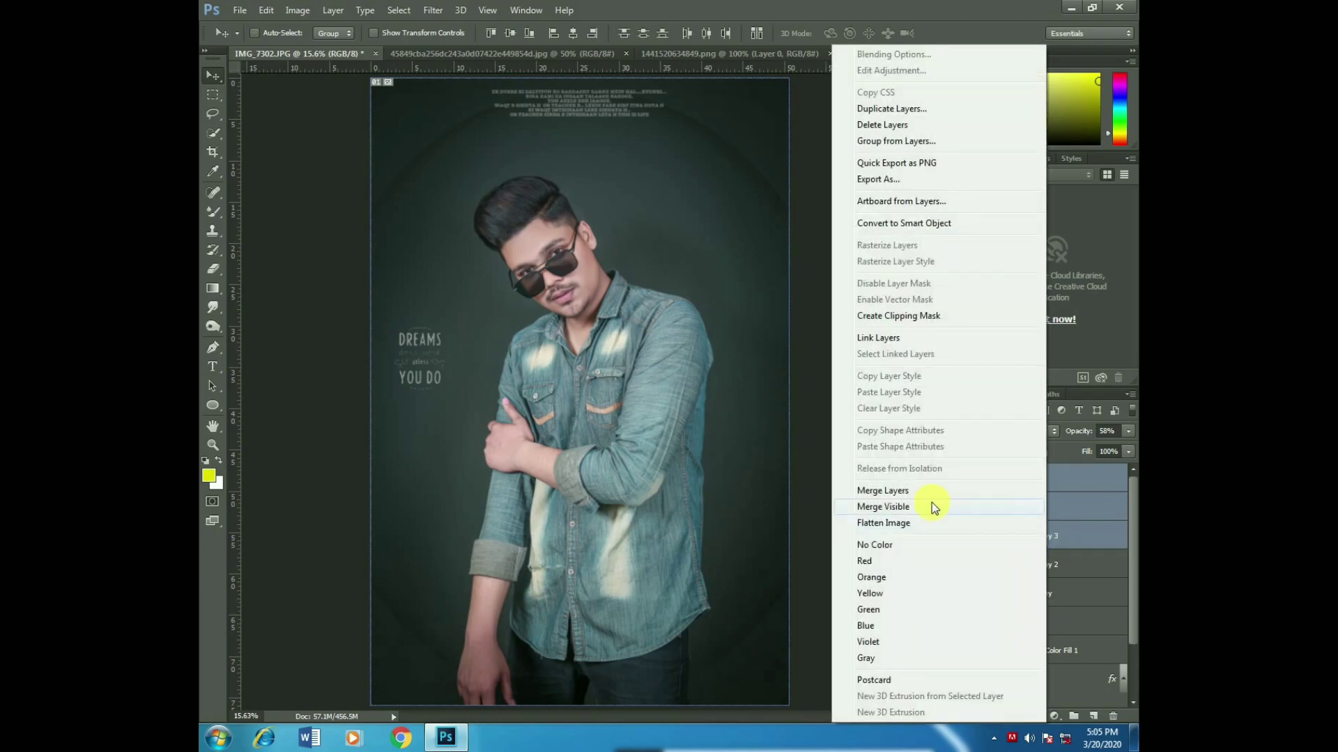
click(930, 496)
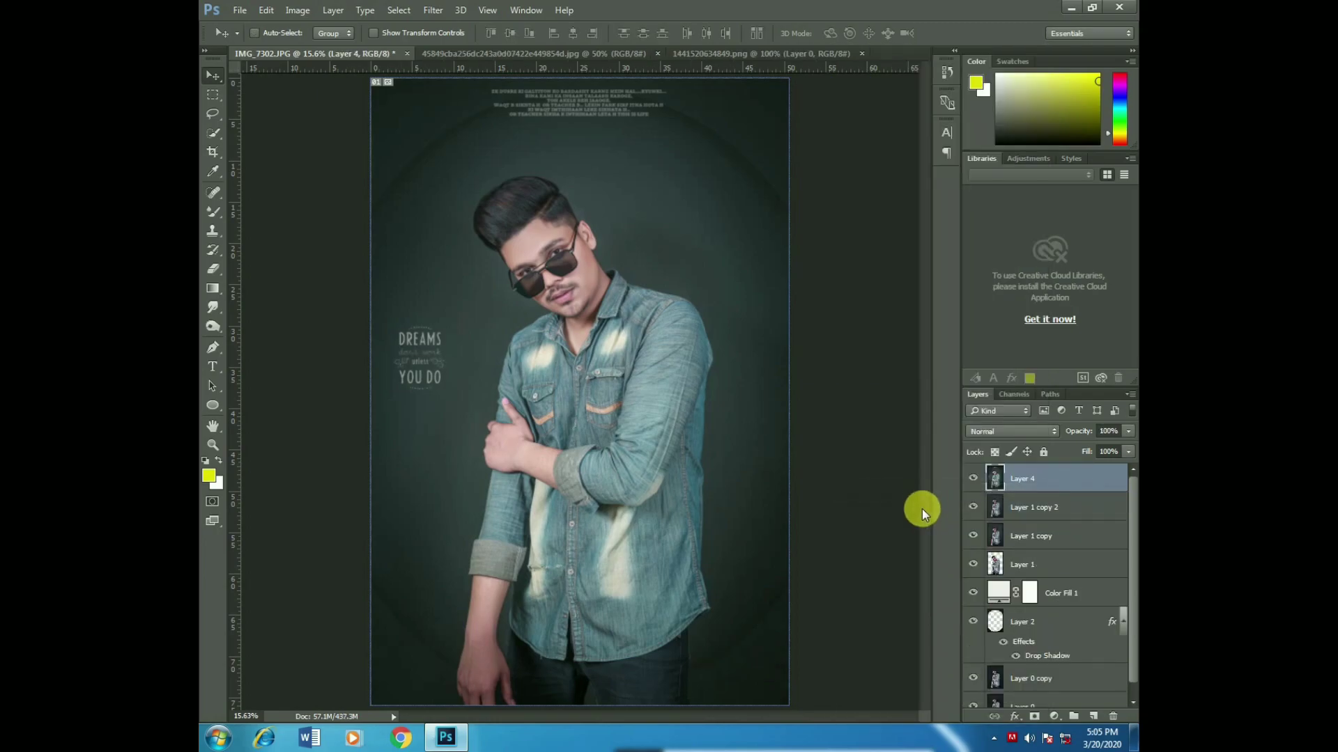
- Hide Layer 1 copy and Layer 2, then toggle Layer 4 to compare against the original
click(974, 535)
click(981, 621)
scroll(986, 636, down, 1)
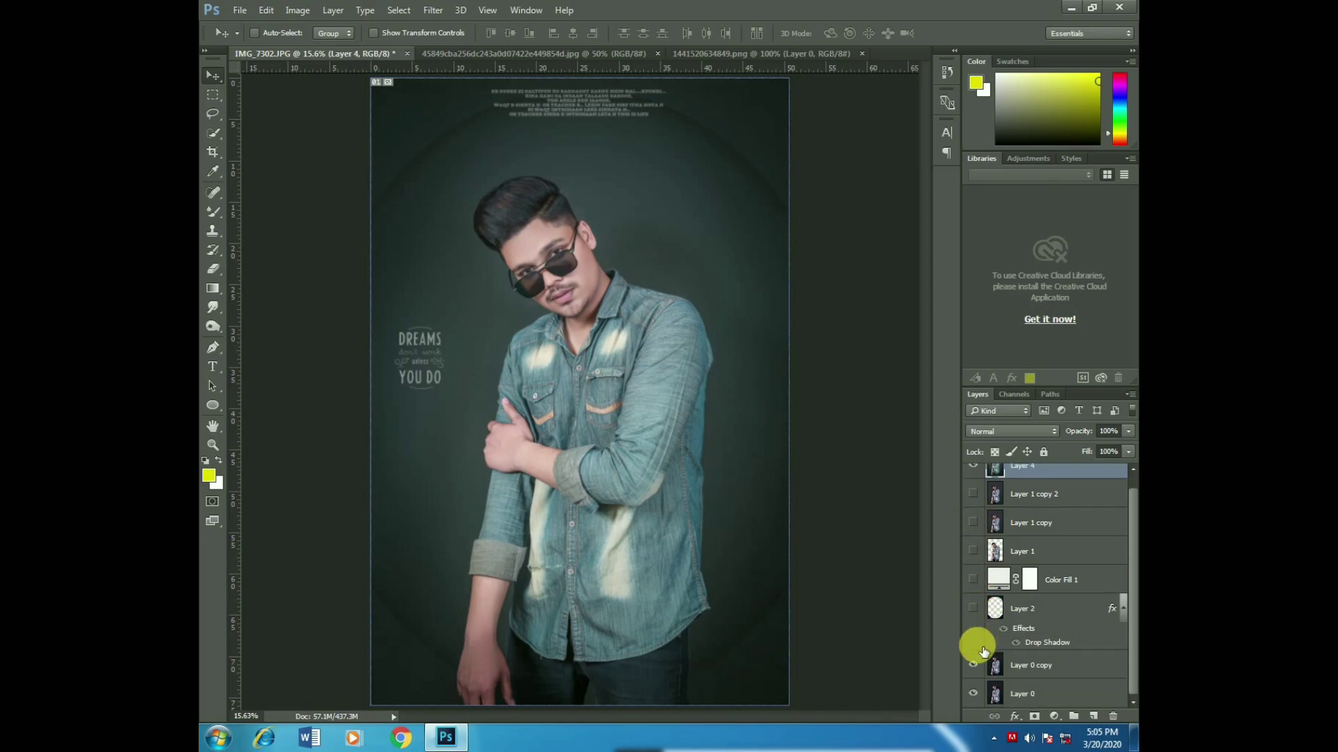
scroll(997, 503, up, 1)
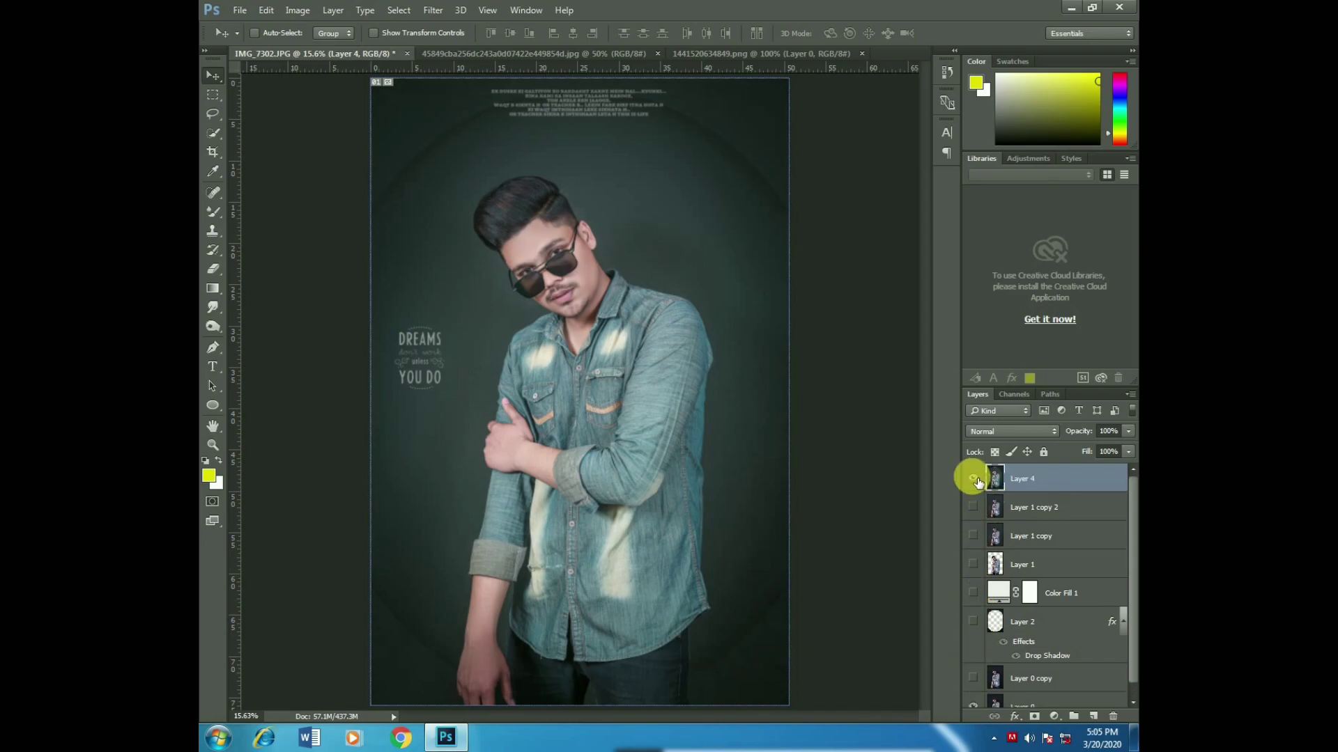
click(976, 479)
click(976, 479)
click(976, 479)
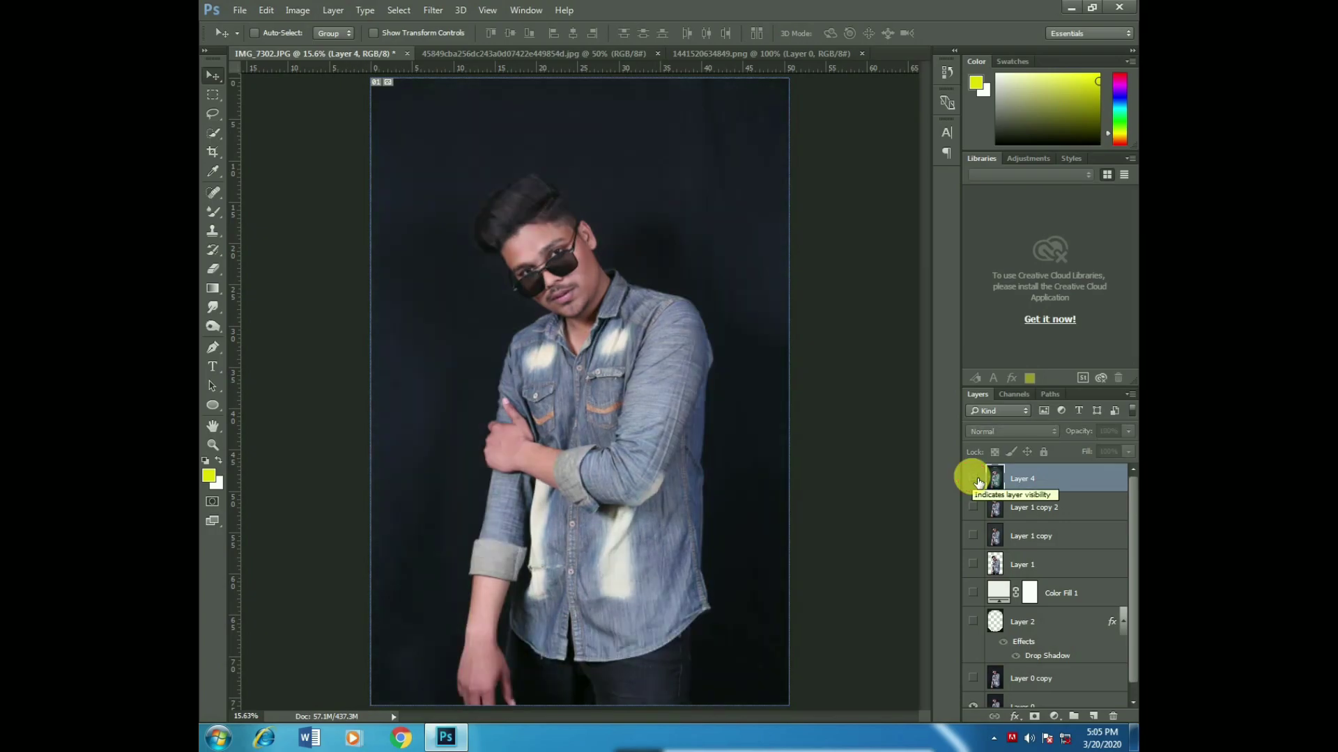
click(975, 480)
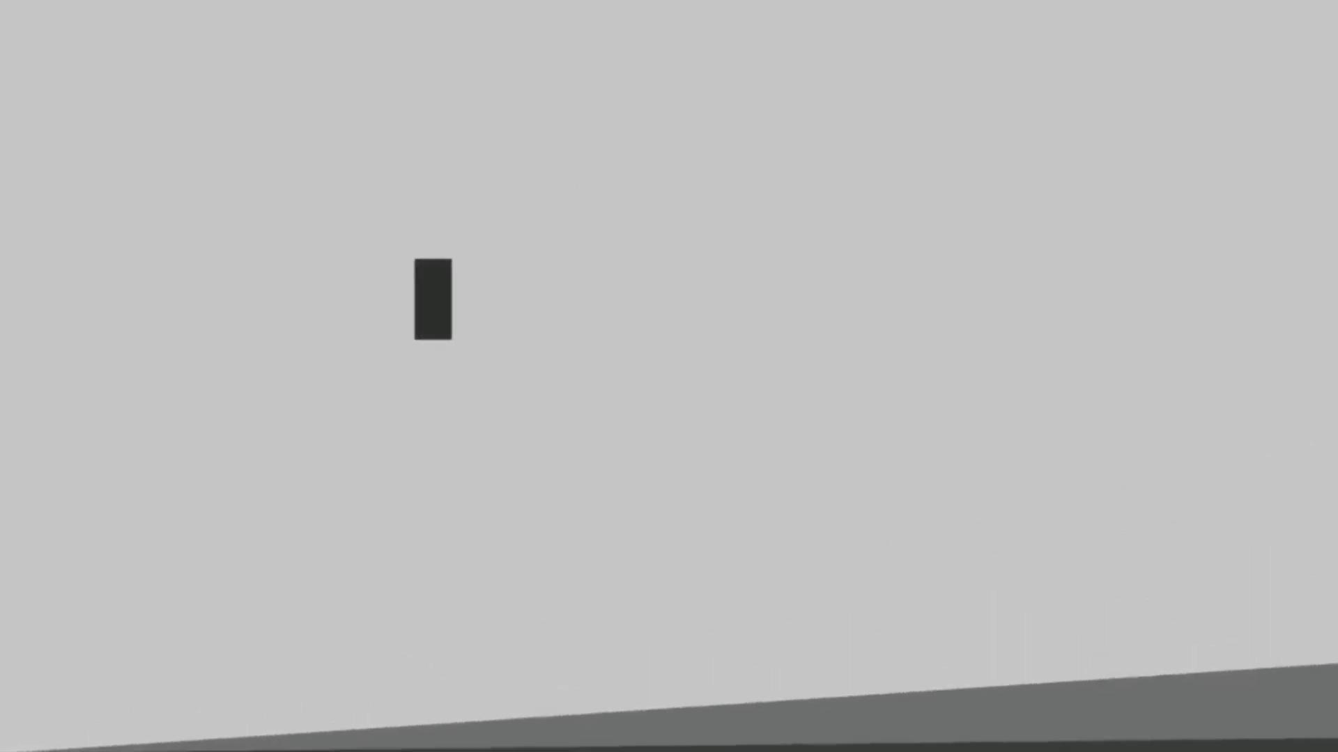